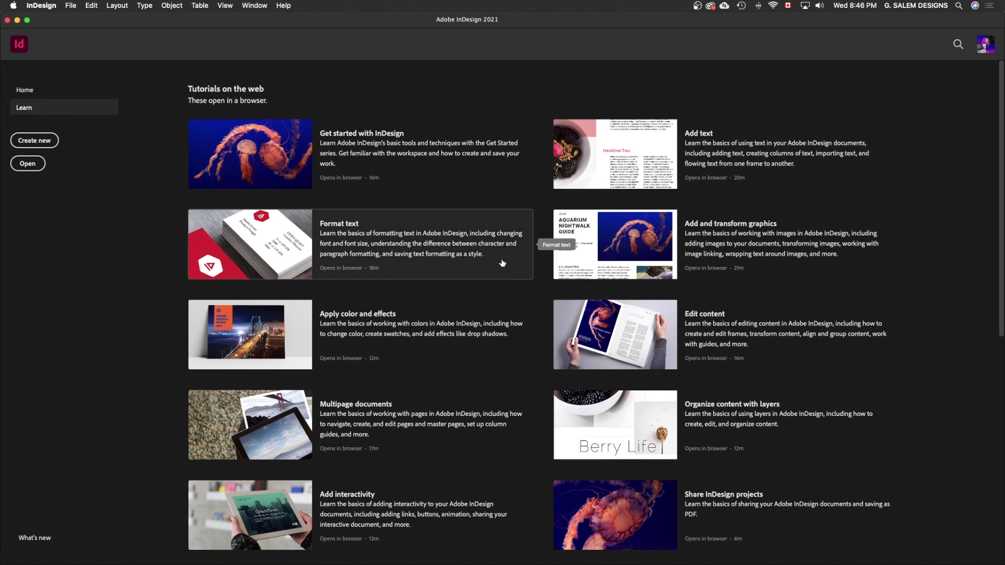
Preview the reference Ramadan calendar image on the desktop.
key("super+Tab")
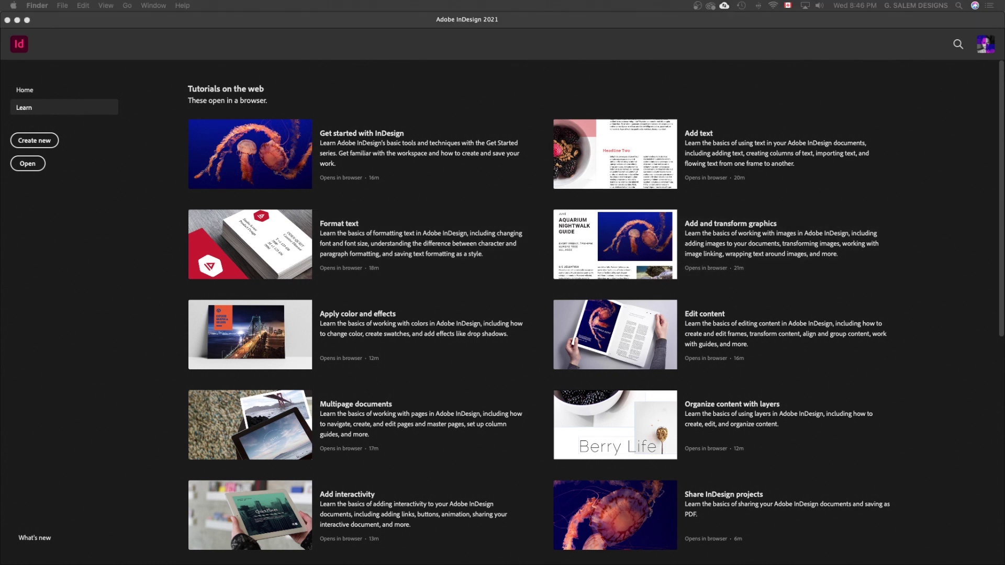
key("space")
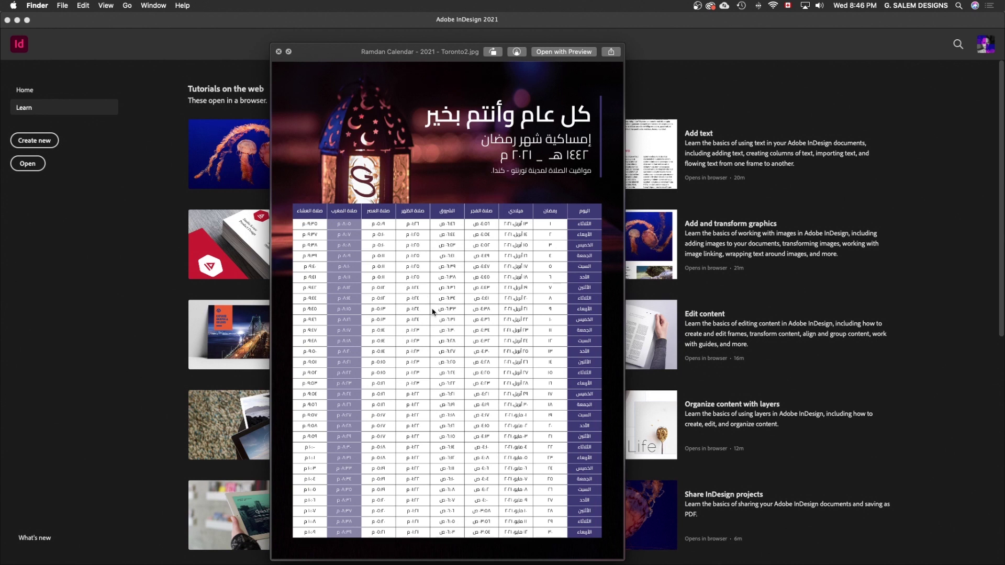
key("space")
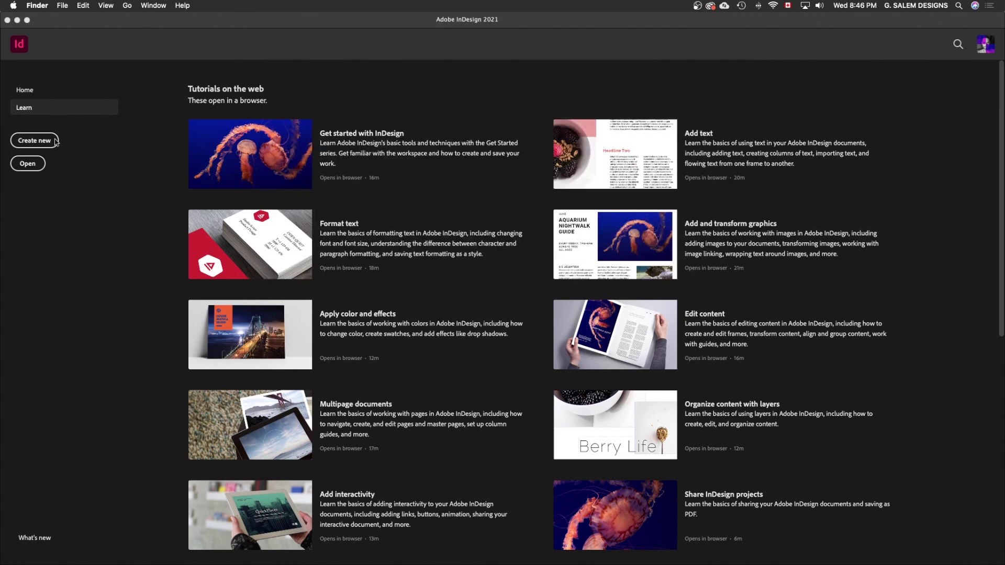
Start a new Print A4 document measured in pixels.
left_click(88, 142)
left_click(44, 143)
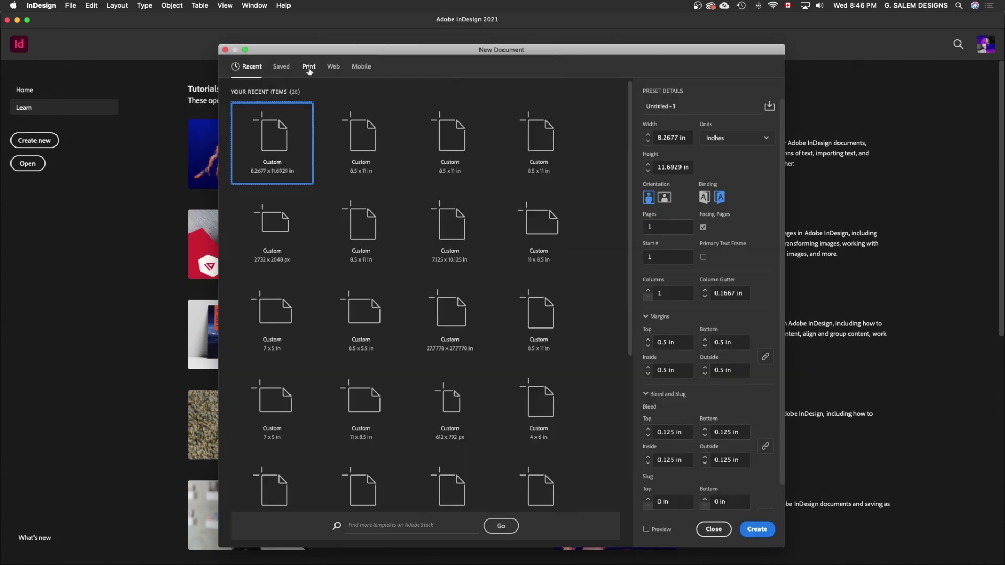
left_click(309, 67)
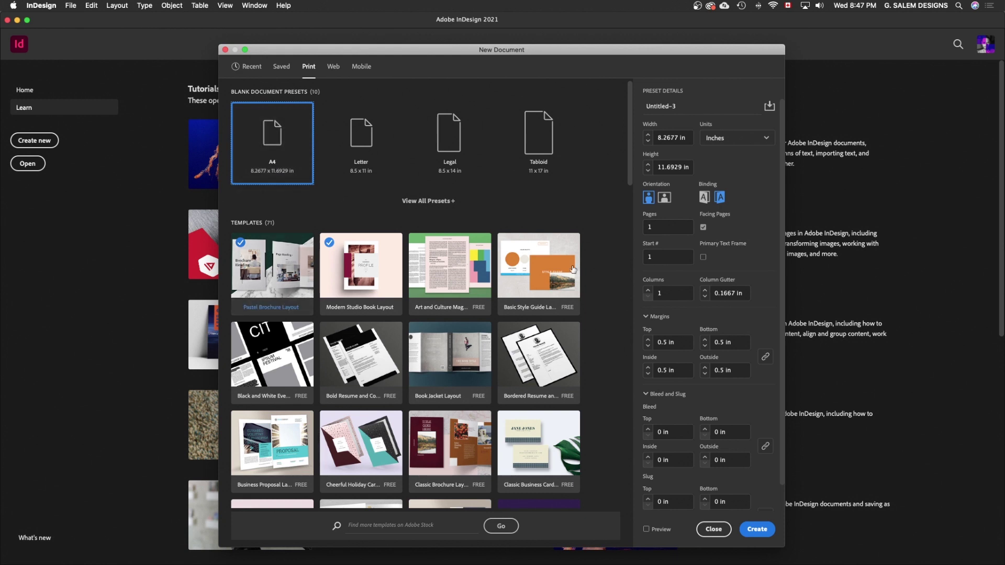
left_click(736, 139)
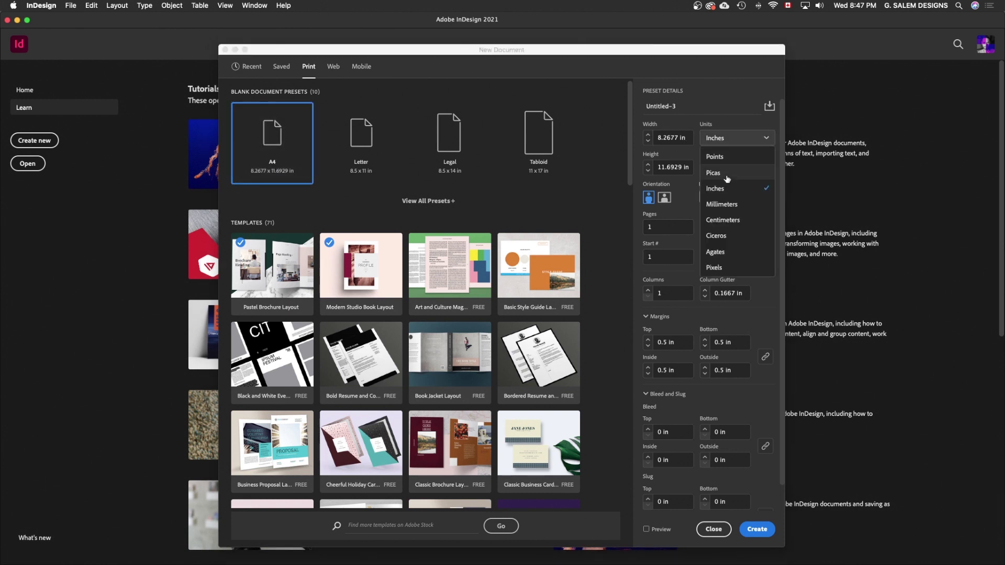
left_click(723, 268)
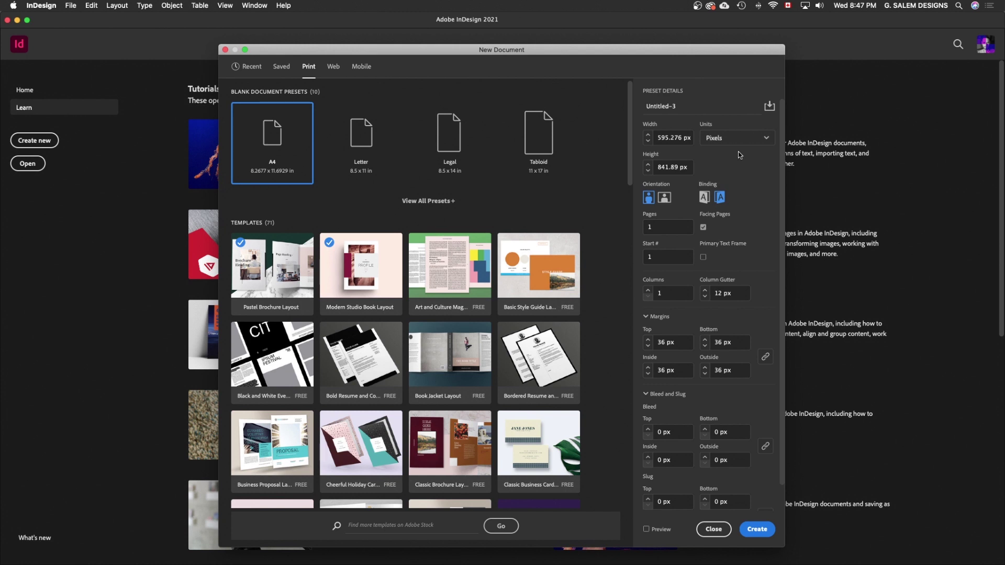
Keep the bleed at 0 px on all sides and create the blank A4 document.
triple_click(660, 105)
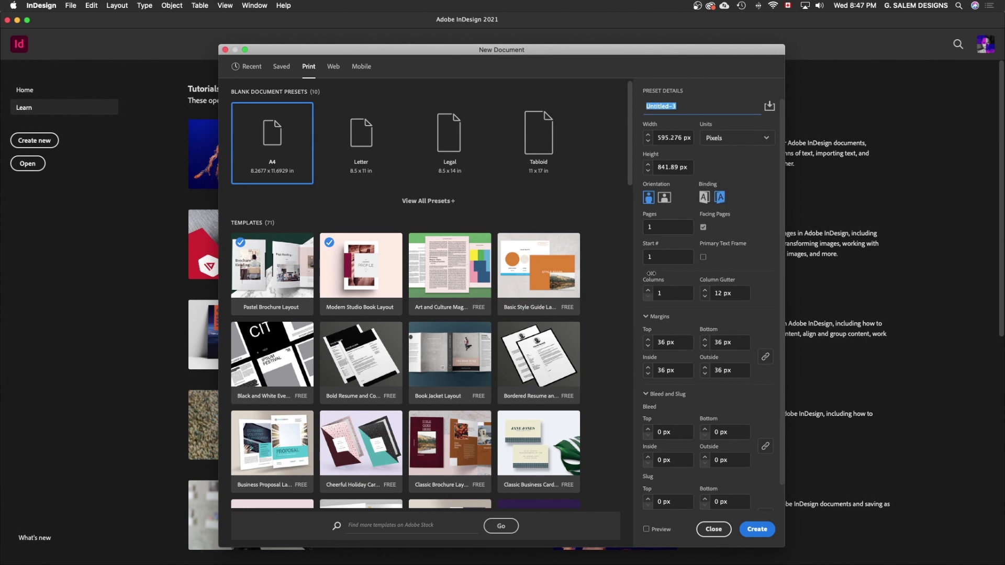
scroll(652, 272, "down", 1)
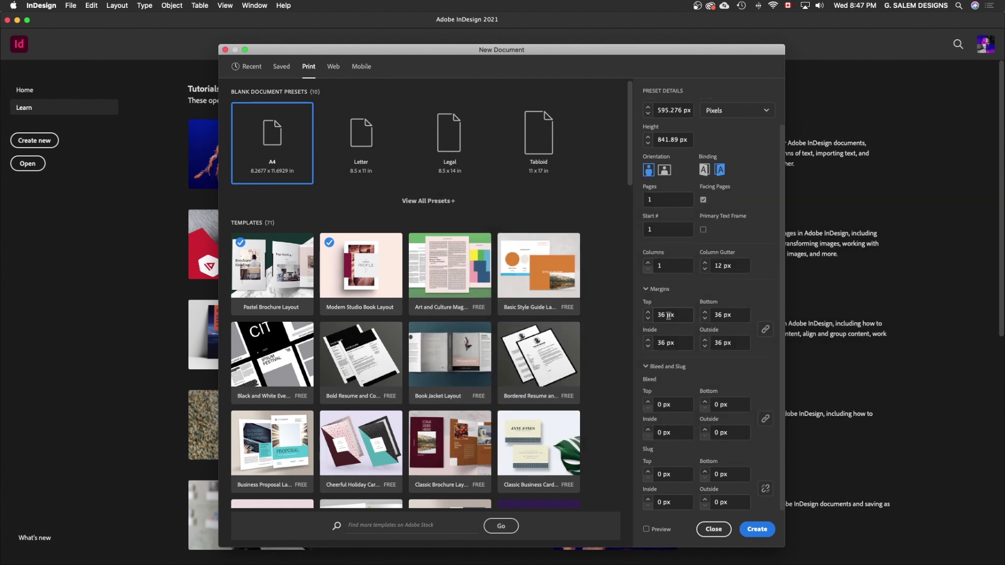
left_click(648, 402)
left_click(649, 409)
left_click_drag(671, 406, 647, 404)
type(".125")
key("Tab")
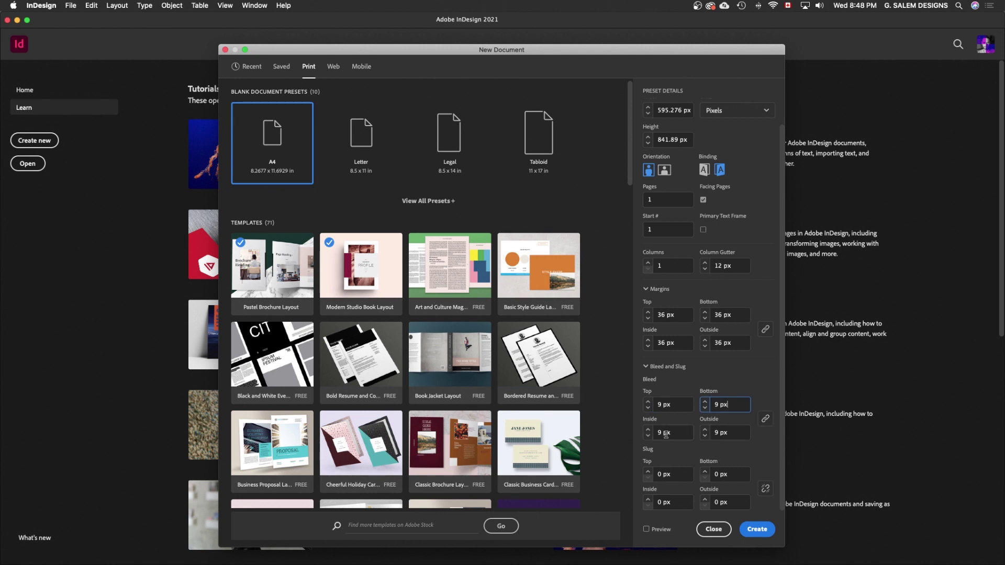
left_click(647, 408)
left_click(762, 530)
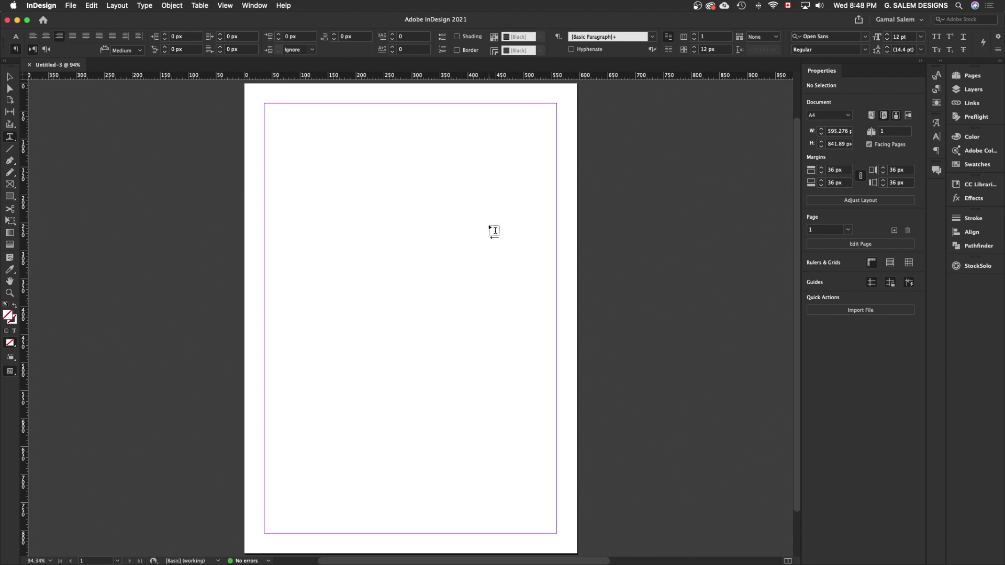
left_click(11, 77)
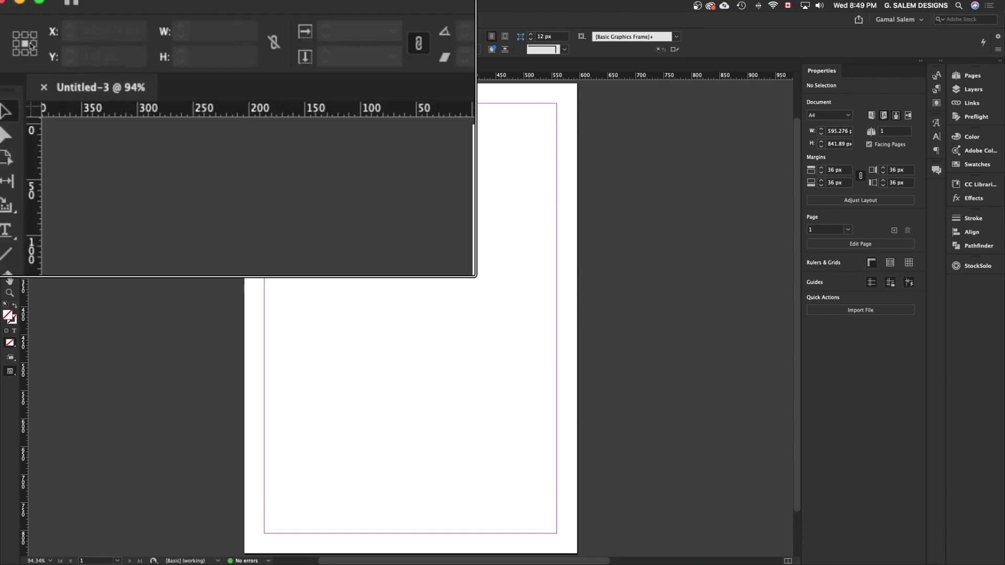
right_click(31, 230)
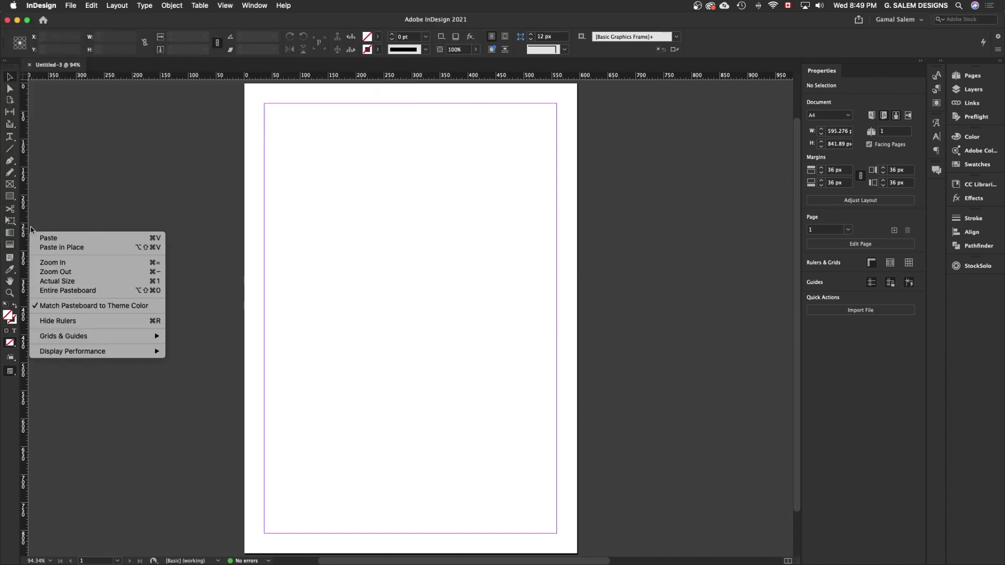
left_click(63, 220)
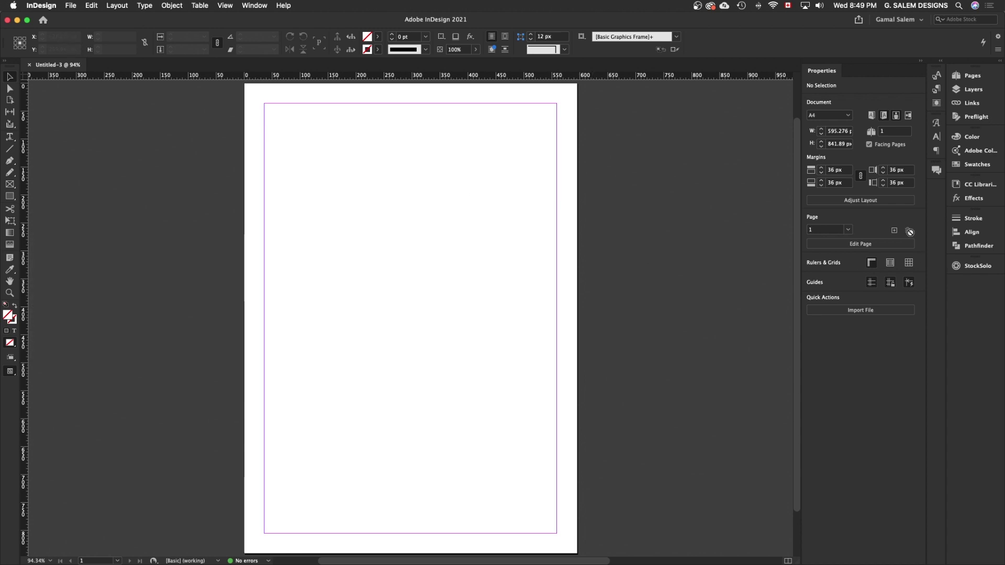
left_click(255, 5)
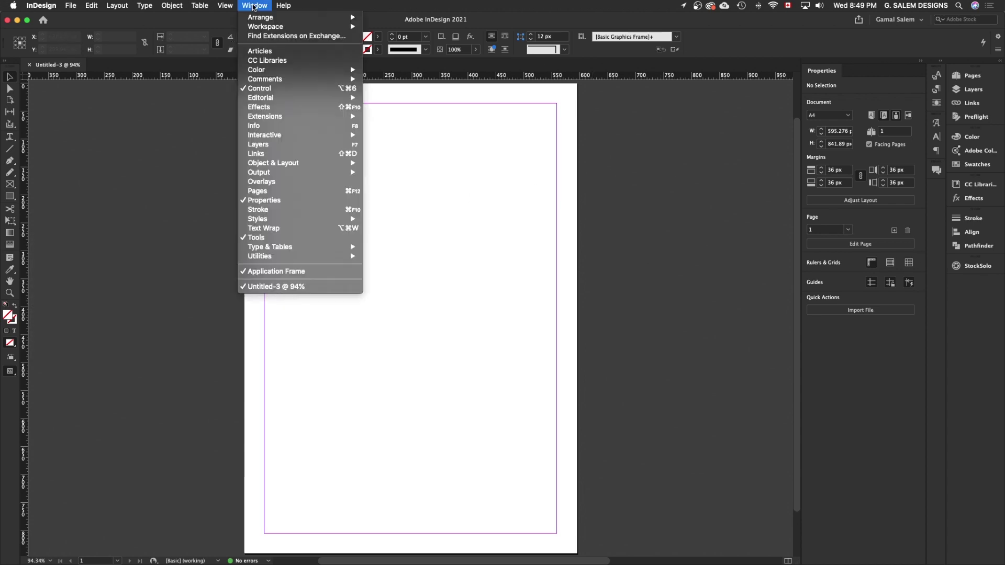
left_click(618, 172)
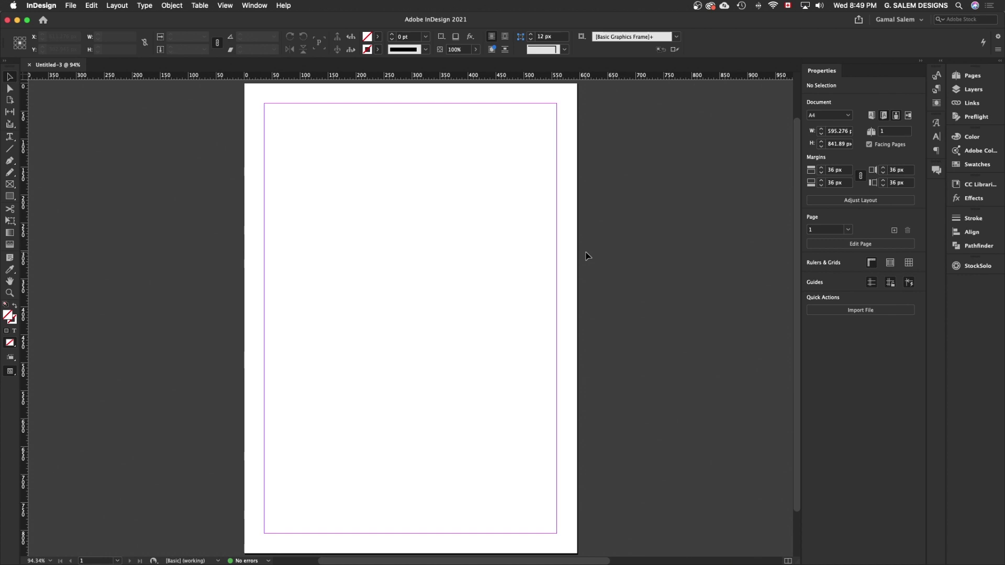
In Chrome, navigate the prayer-times site to Egypt's Ramadan 2021 timetable.
key("super+Tab")
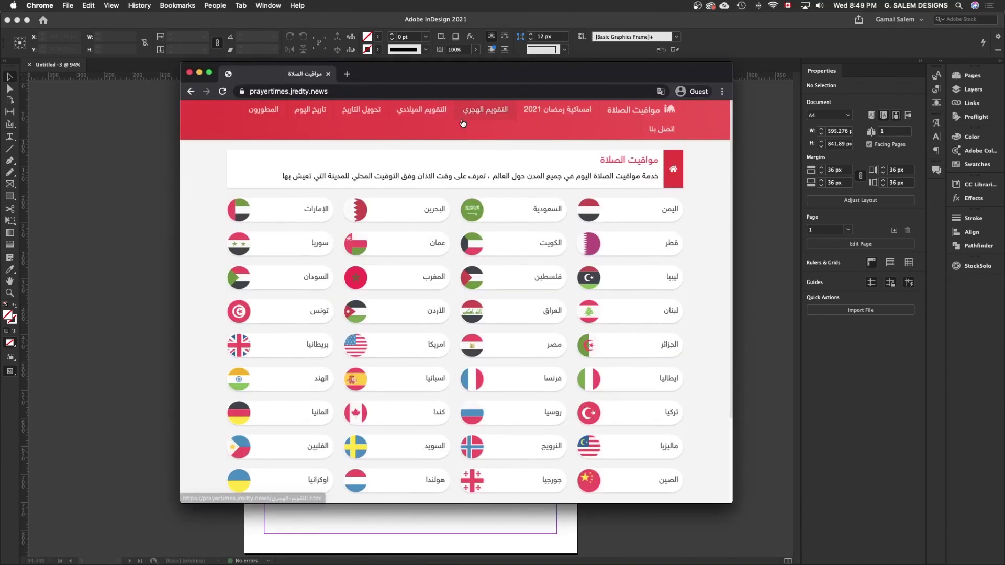
left_click(332, 92)
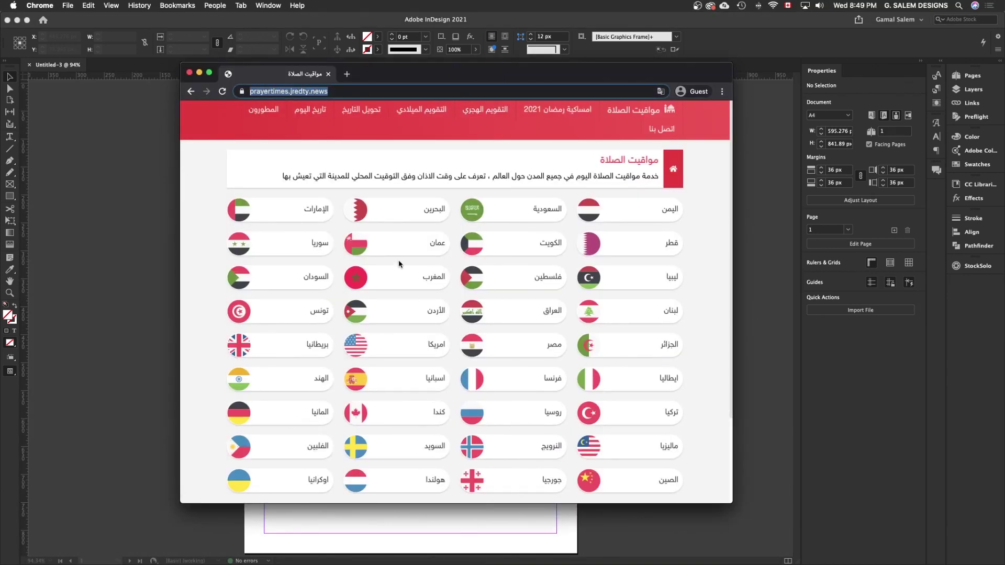
left_click(558, 111)
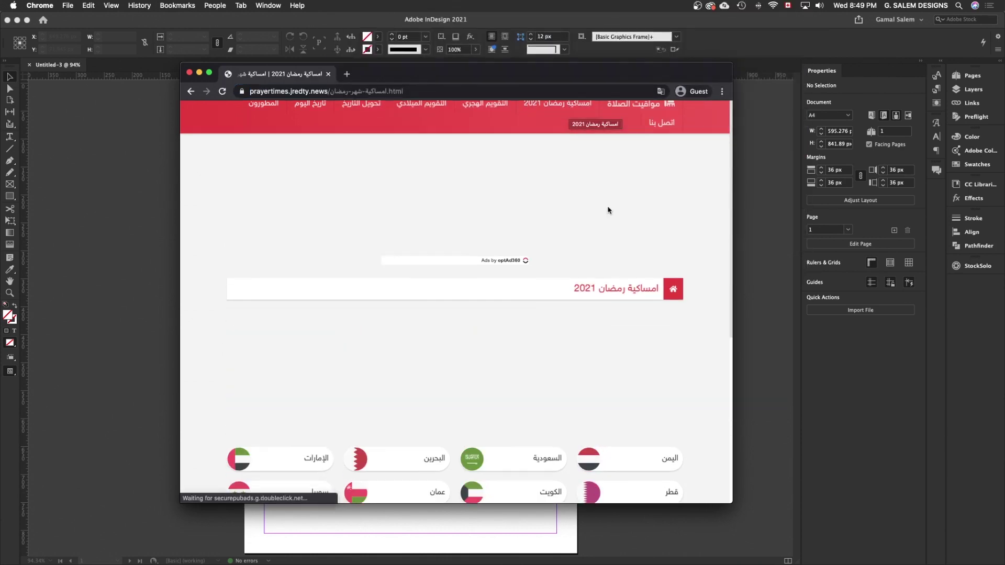
scroll(607, 220, "down", 3)
scroll(623, 370, "down", 3)
scroll(623, 370, "down", 2)
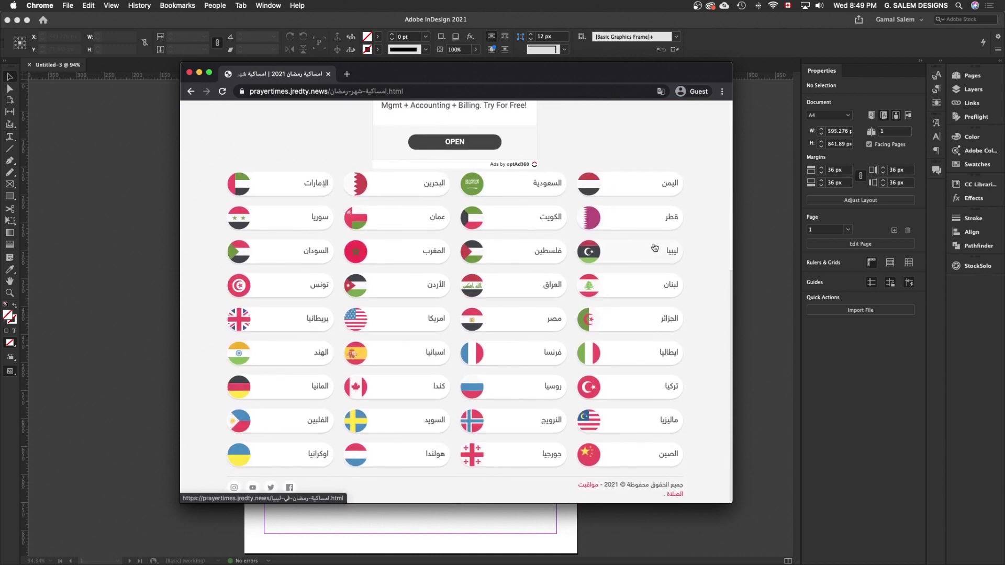
left_click(526, 326)
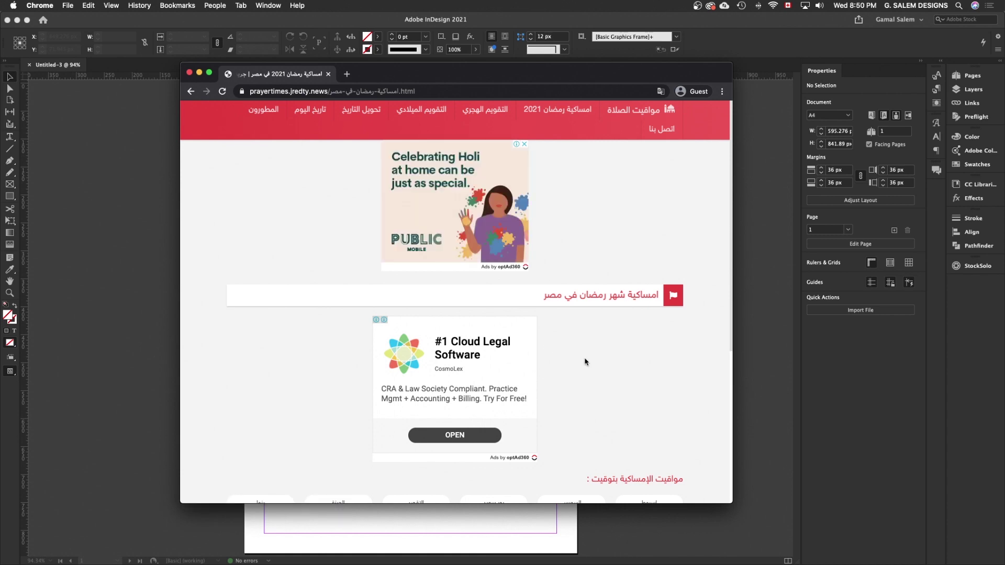
Open the Cairo Ramadan 2021 timetable and dismiss the advertisement covering it.
scroll(586, 361, "down", 2)
scroll(587, 363, "down", 3)
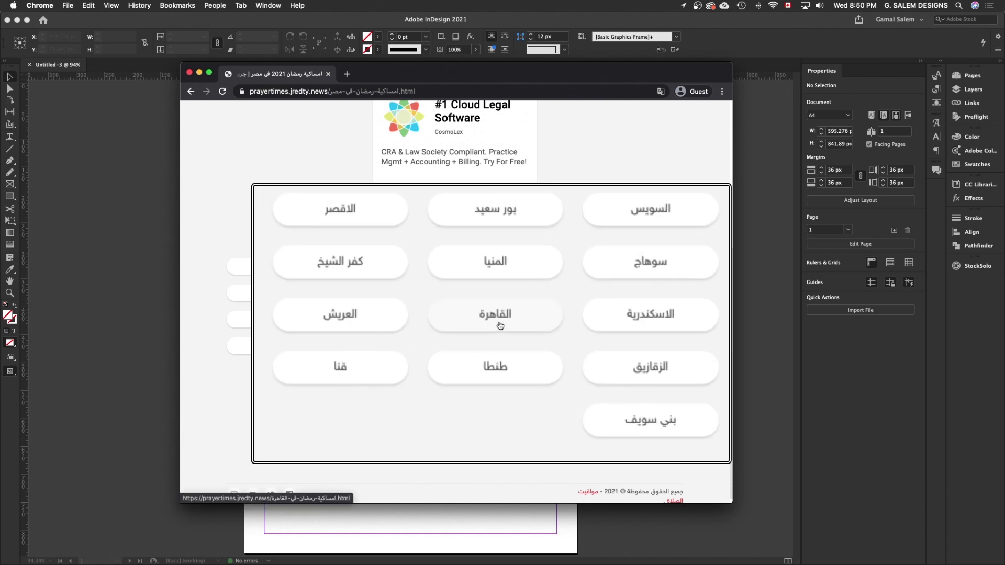
left_click(495, 325)
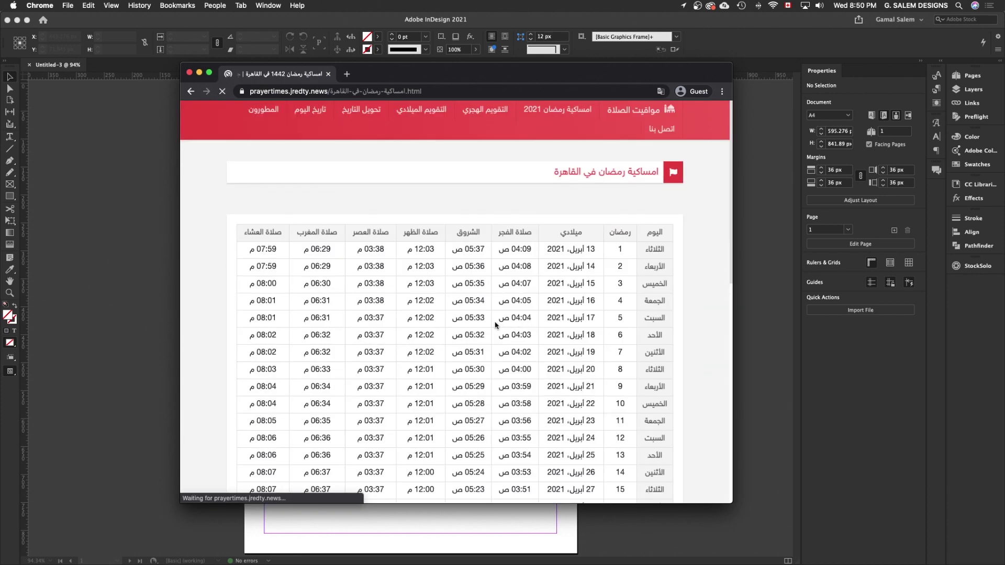
scroll(516, 347, "down", 2)
scroll(516, 348, "down", 5)
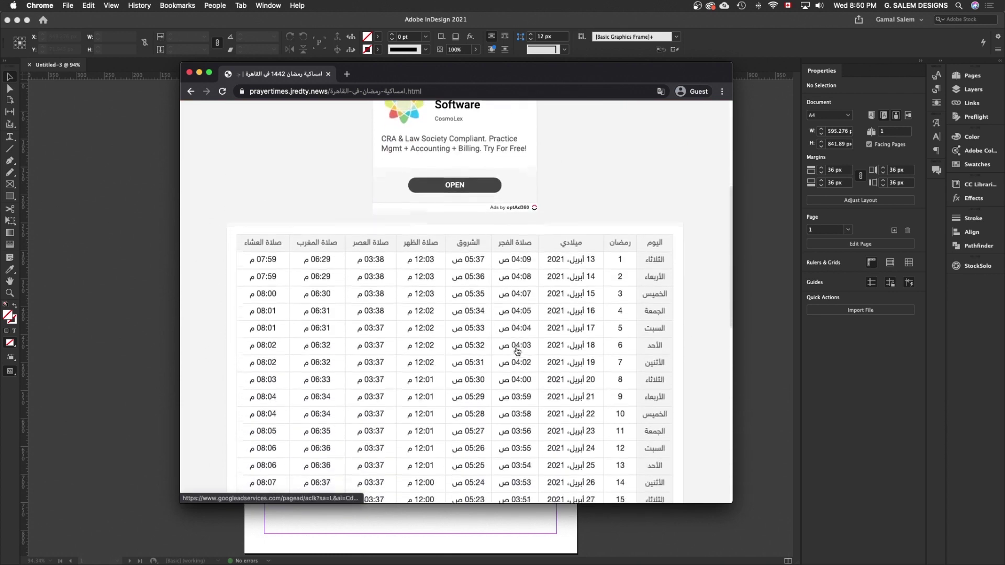
scroll(516, 349, "down", 4)
scroll(516, 350, "down", 5)
scroll(516, 349, "down", 5)
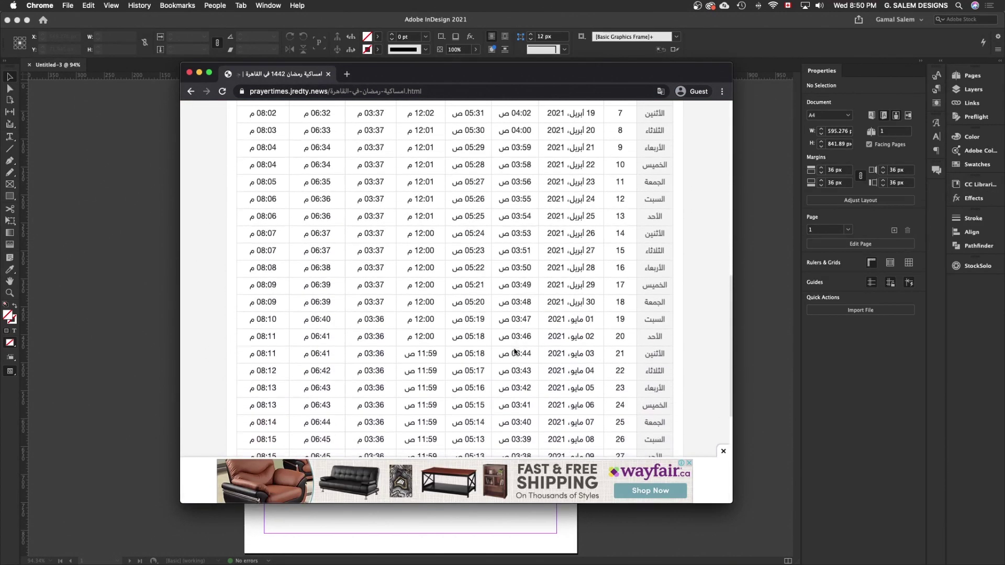
left_click(722, 454)
Select the Cairo timetable rows from the header down, then return to InDesign.
scroll(601, 417, "up", 3)
scroll(602, 367, "up", 2)
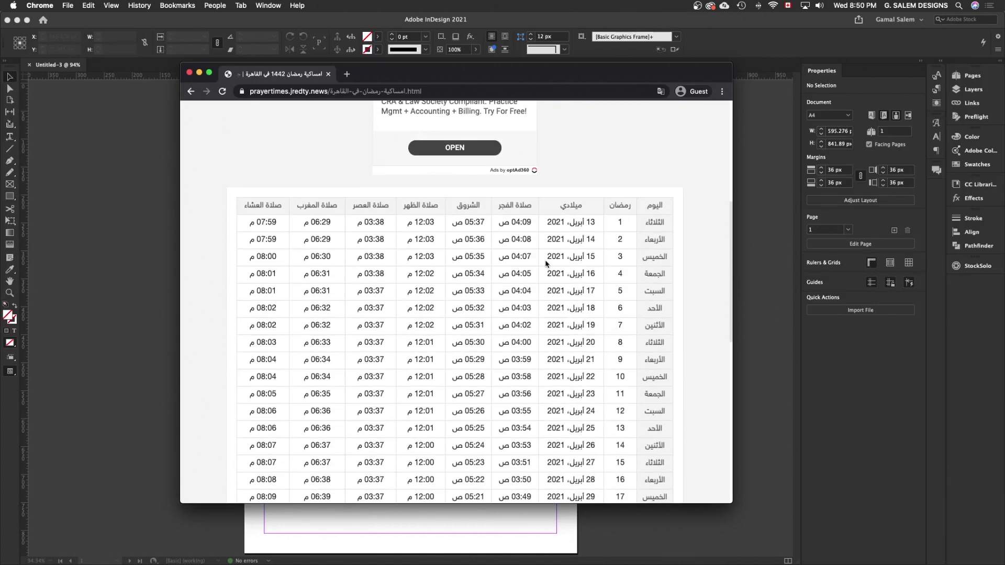
scroll(458, 326, "down", 4)
scroll(459, 326, "up", 5)
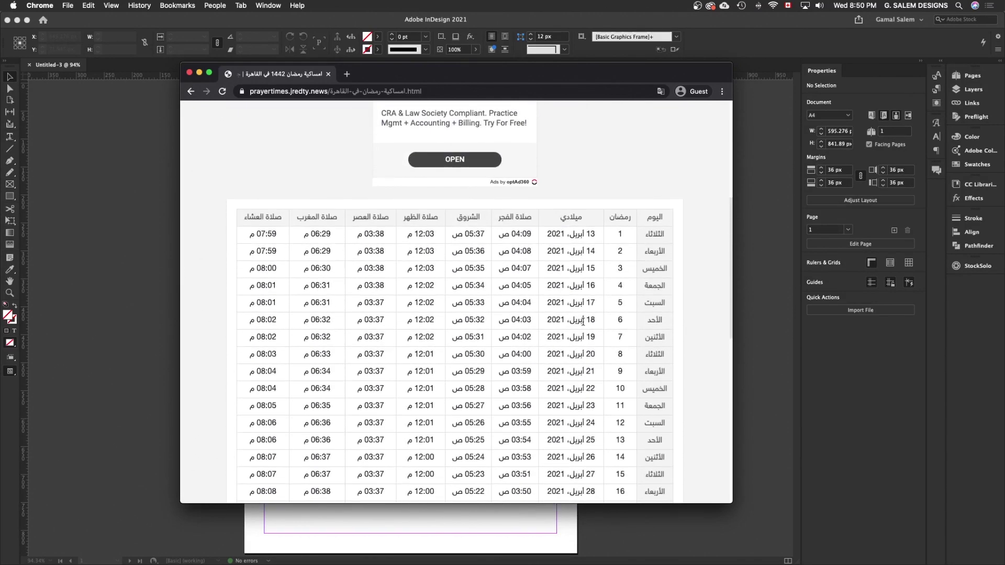
scroll(665, 179, "down", 2)
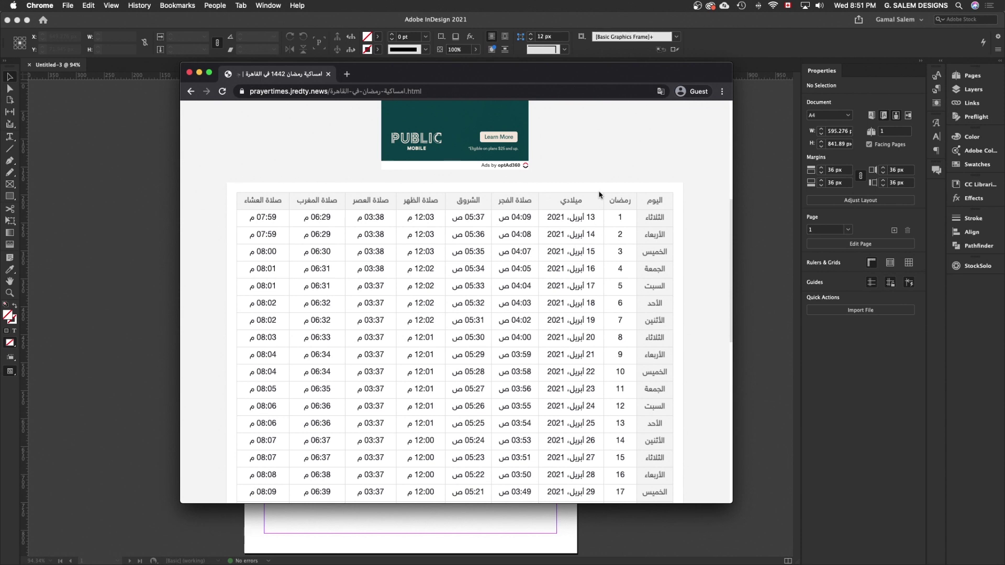
mouse_move(664, 200)
left_mouse_down()
mouse_move(334, 225)
mouse_move(249, 267)
left_mouse_up()
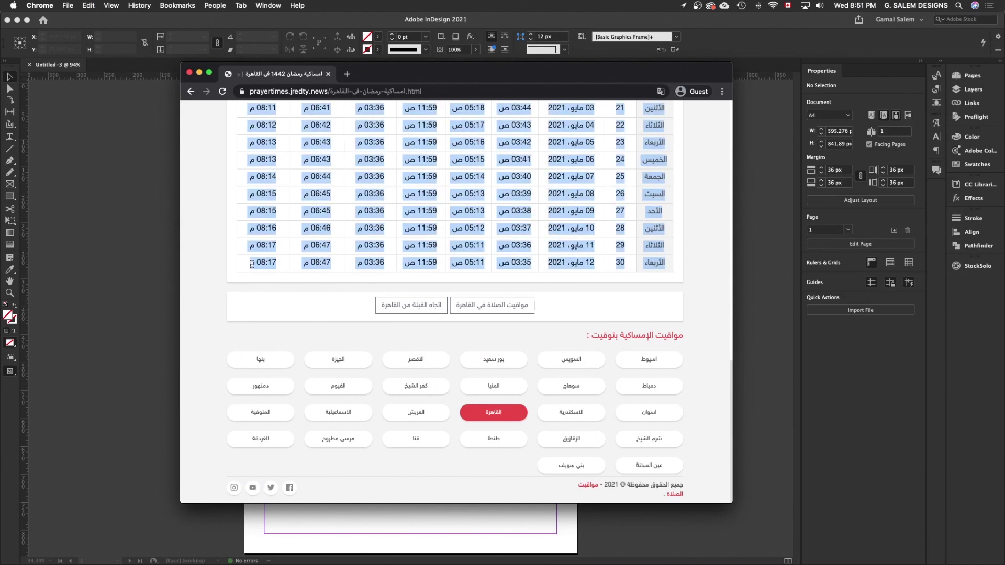
left_click(199, 72)
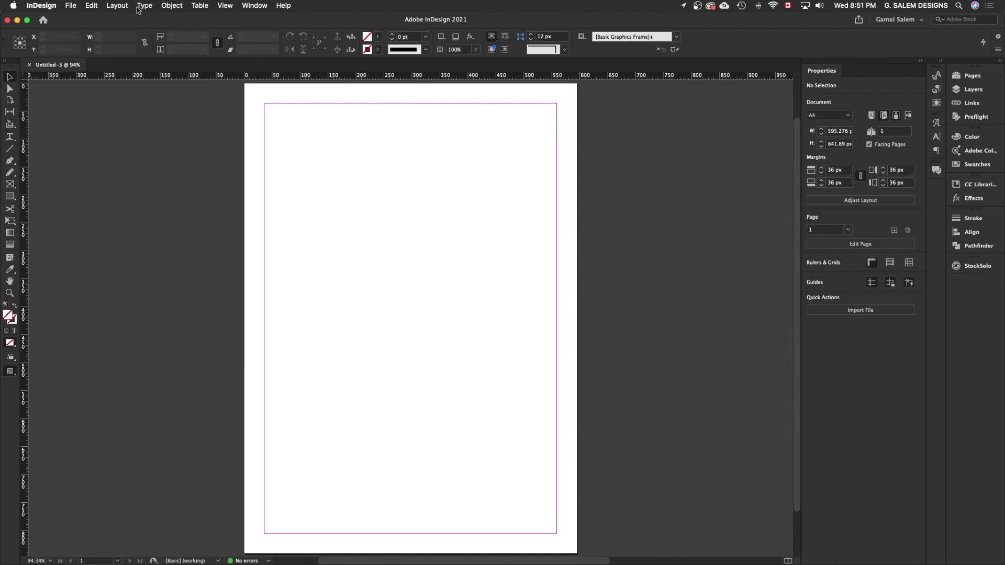
Try Table > Create Table and cancel it without making a table.
left_click(198, 6)
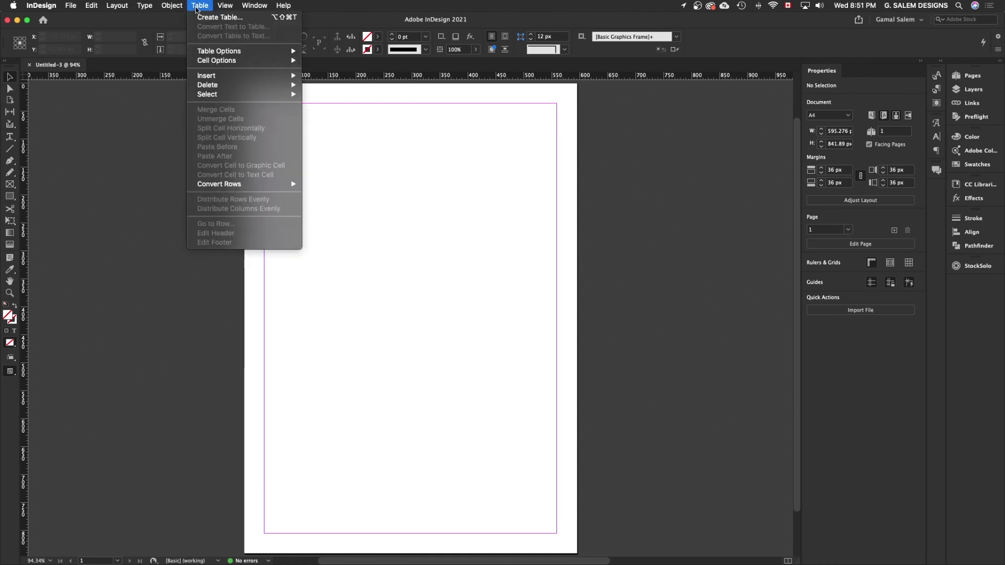
left_click(222, 18)
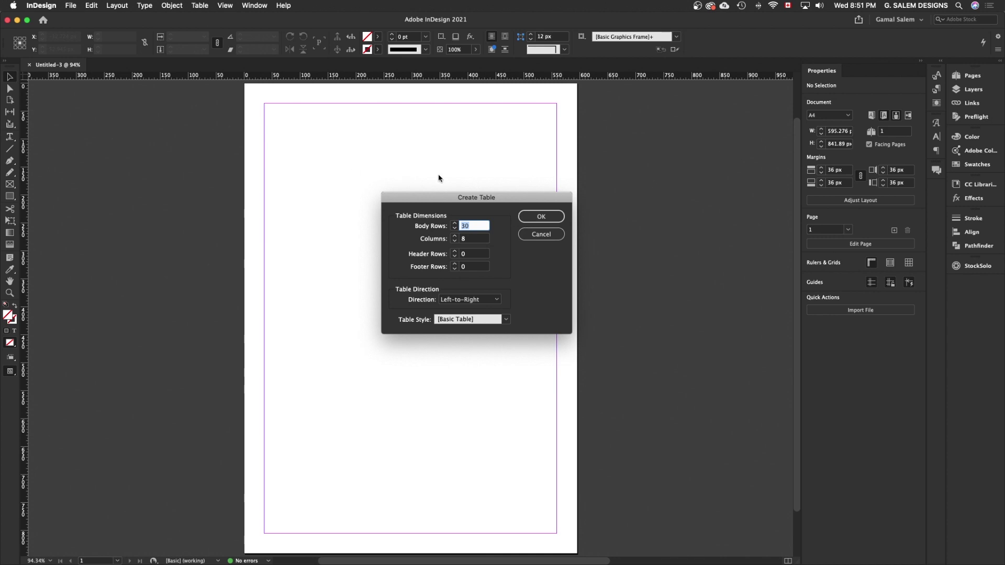
left_click(546, 235)
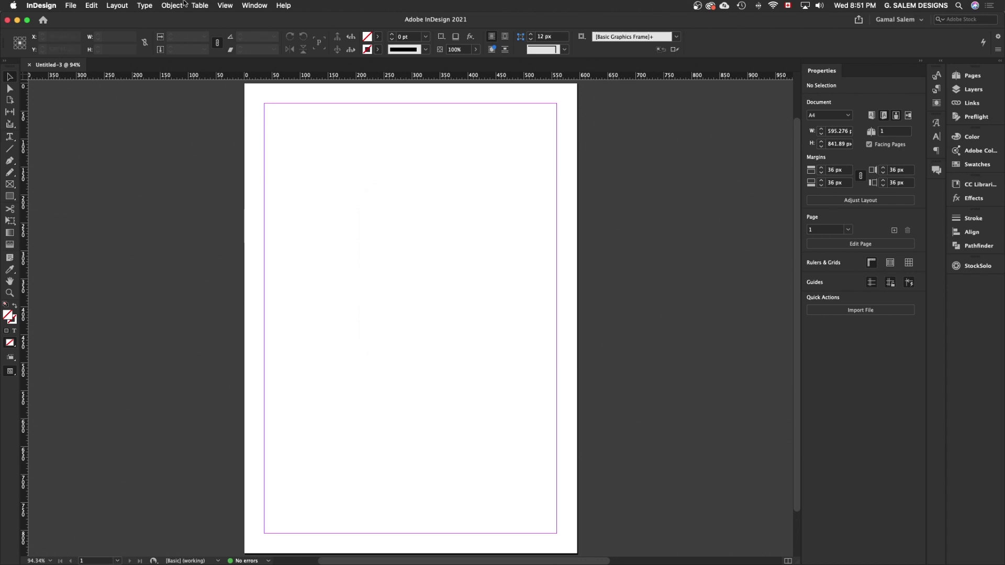
left_click(200, 5)
left_click(184, 222)
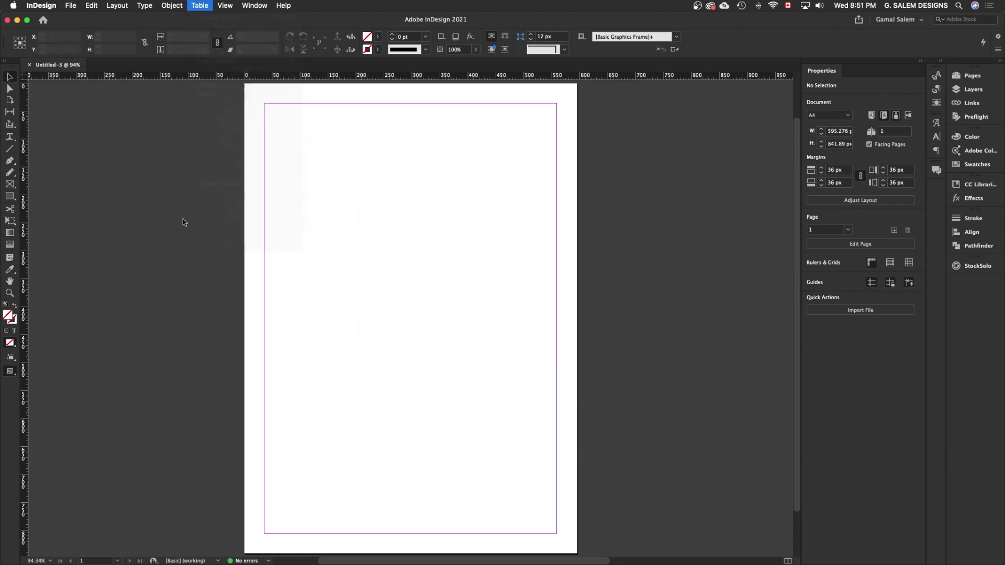
Draw a trial text frame, cancel inserting a table into it, and delete the frame.
left_click(10, 137)
left_click(13, 139)
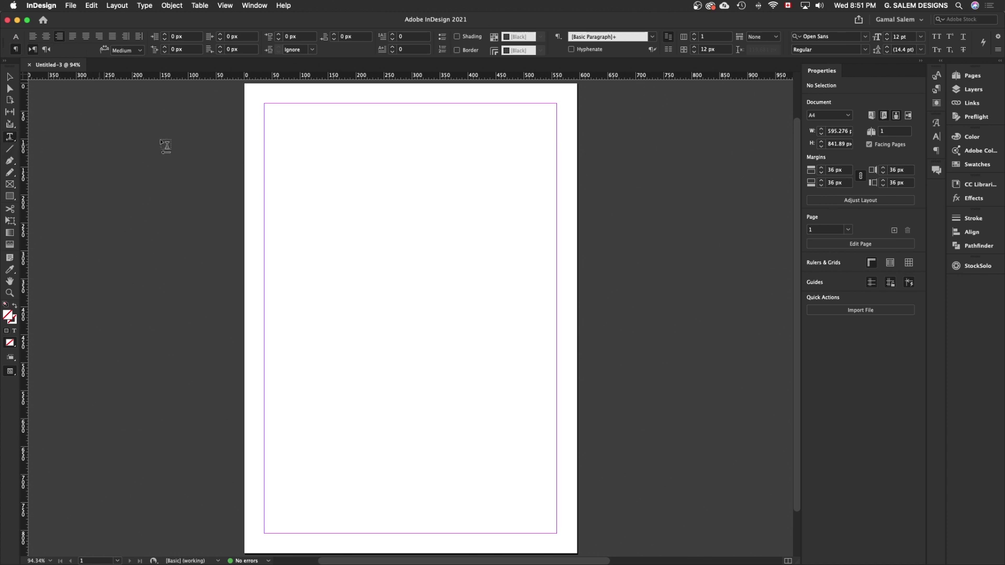
mouse_move(557, 104)
left_mouse_down()
mouse_move(318, 168)
mouse_move(303, 207)
left_mouse_up()
left_click(198, 4)
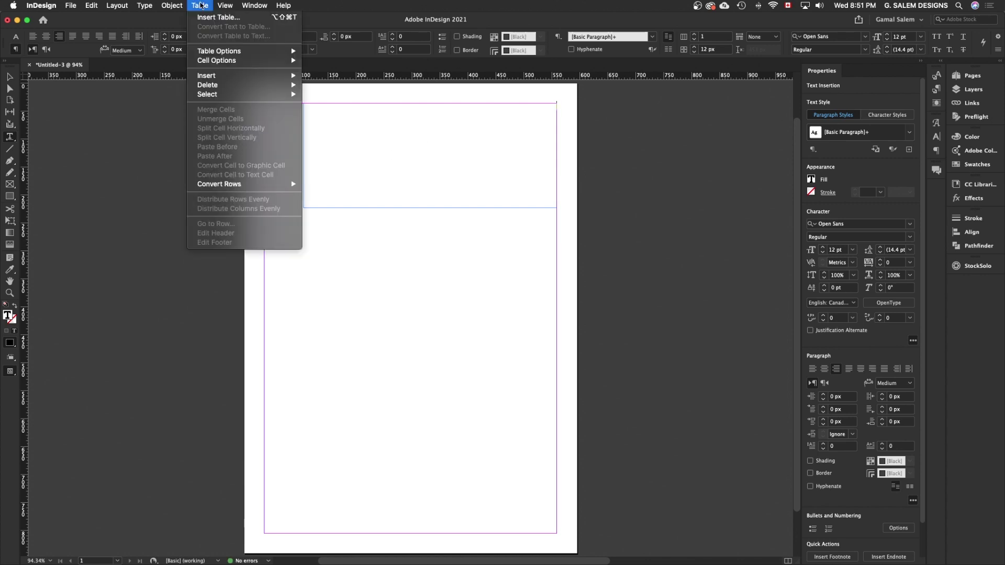
left_click(208, 18)
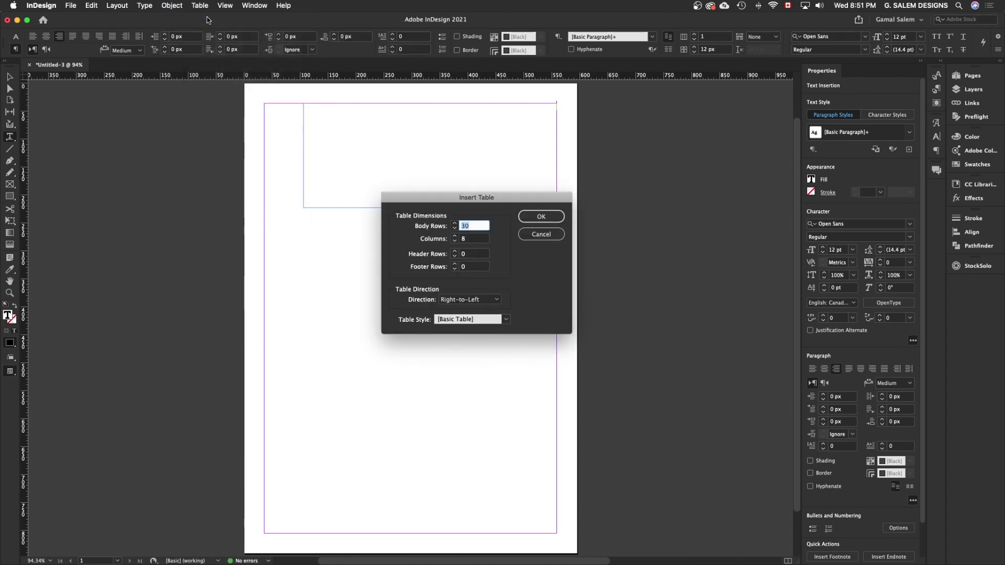
left_click(540, 235)
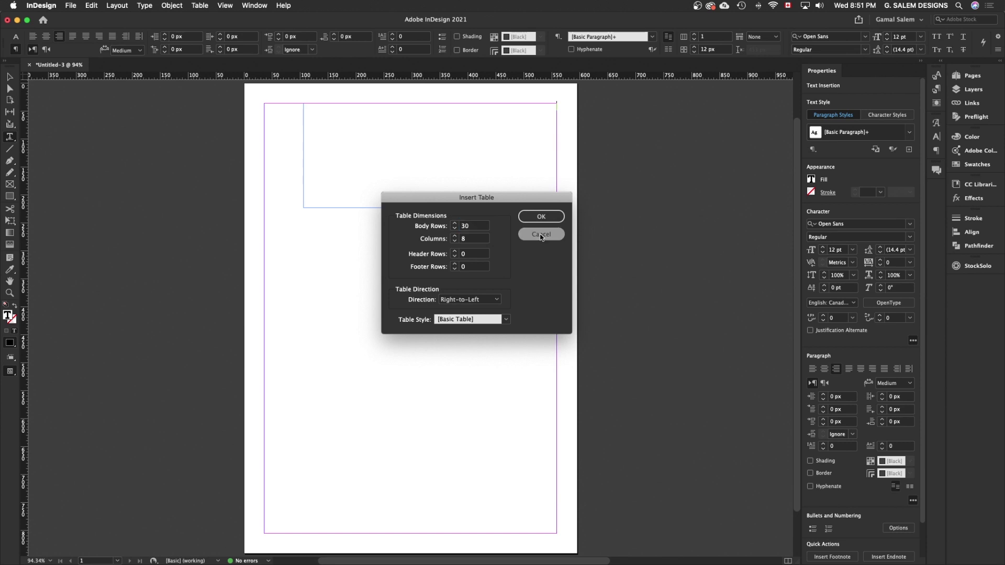
left_click(14, 79)
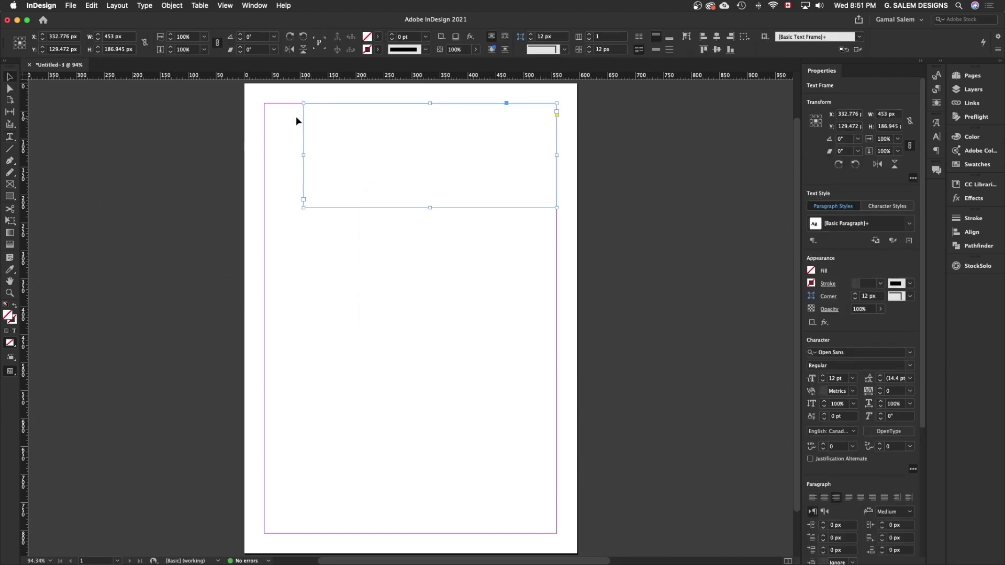
key("Delete")
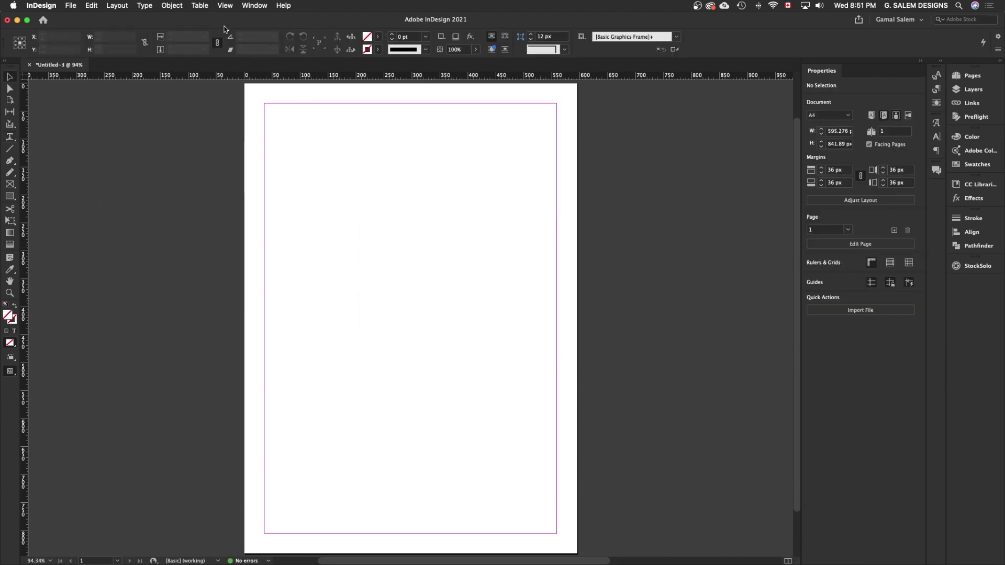
Create a 31-row, 9-column right-to-left table and place it from the top-left margin.
left_click(200, 5)
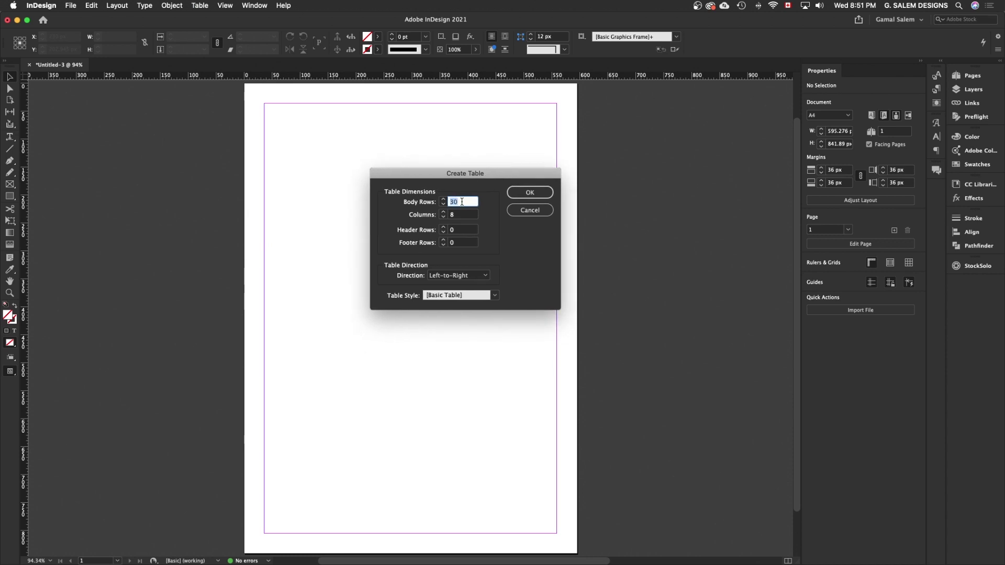
type("31")
left_click(443, 212)
type("9")
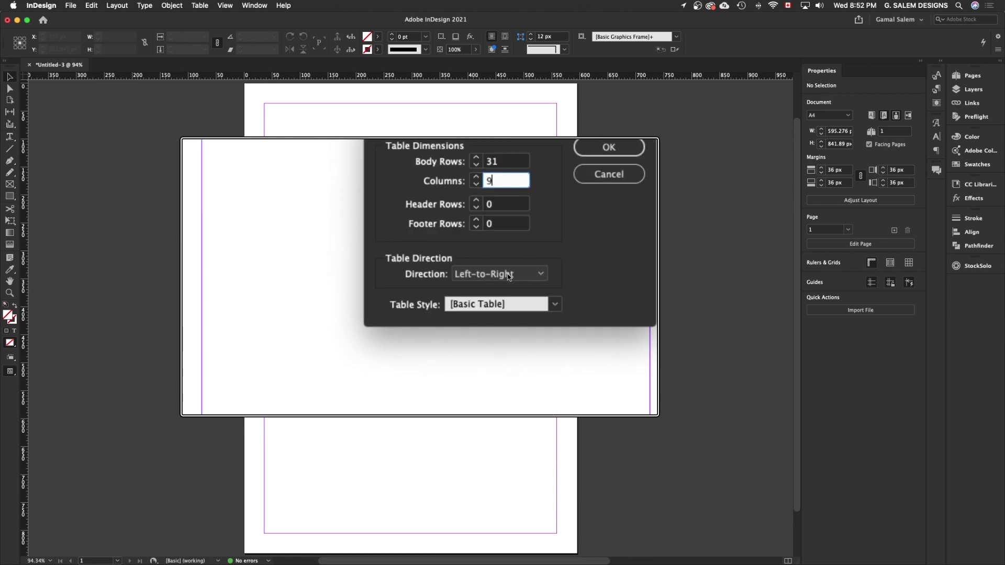
left_click(463, 276)
left_click(465, 295)
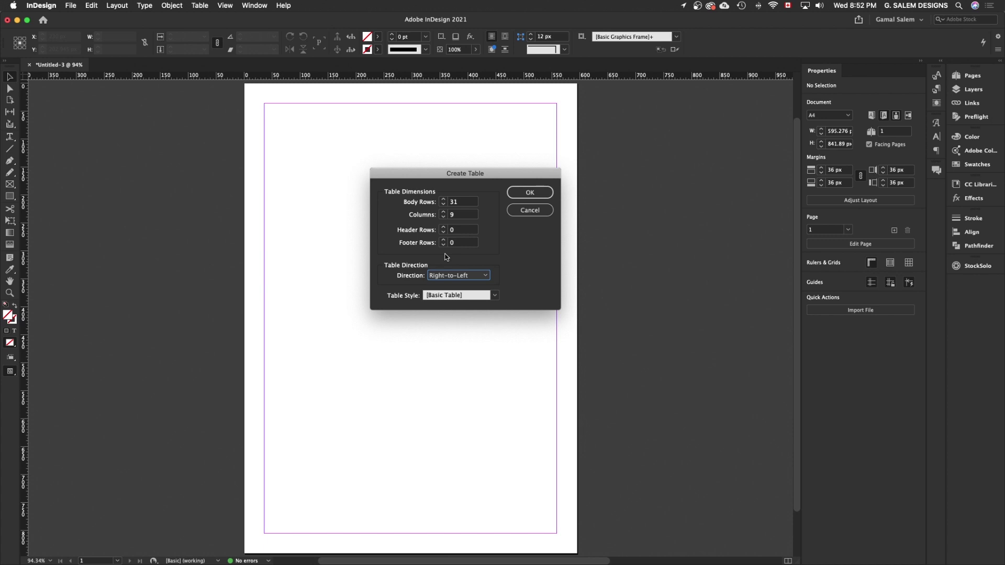
left_click(527, 195)
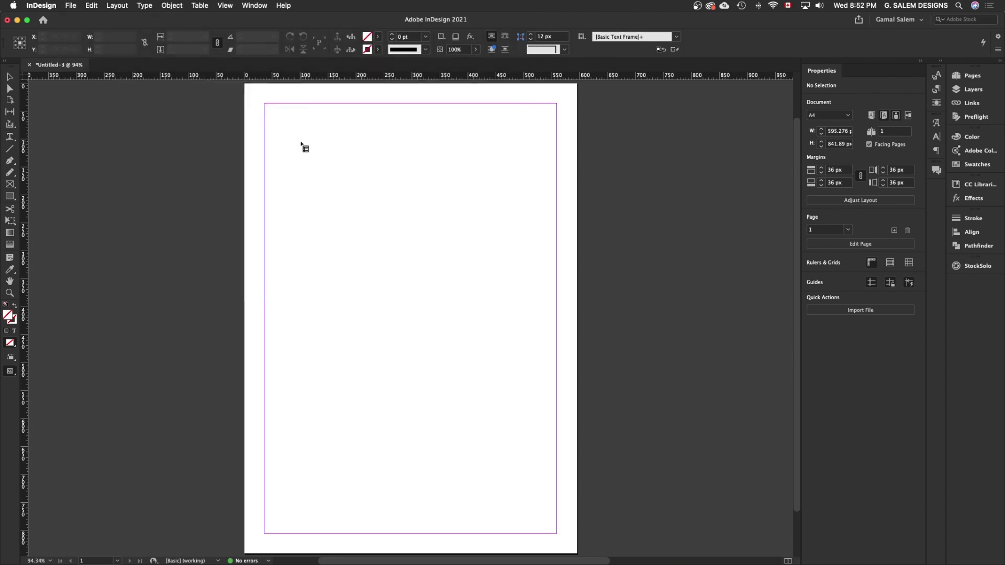
left_click_drag(265, 104, 557, 475)
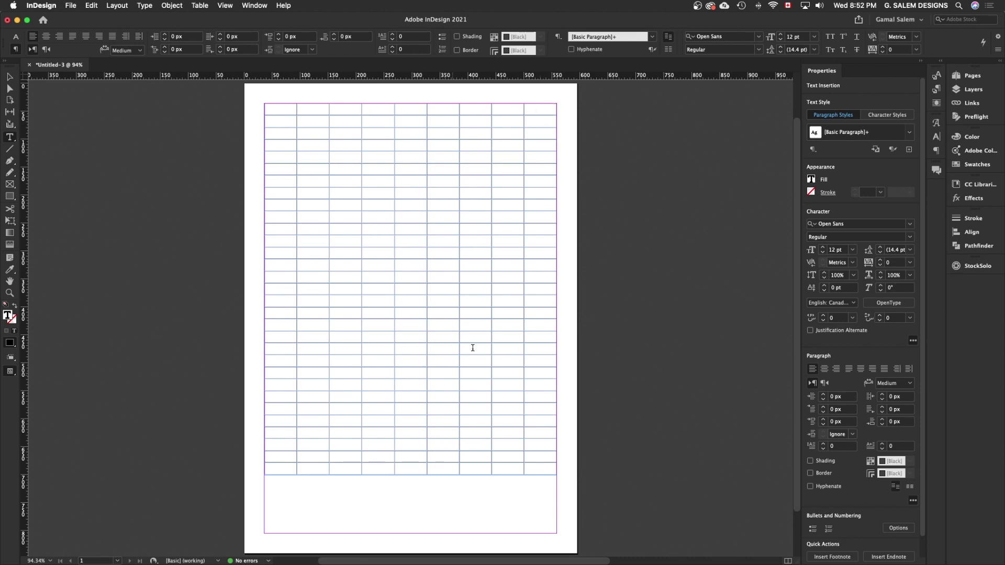
Put the insertion point in the top-right cell of the empty 31×9 table.
left_click(525, 112)
Select the whole table, paste the copied Cairo prayer times, and zoom to check the result.
left_click(558, 101)
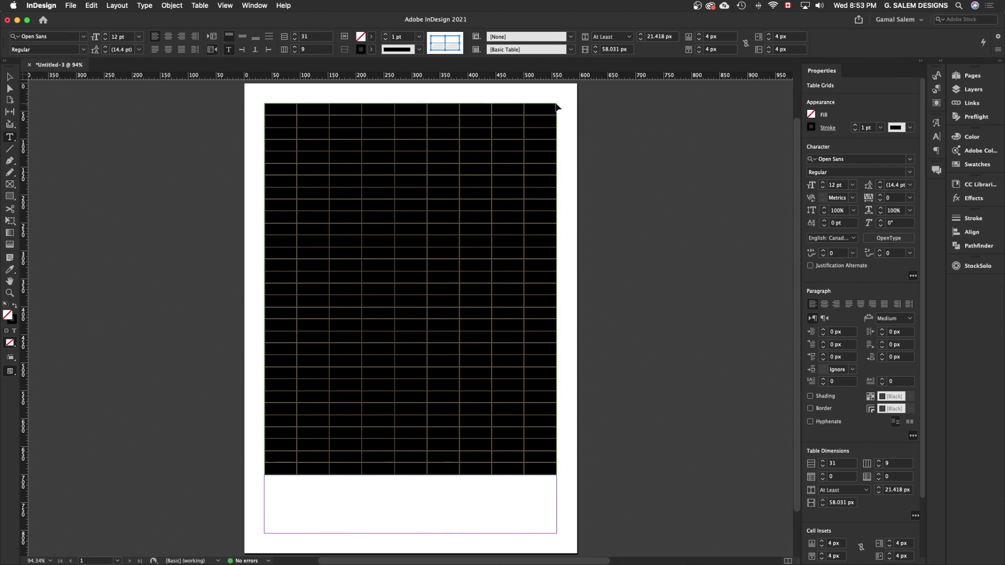
key("super+v")
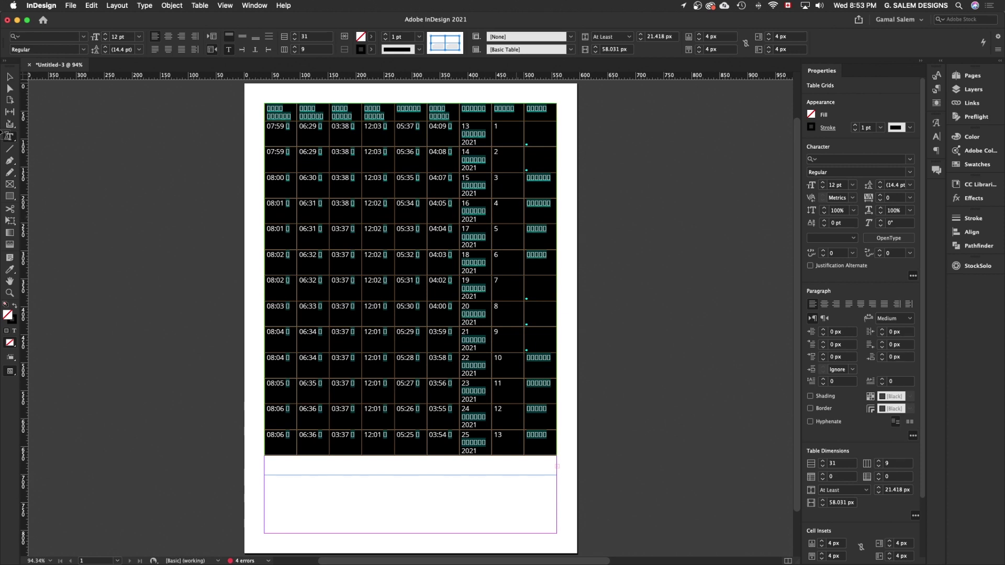
left_click(10, 78)
key("super+1")
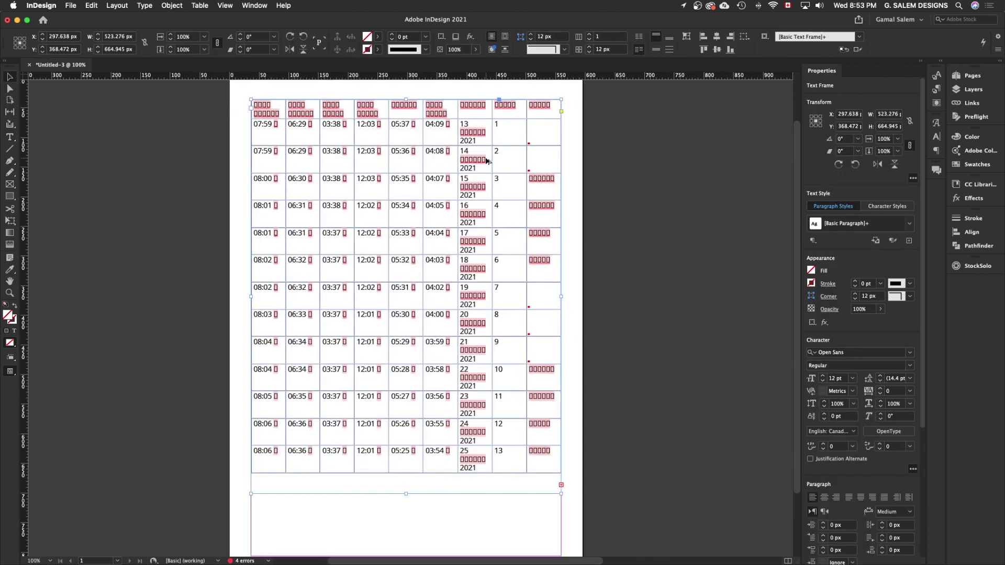
scroll(487, 161, "up", 1)
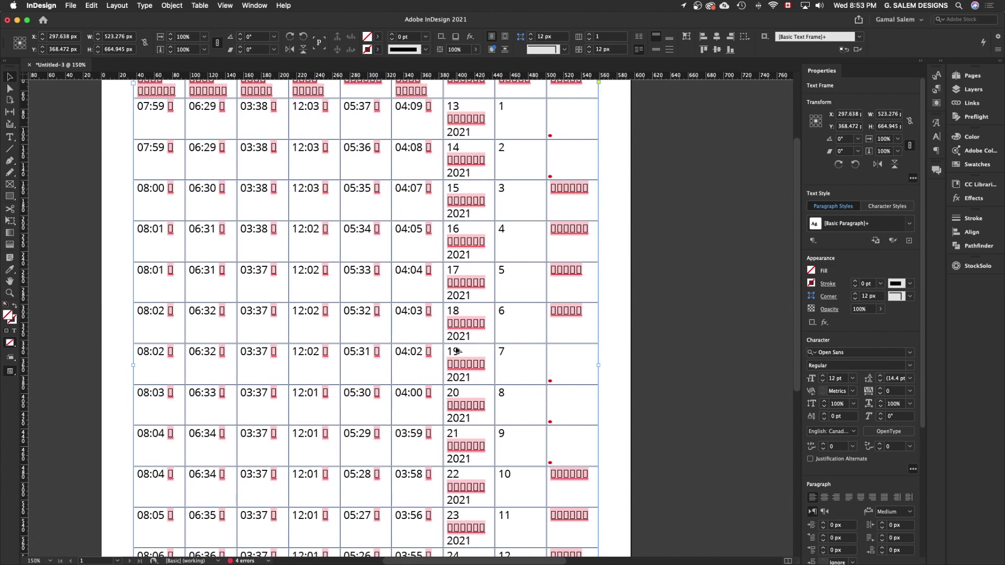
key("super+minus")
key("super+minus")
key("super+minus")
key("super+1")
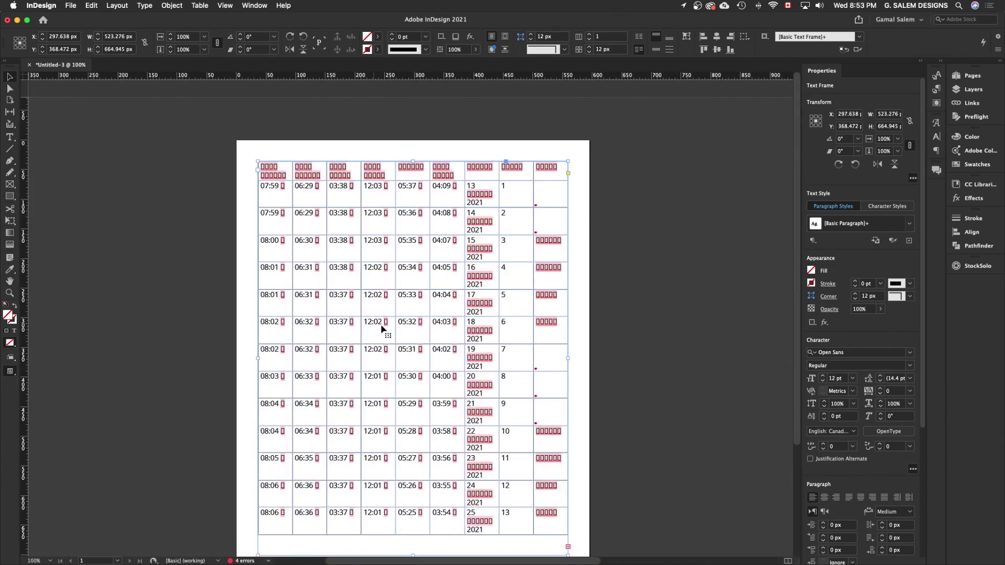
scroll(403, 245, "down", 3)
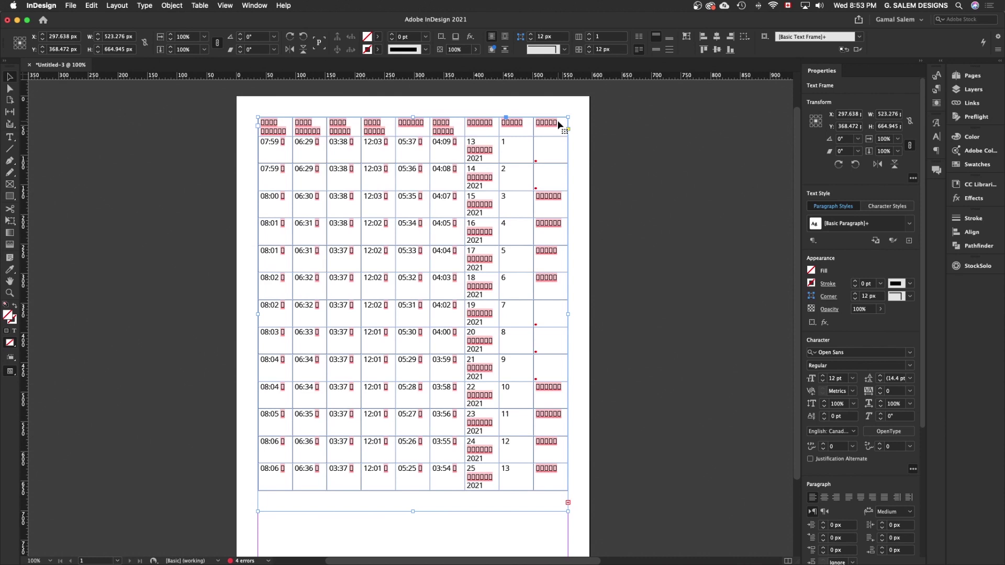
Reselect the whole table with the Type tool and open the language list.
left_click(10, 137)
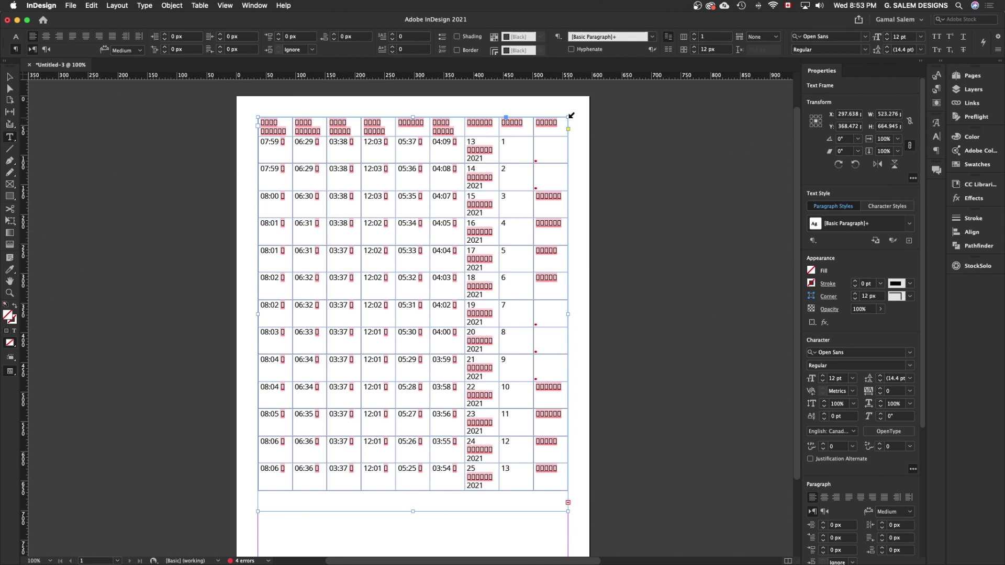
left_click(570, 116)
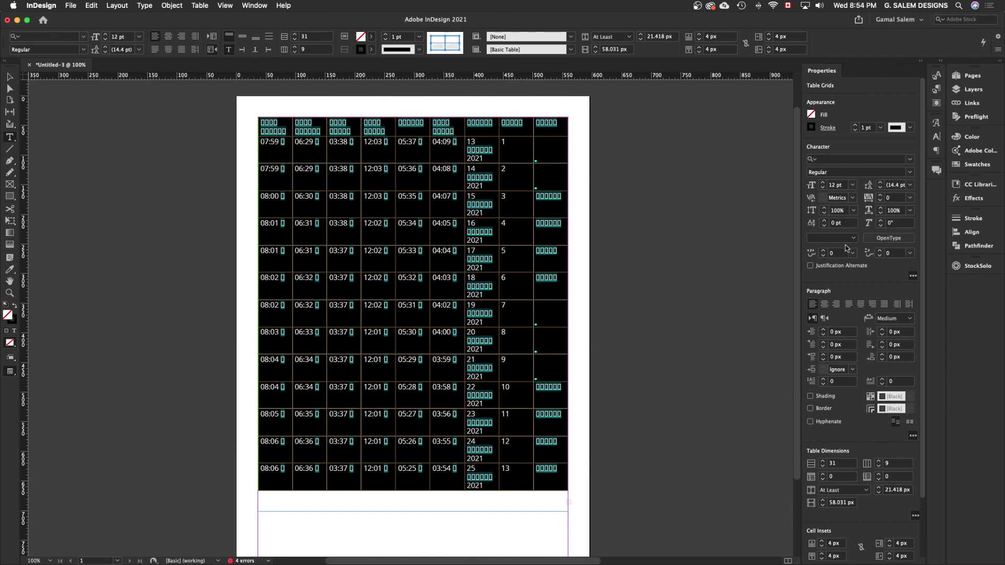
left_click(853, 239)
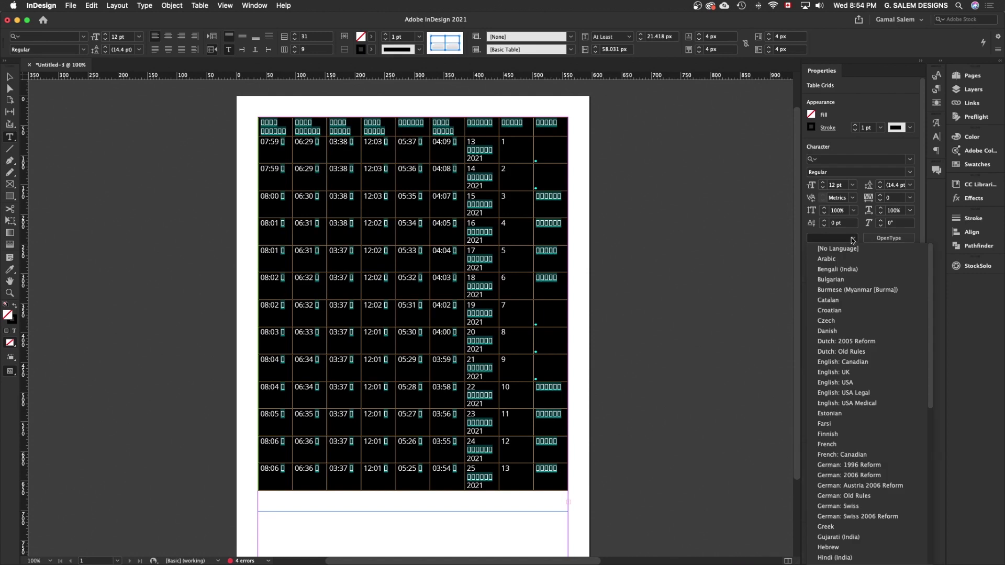
Set the table text to Arabic language, Cairo Regular font, and right-to-left direction.
left_click(826, 259)
left_click(832, 160)
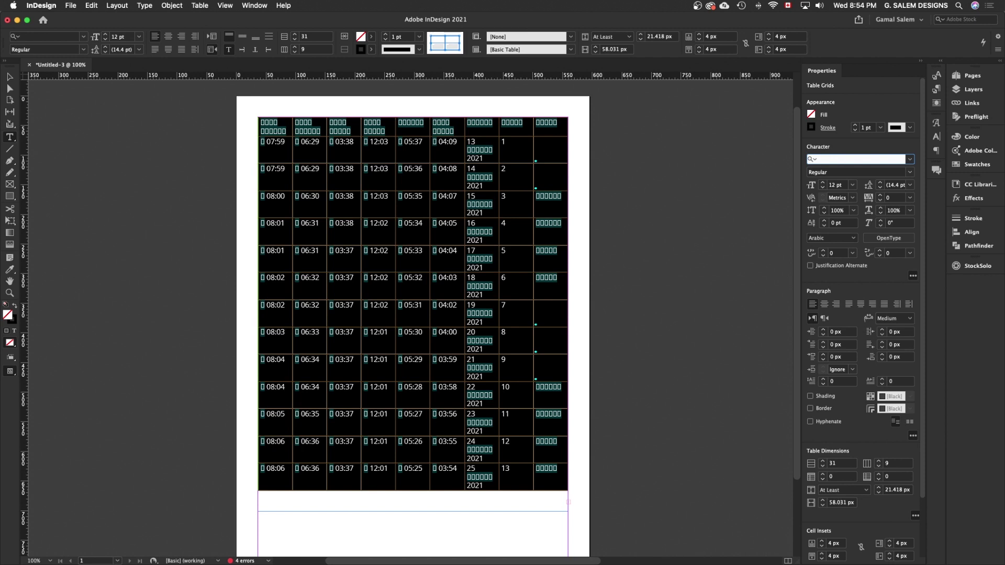
type("ca")
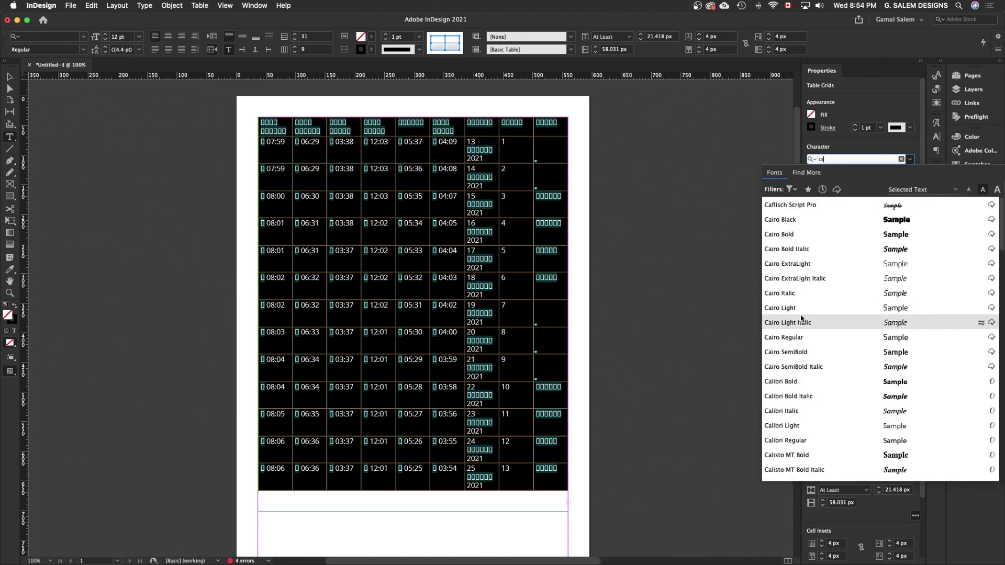
left_click(791, 339)
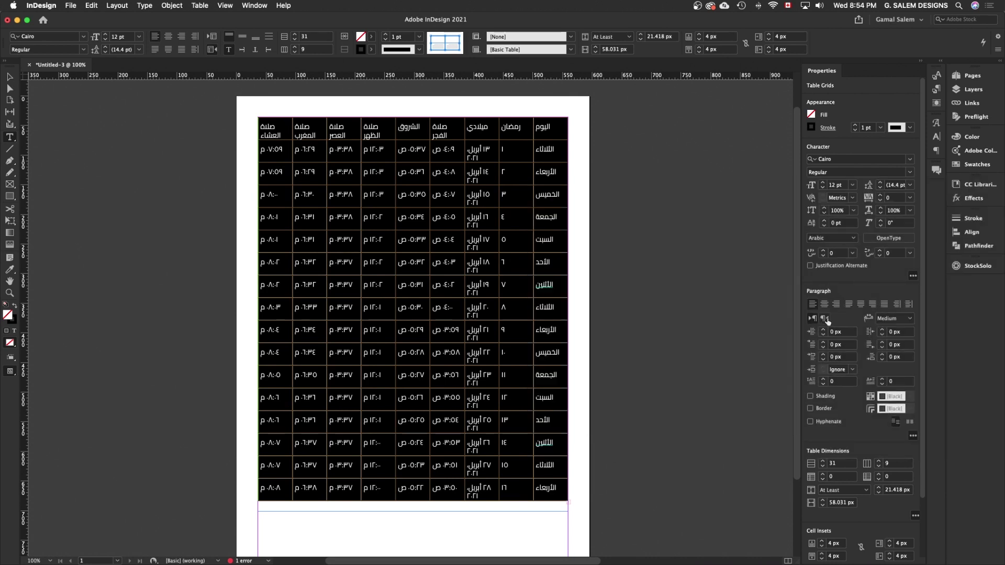
left_click(825, 319)
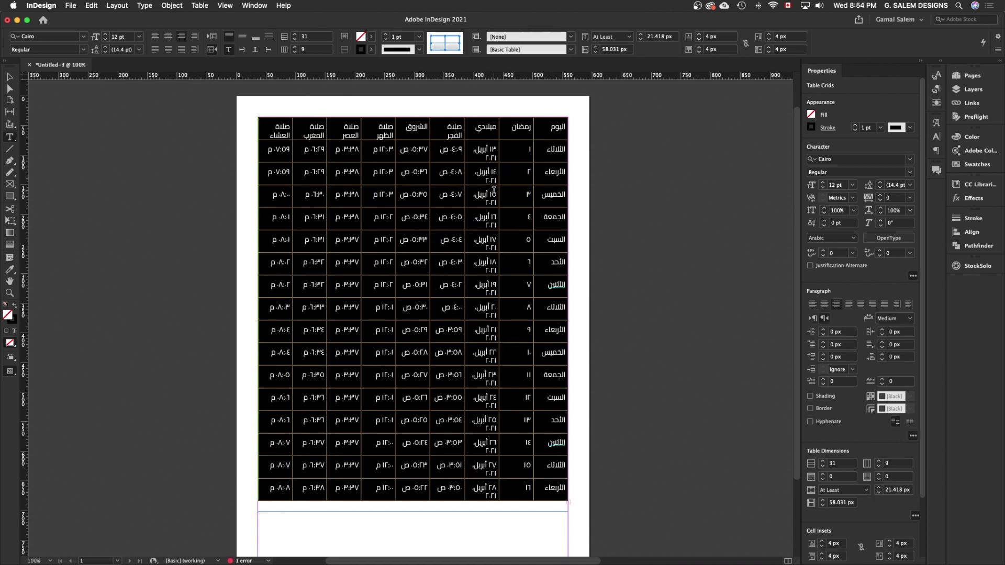
Make the table's story run right-to-left in the Type > Story panel.
scroll(544, 245, "down", 3)
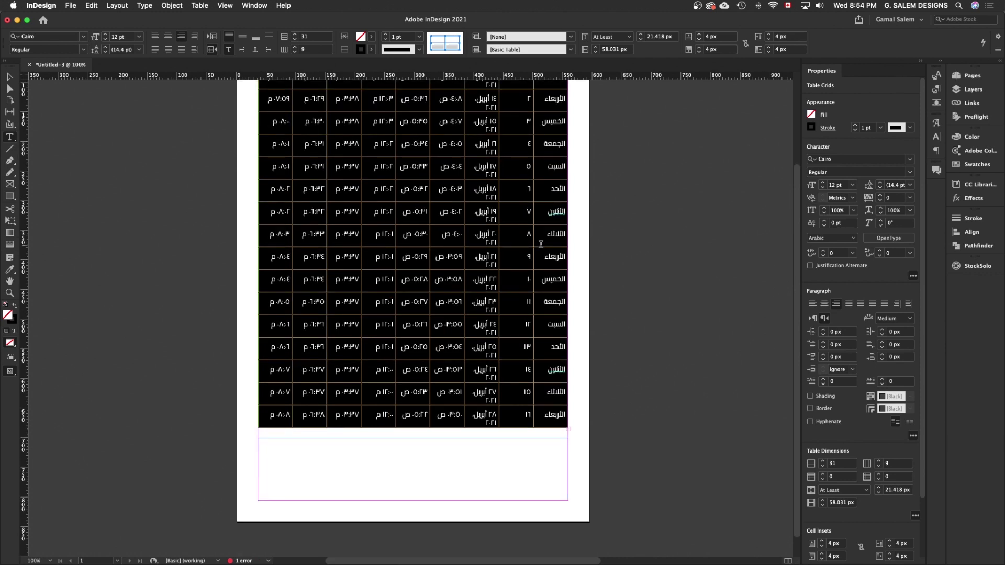
scroll(481, 233, "up", 5)
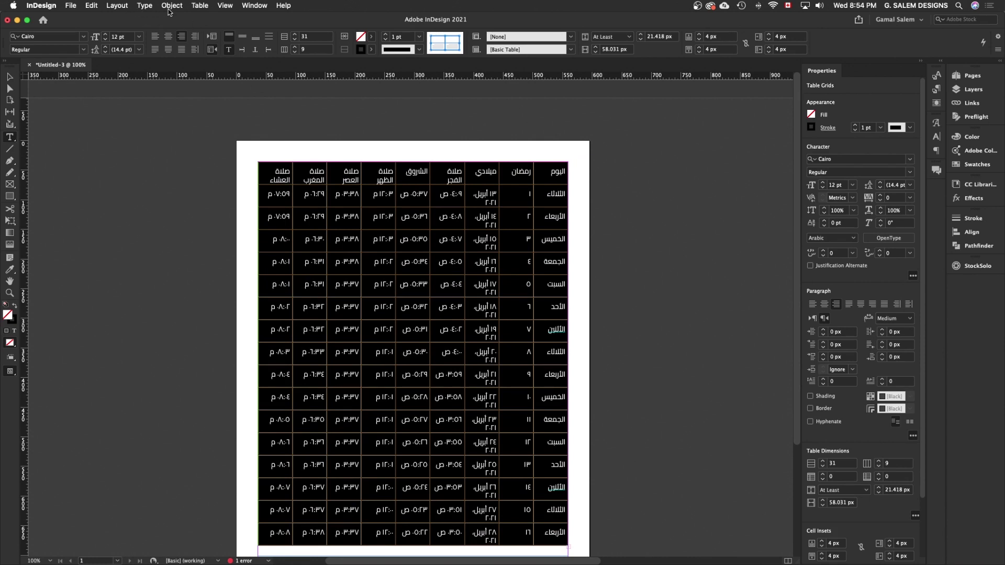
left_click(144, 6)
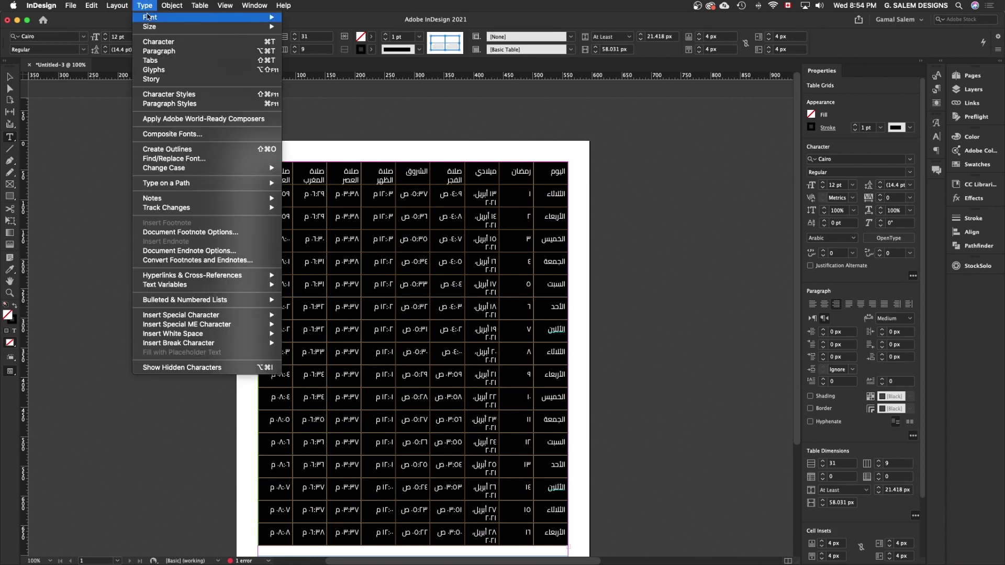
left_click(157, 80)
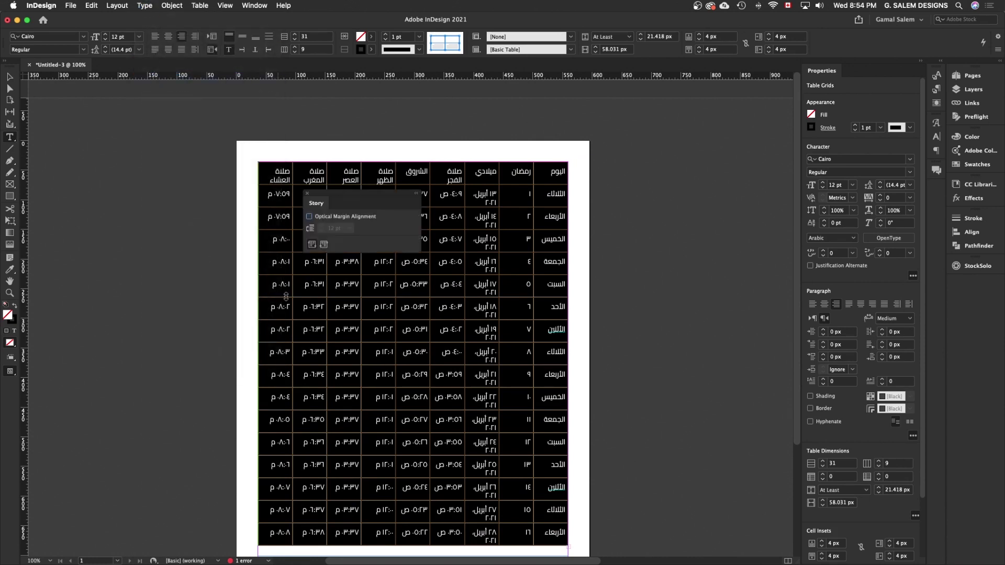
left_click(325, 248)
left_click(307, 194)
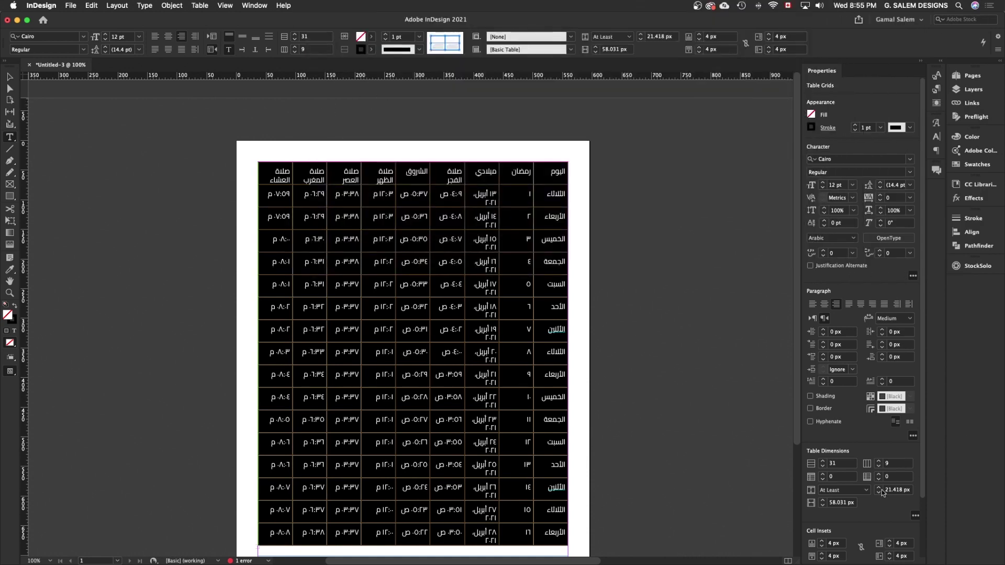
scroll(838, 419, "down", 3)
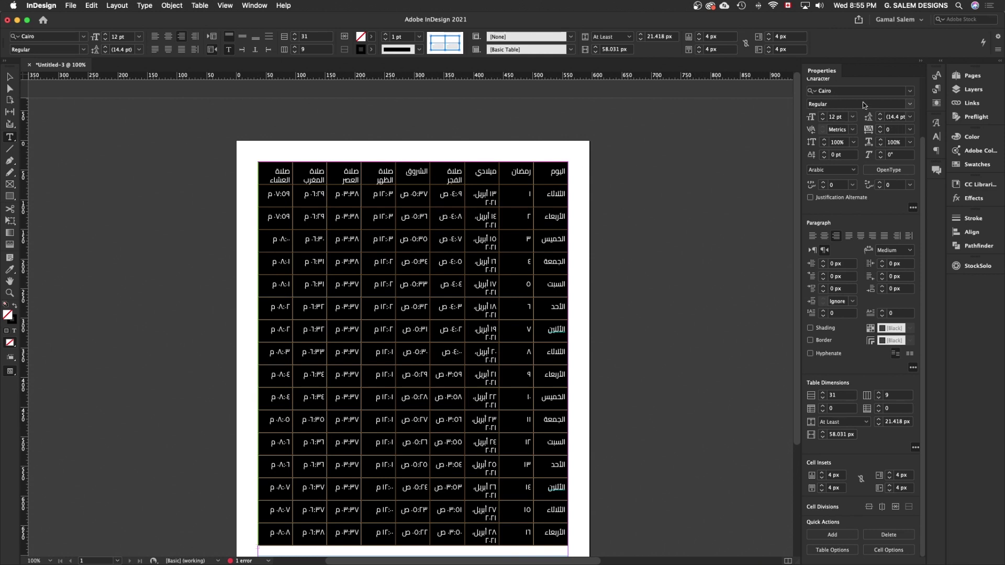
Set the table text to 9 pt, centred horizontally and vertically in every cell.
left_click(854, 118)
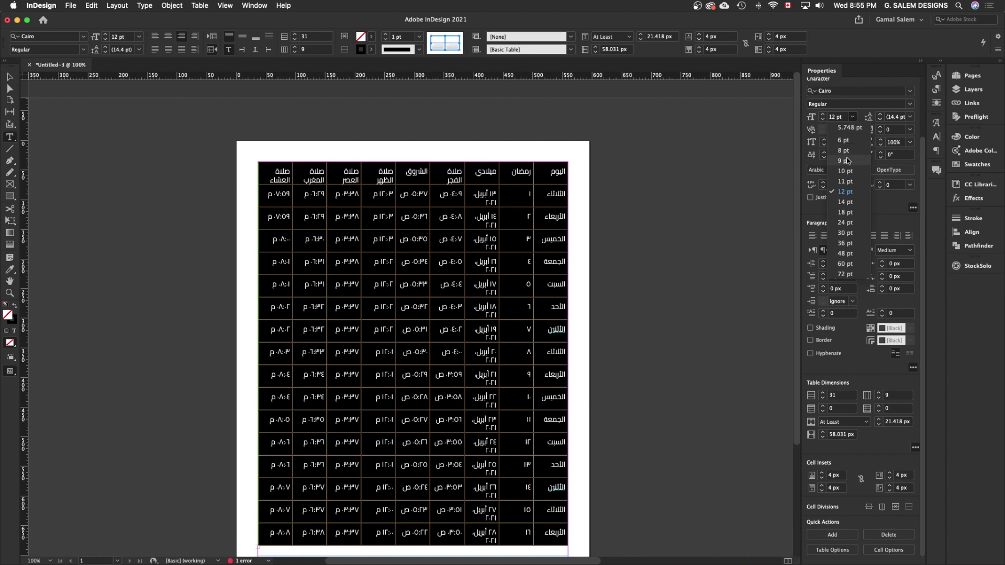
left_click(845, 161)
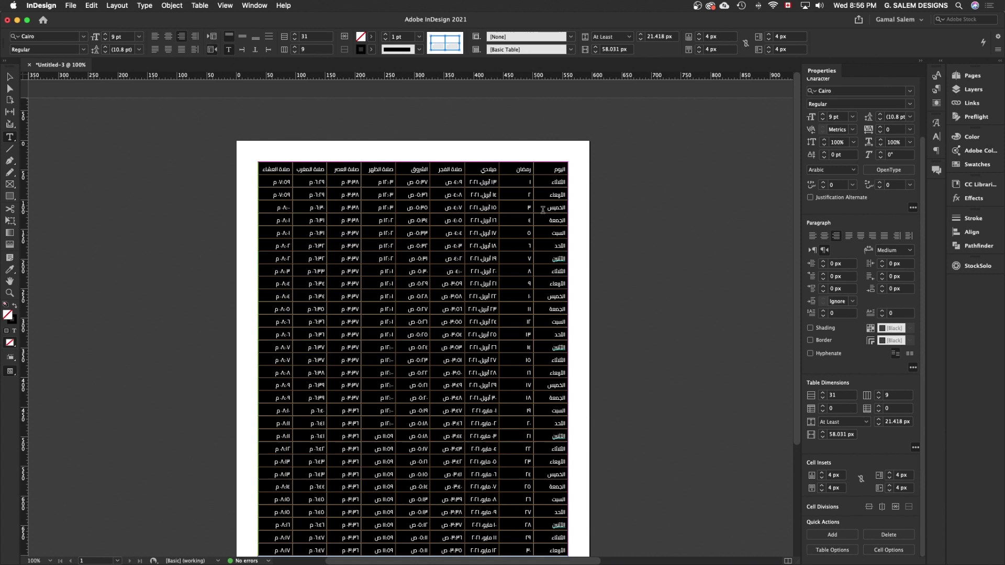
left_click(168, 37)
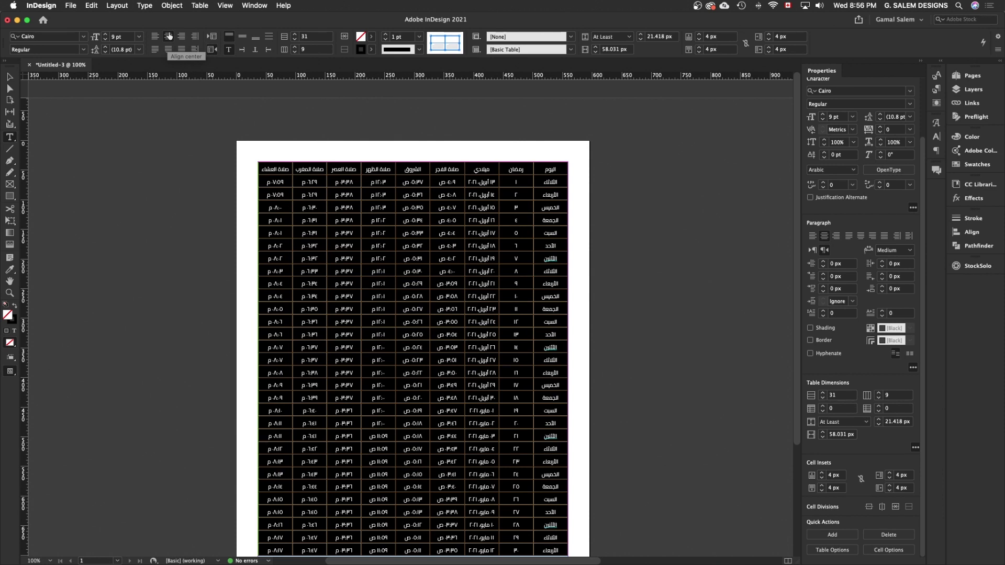
scroll(471, 195, "up", 3)
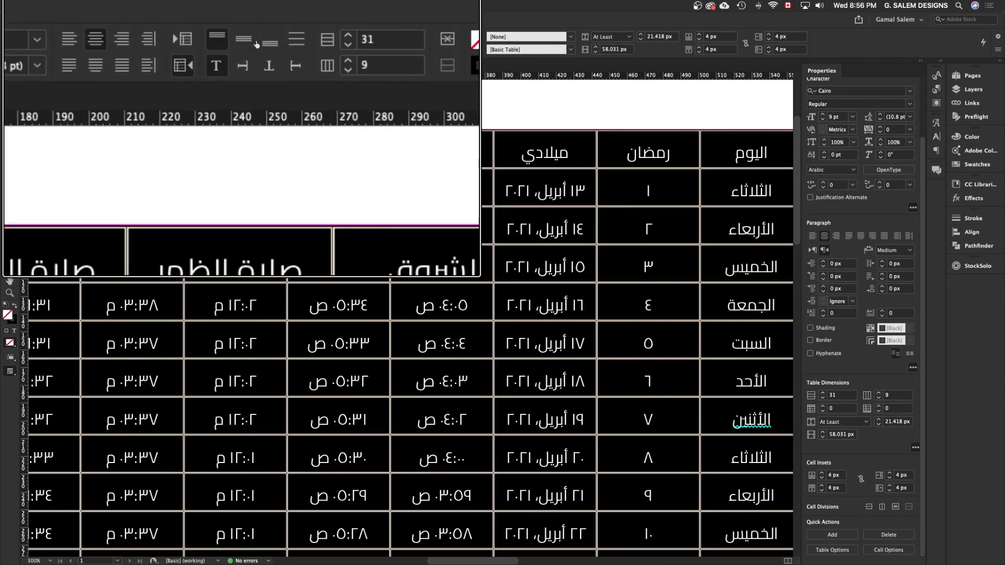
left_click(242, 39)
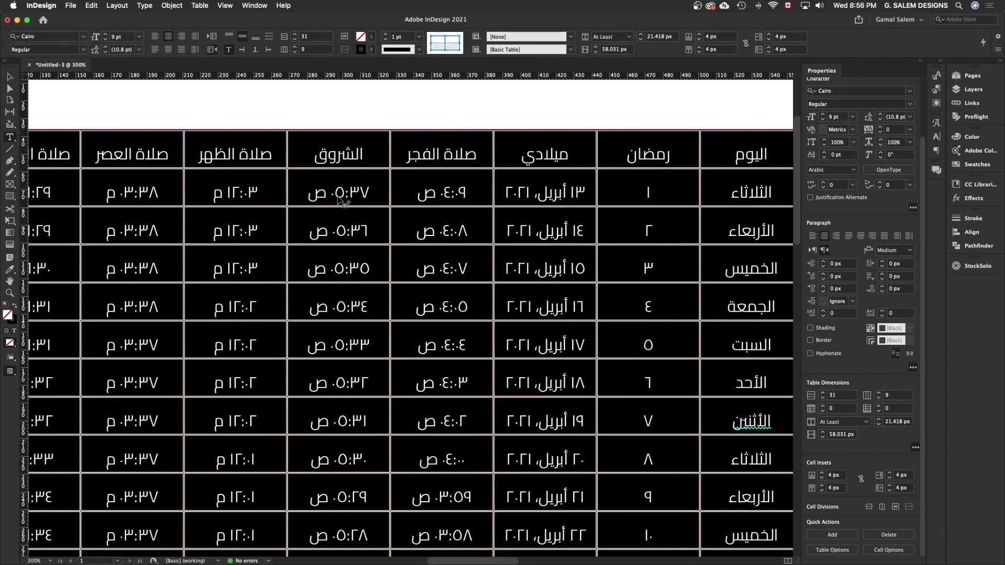
Deselect the cells and zoom out to confirm all 30 days fit on the page.
key("super+minus")
key("super+minus")
key("super+minus")
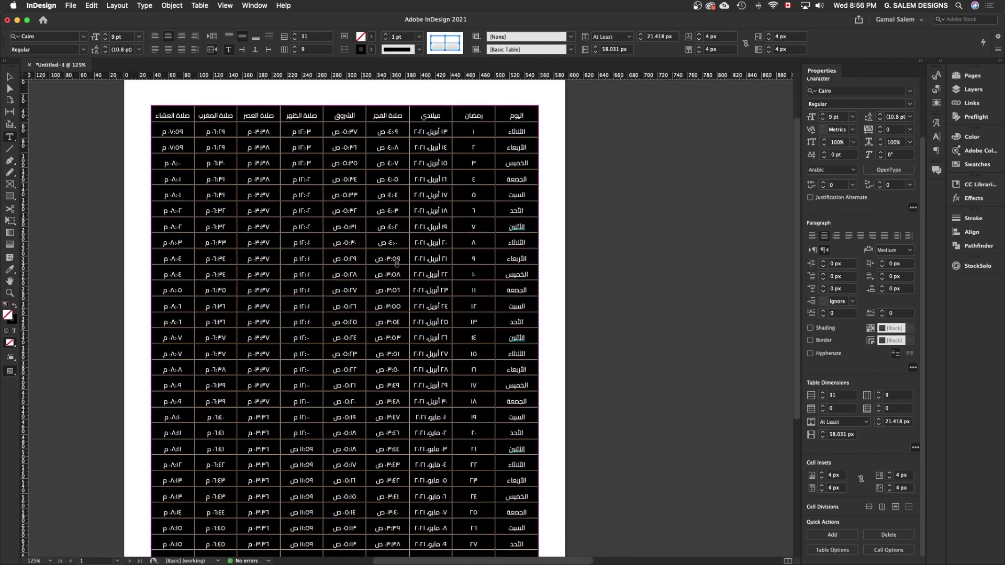
scroll(398, 265, "down", 5)
scroll(414, 281, "down", 3)
scroll(414, 281, "up", 8)
key("Escape")
left_click(646, 260)
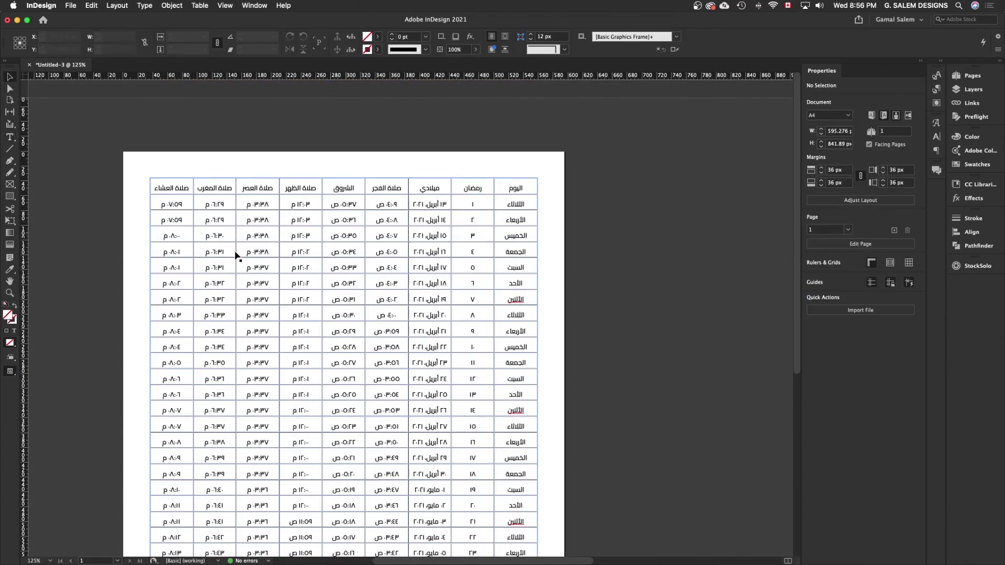
scroll(413, 319, "down", 1)
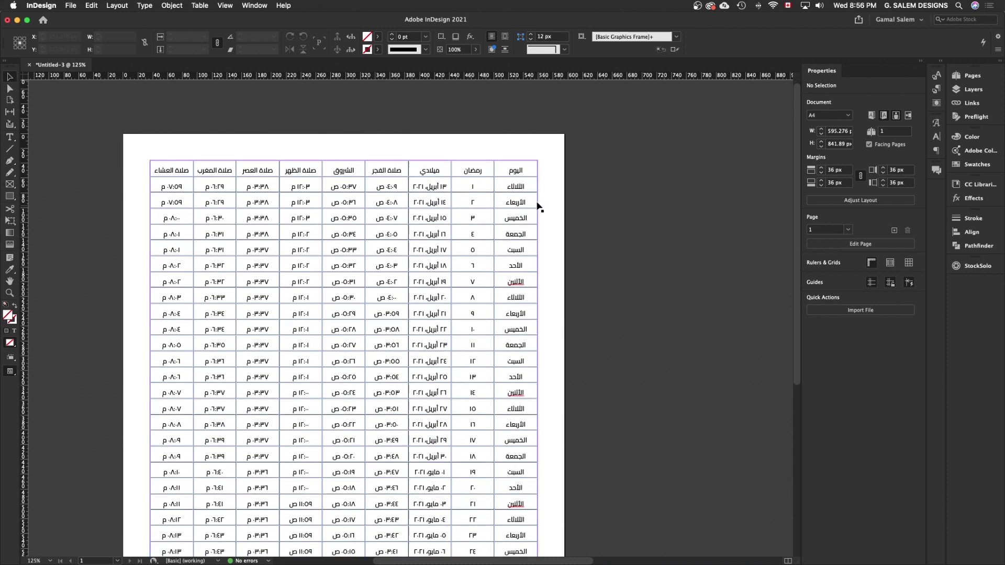
scroll(523, 186, "down", 4)
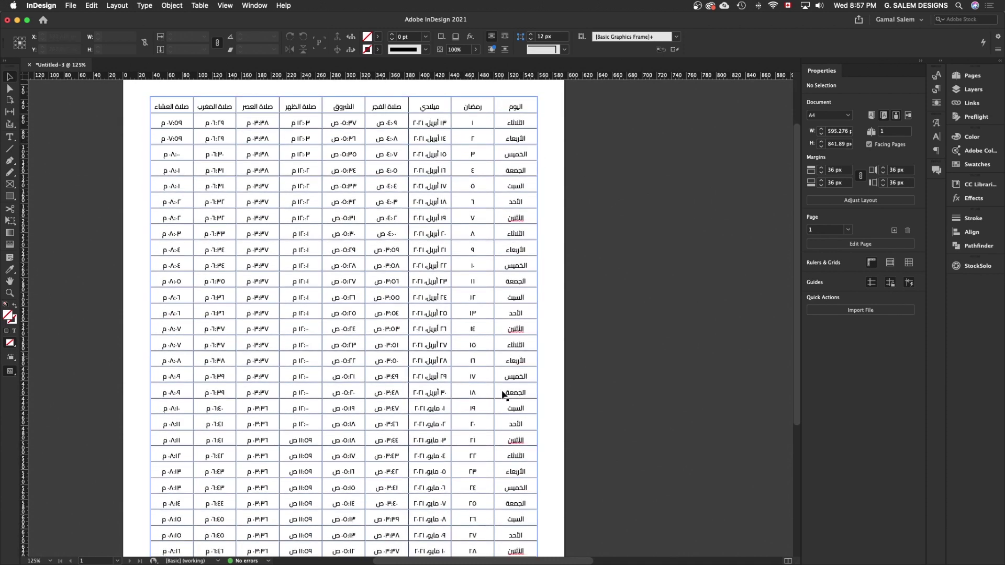
scroll(514, 503, "down", 1, "alt")
scroll(509, 466, "up", 4)
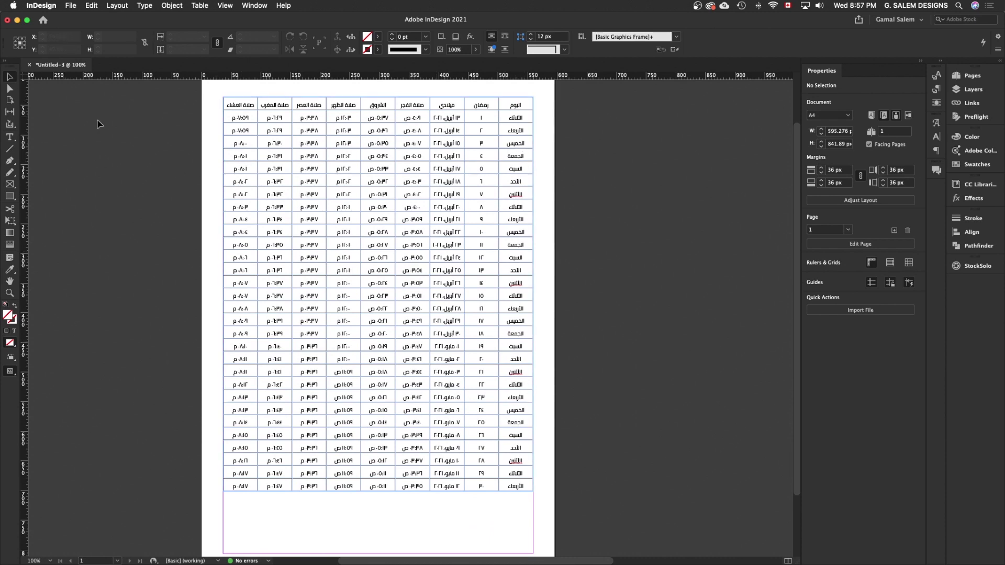
left_click(10, 138)
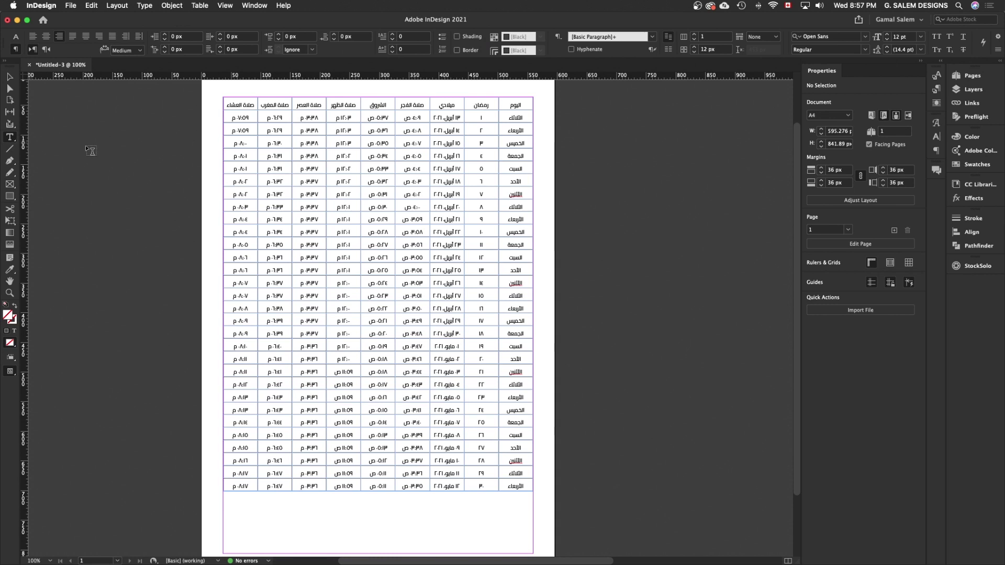
Select the rightmost اليوم column and add the GSALEM colour theme to the swatches.
left_click(515, 94)
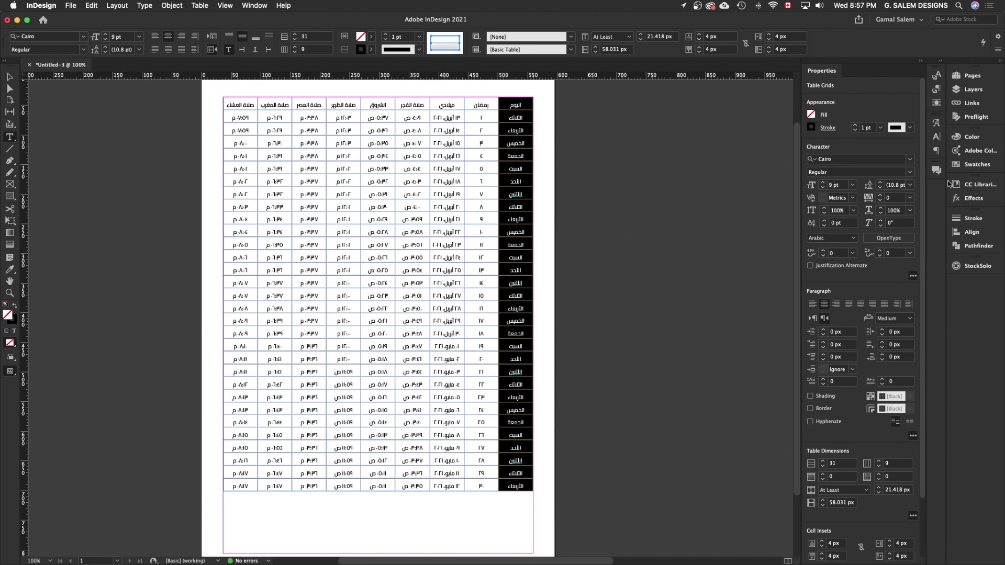
left_click(974, 184)
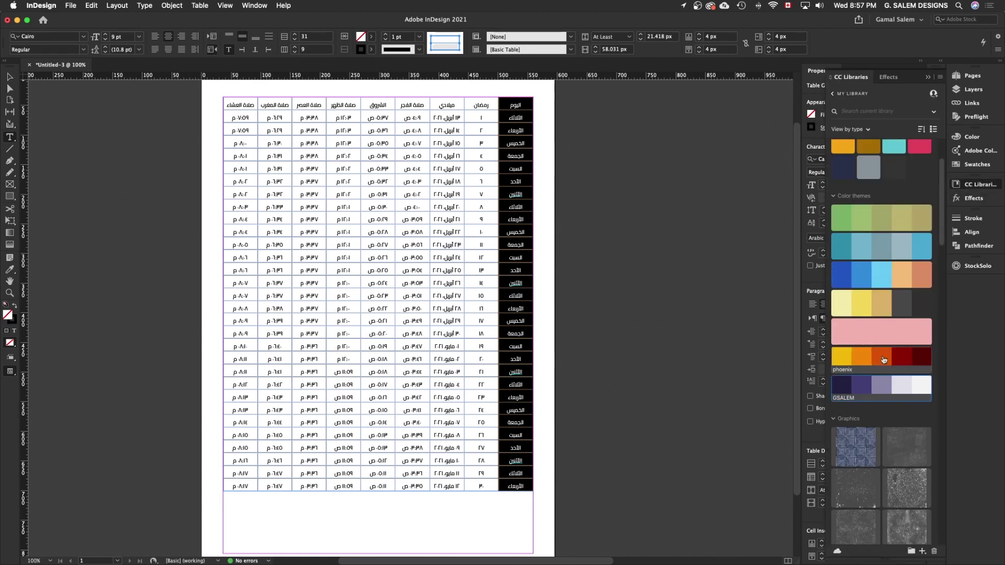
right_click(885, 398)
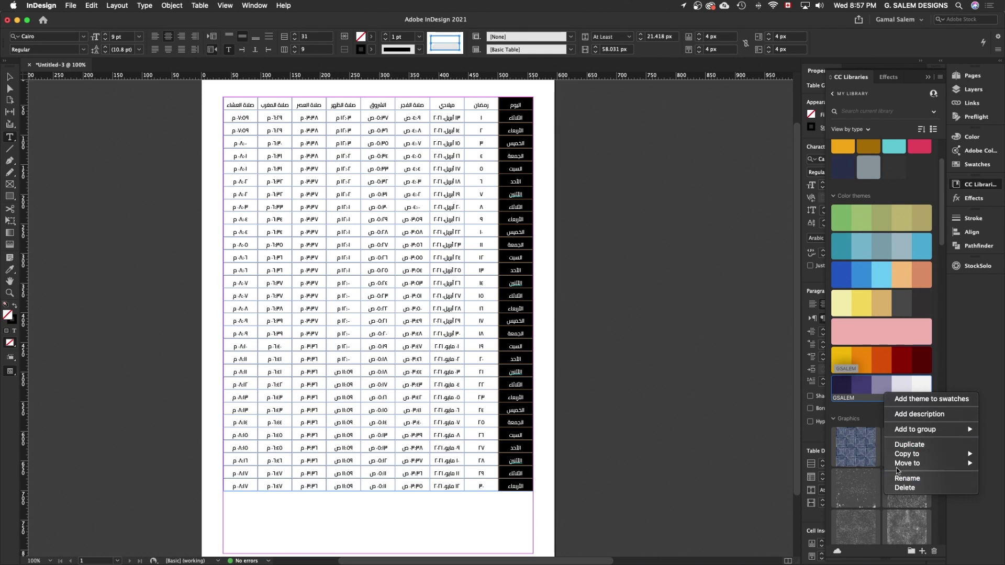
left_click(925, 402)
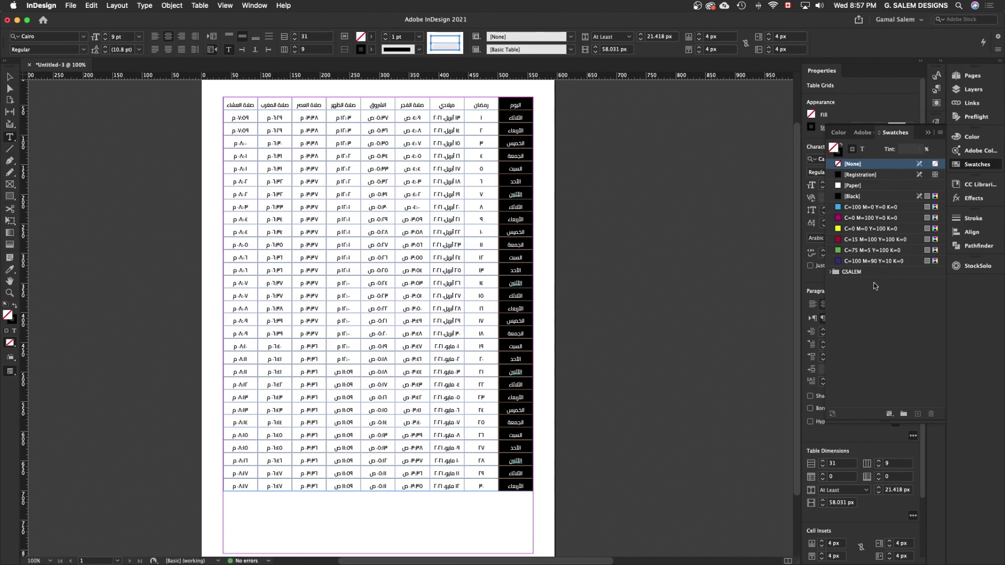
Fill the selected column with the dark purple R=63 G=61 B=115 swatch and deselect.
left_click(828, 272)
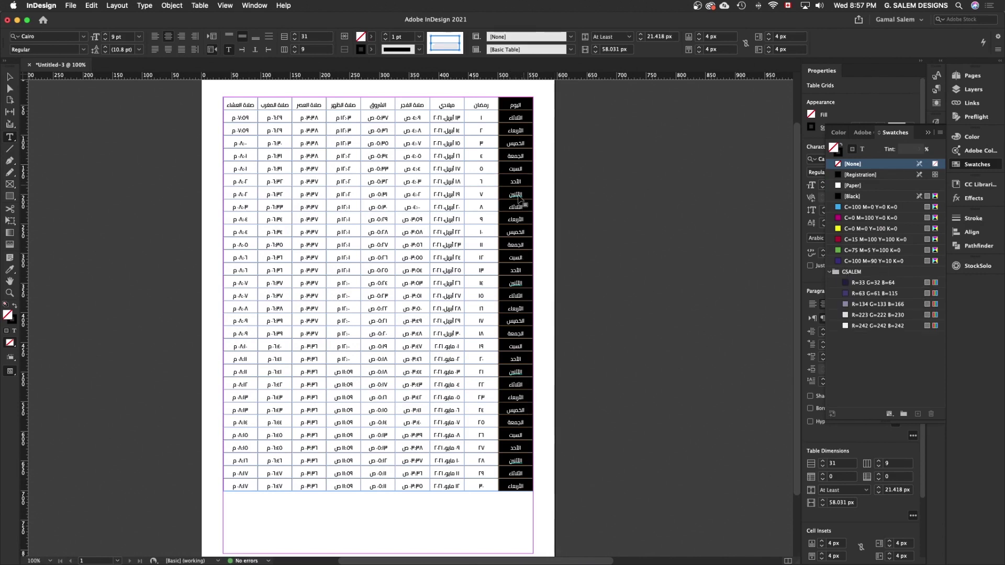
left_click(874, 294)
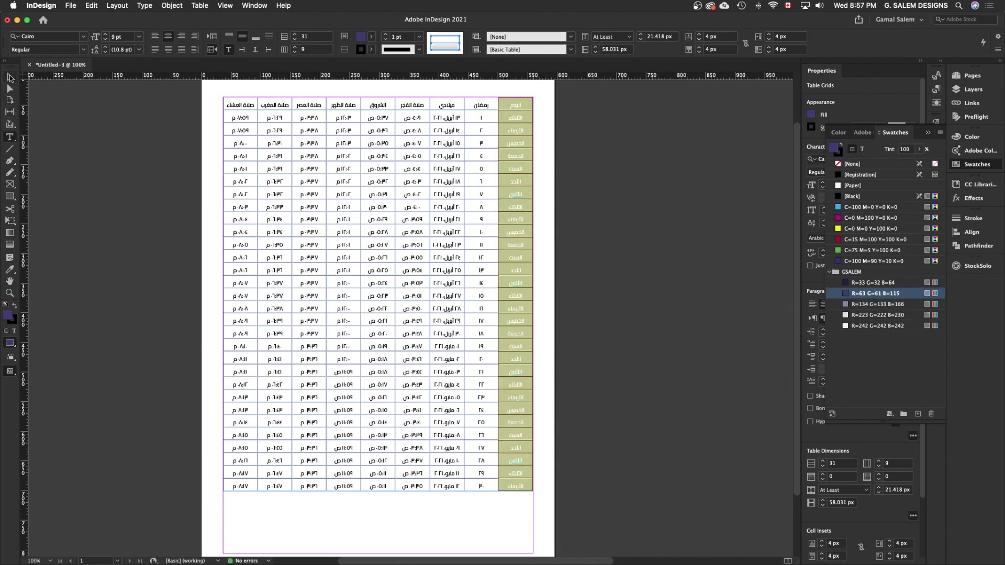
left_click(9, 77)
left_click(56, 146)
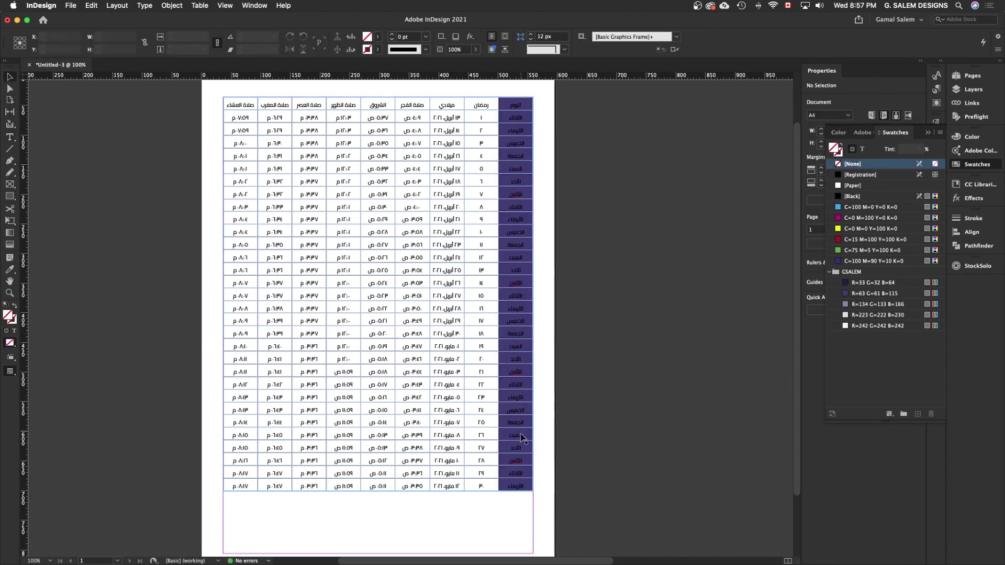
Colour the first column's text white, fill its cells dark purple, and remove its strokes.
double_click(516, 100)
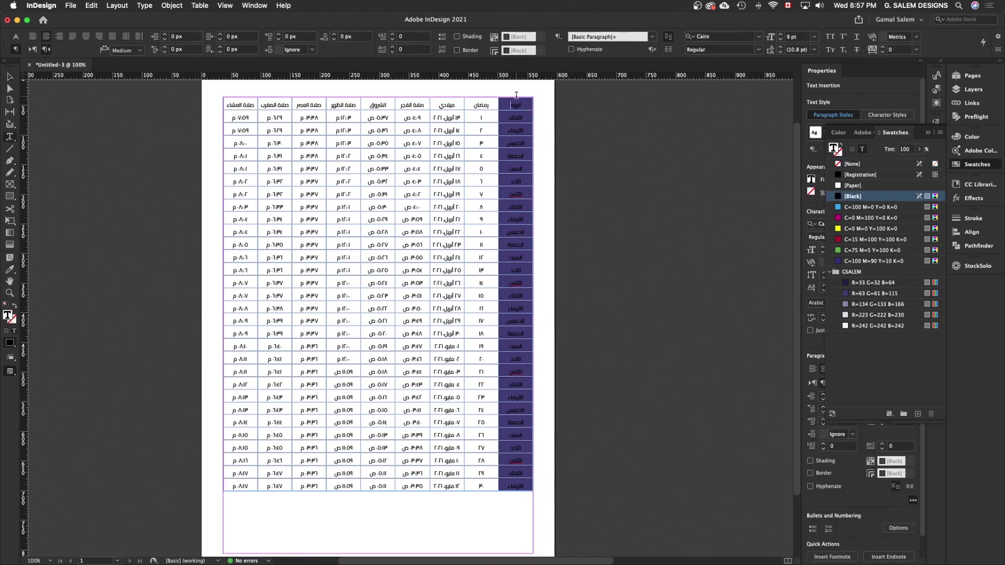
left_click(517, 93)
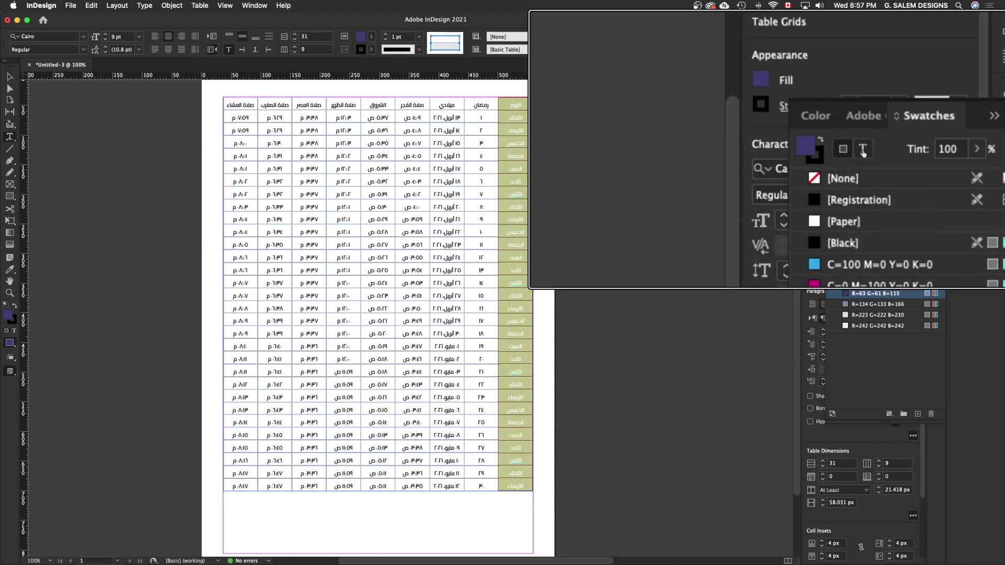
left_click(864, 152)
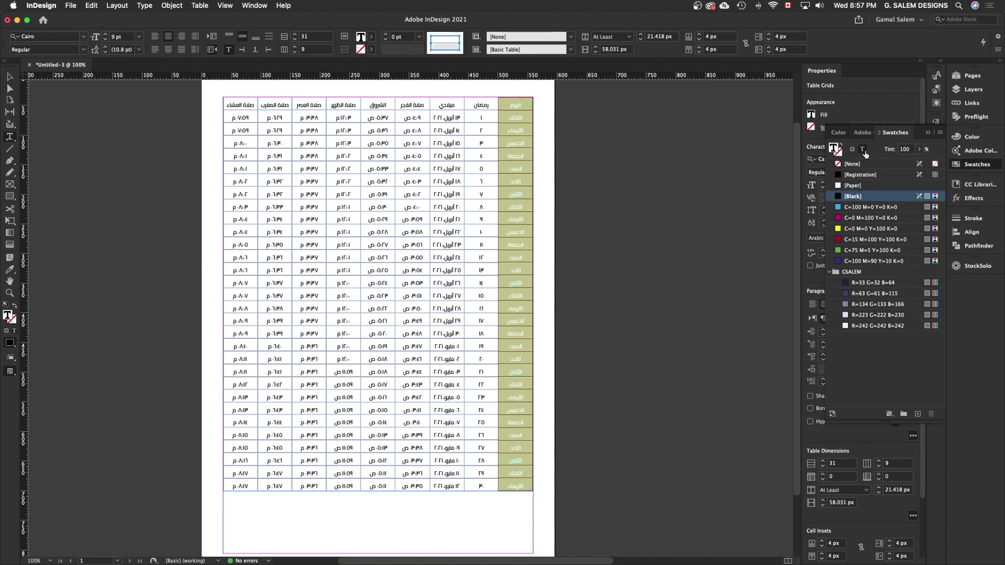
left_click(838, 186)
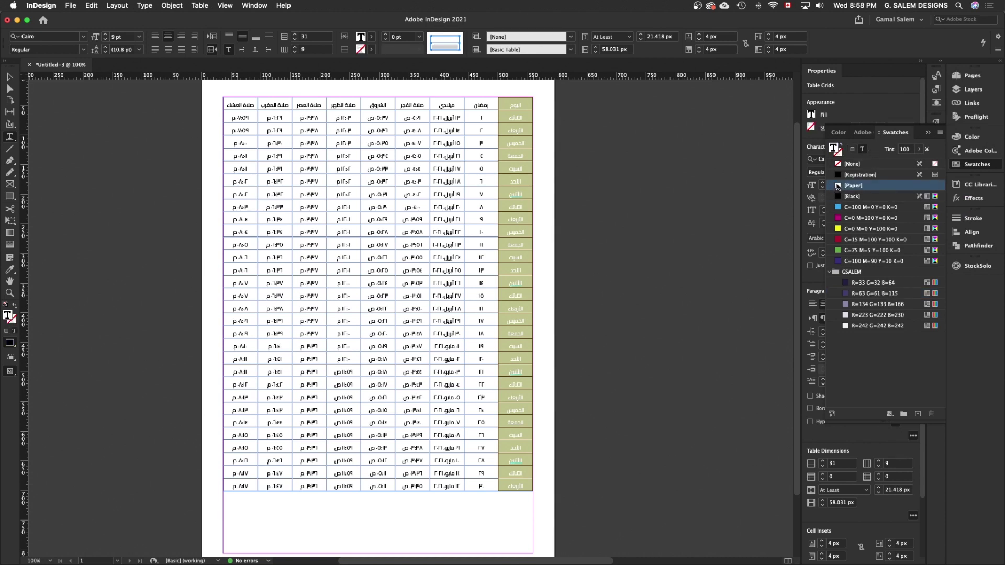
left_click(852, 150)
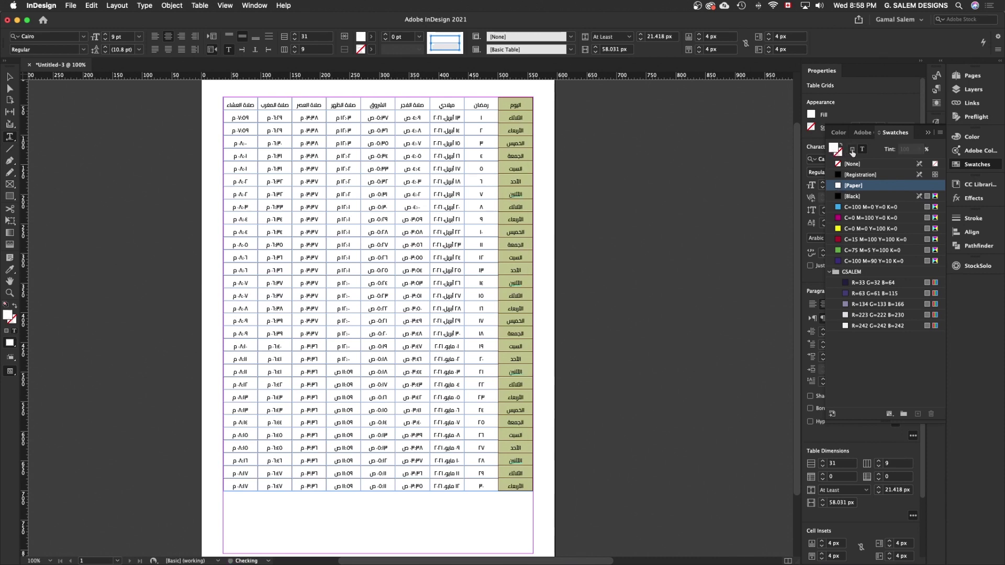
left_click(852, 150)
left_click(841, 155)
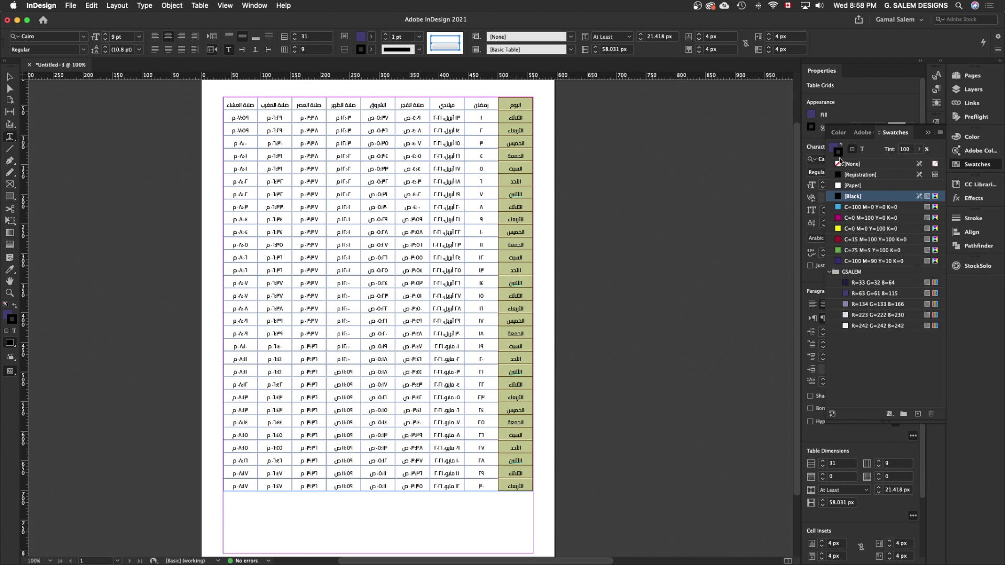
left_click(838, 164)
Deselect the table and view the page in Preview mode, zoomed out to the top.
key("Escape")
left_click(637, 176)
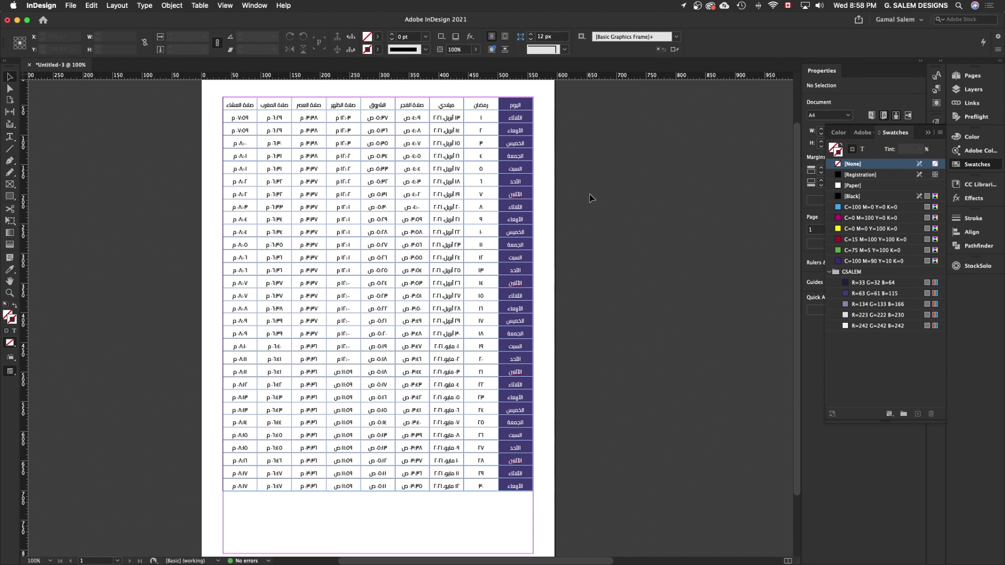
key("w")
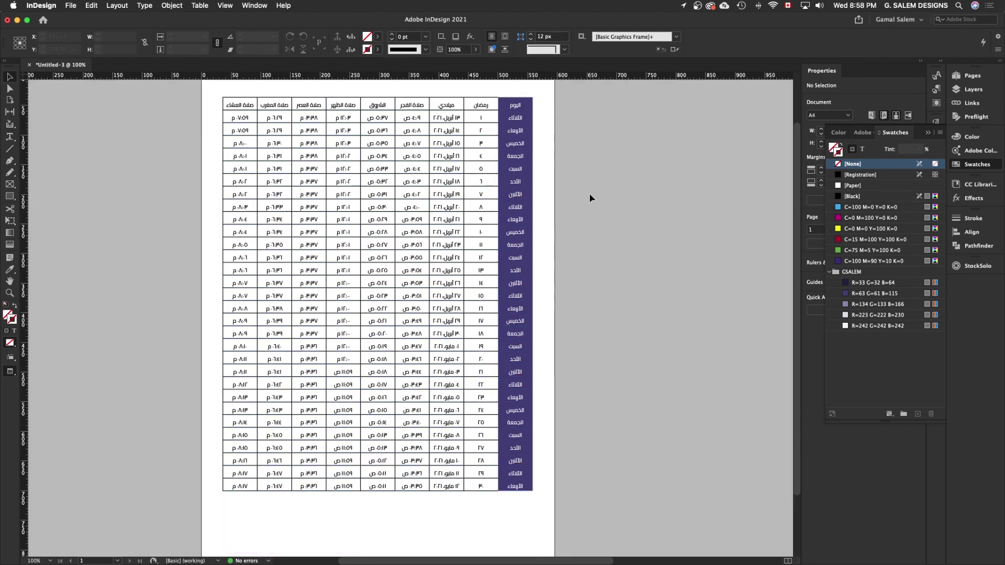
scroll(514, 110, "up", 2)
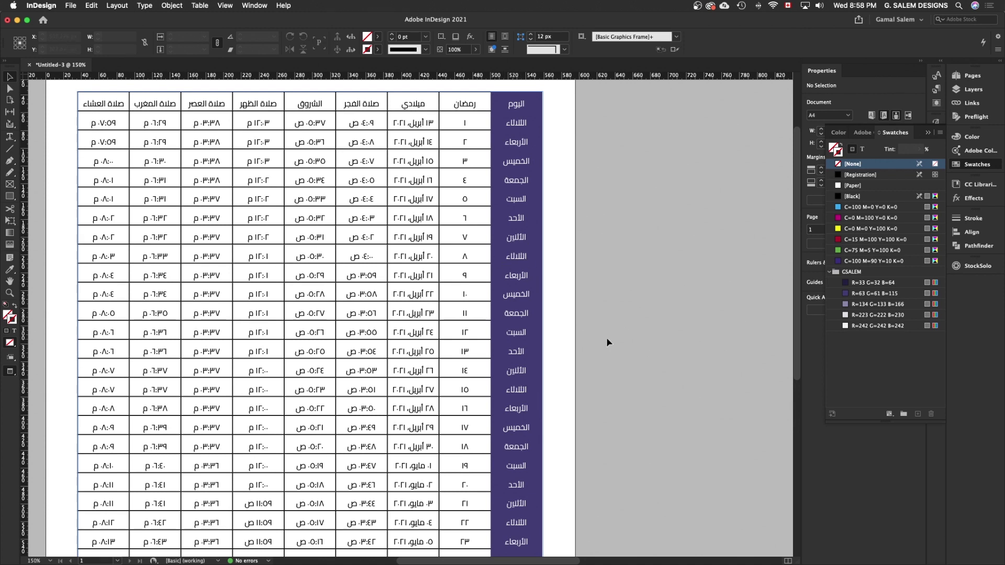
key("super+minus")
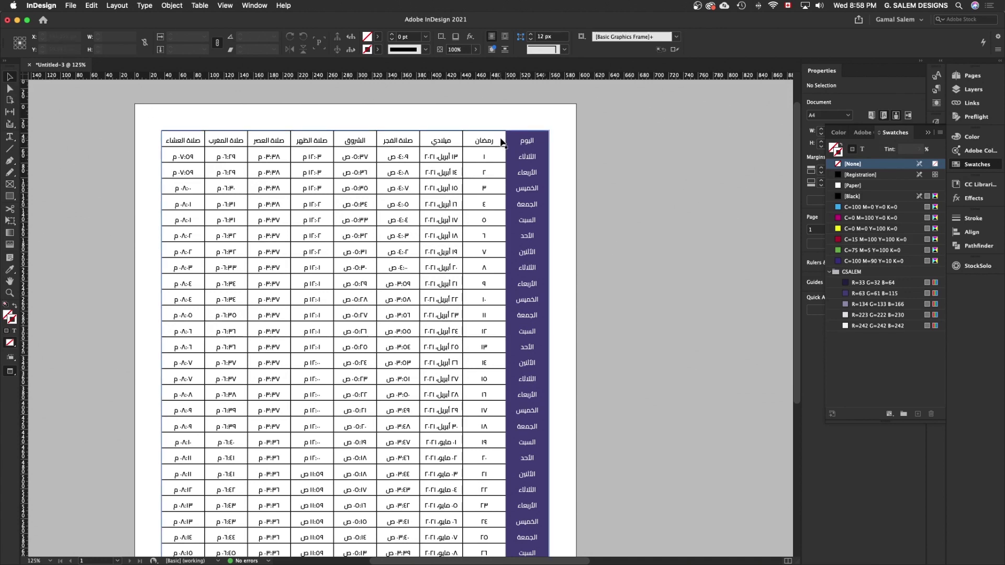
left_click(10, 137)
Fill the header row with dark purple R=63 G=61 B=115 and set its cell strokes to None.
left_click(535, 137)
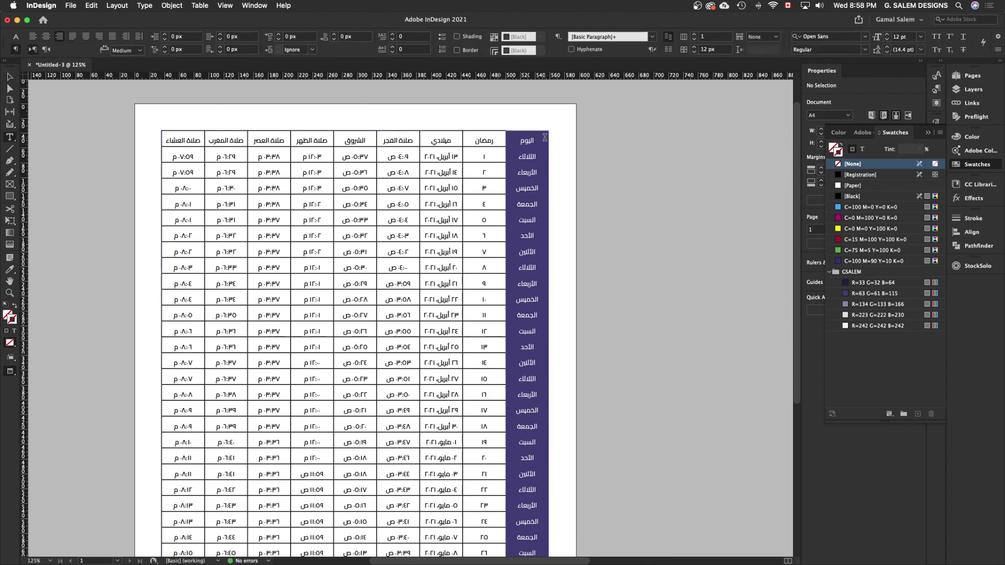
left_click(546, 138)
left_click(553, 139)
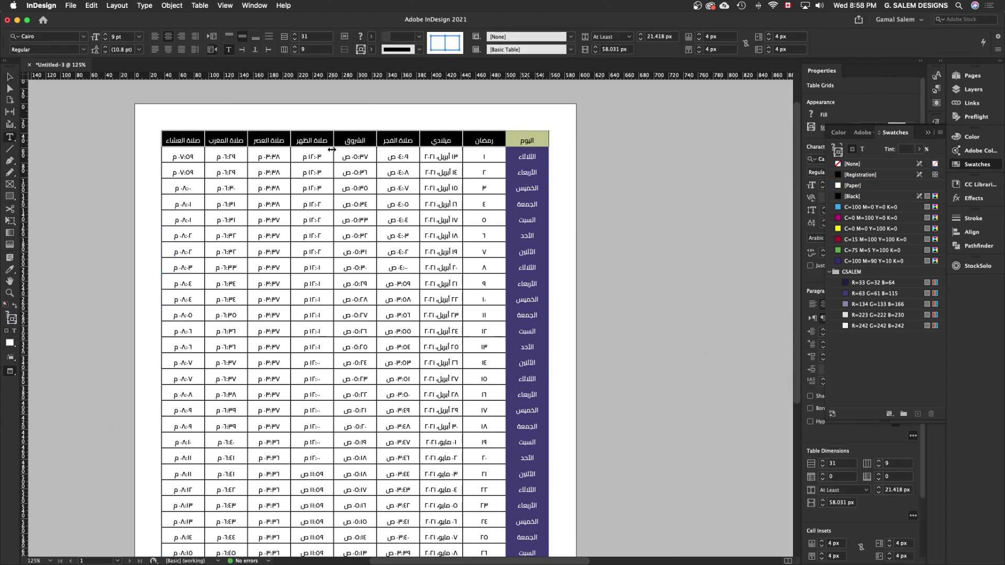
left_click(846, 295)
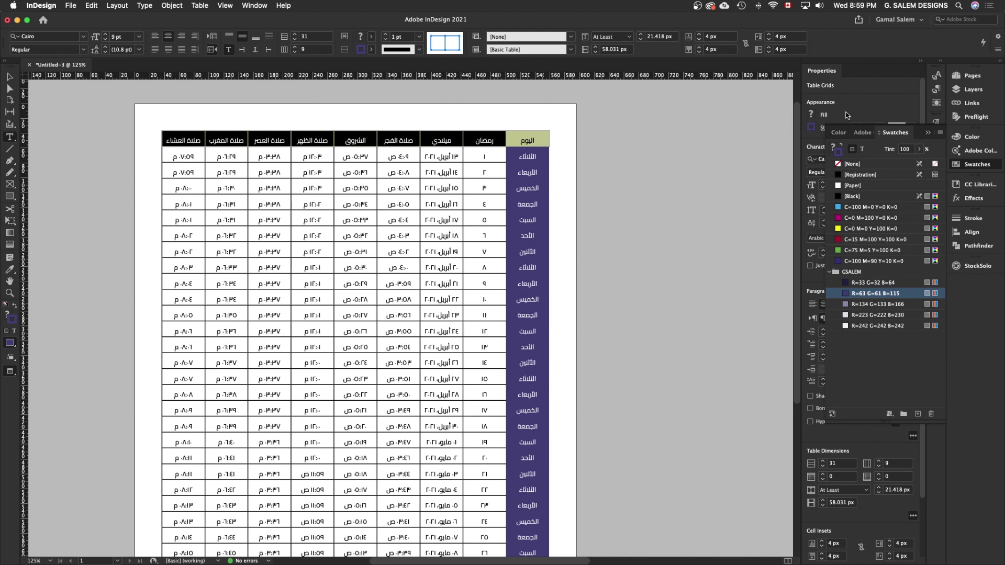
left_click(834, 148)
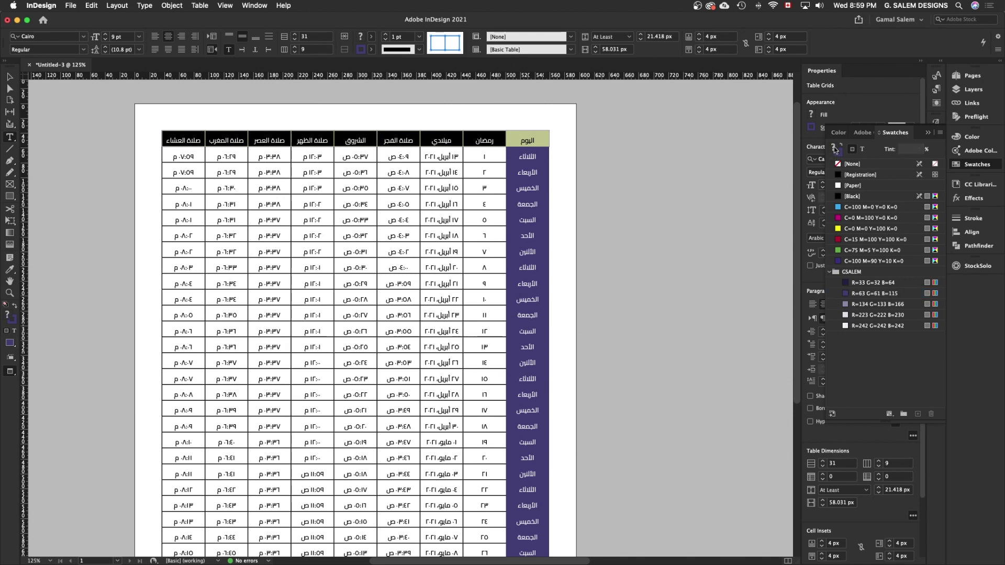
left_click(845, 297)
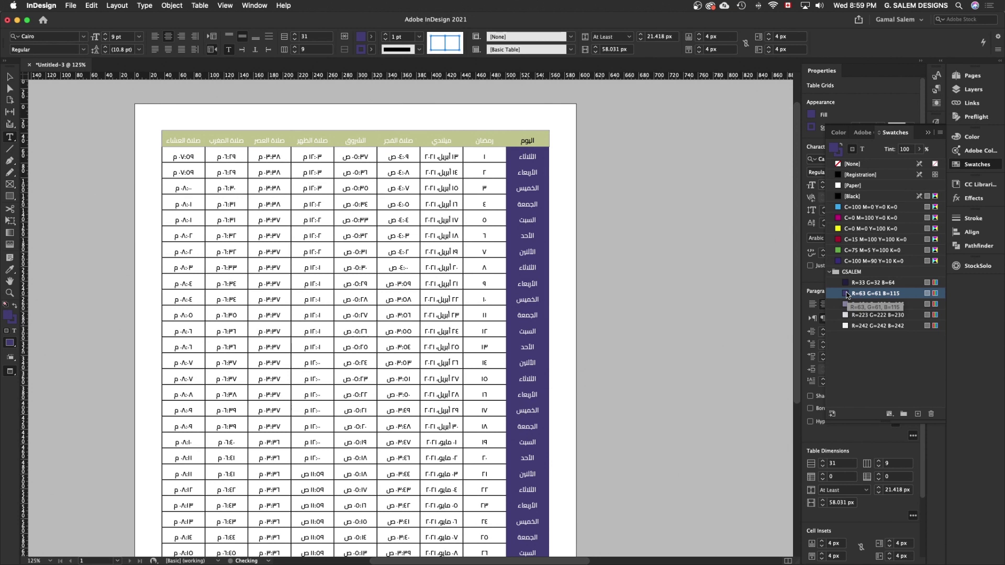
left_click(840, 165)
key("Escape")
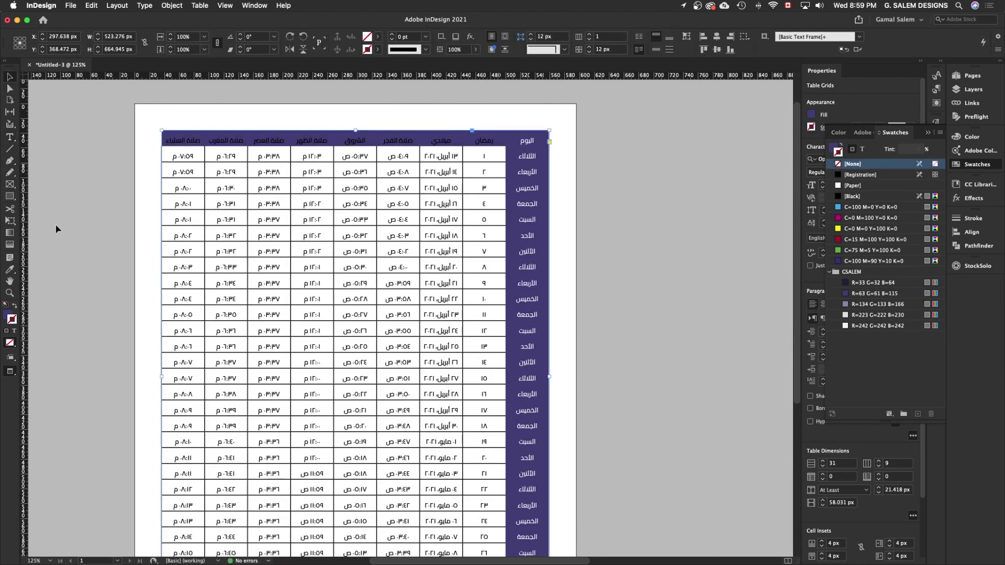
left_click(76, 214)
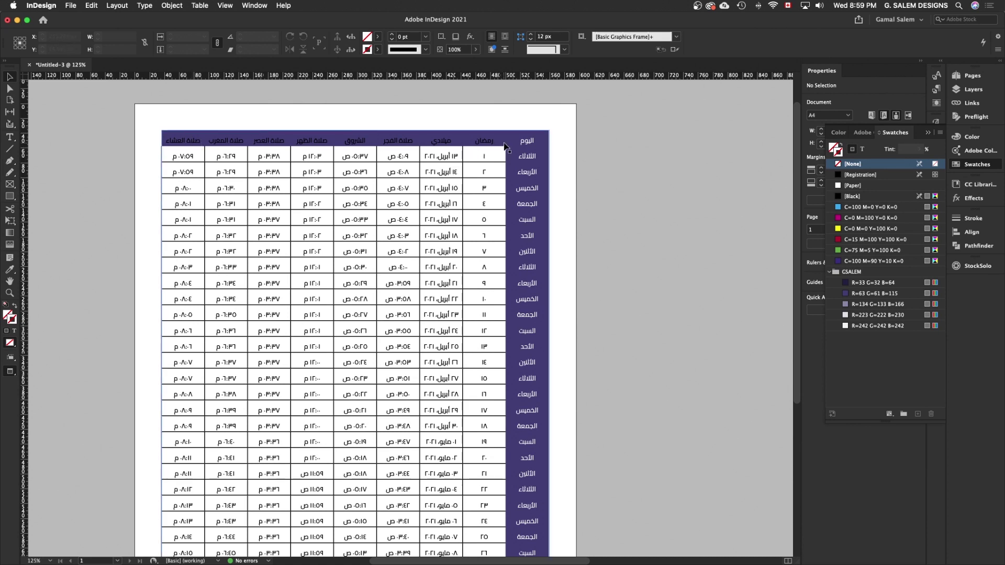
Make the header row's column titles white using the [Paper] swatch.
left_click(539, 147)
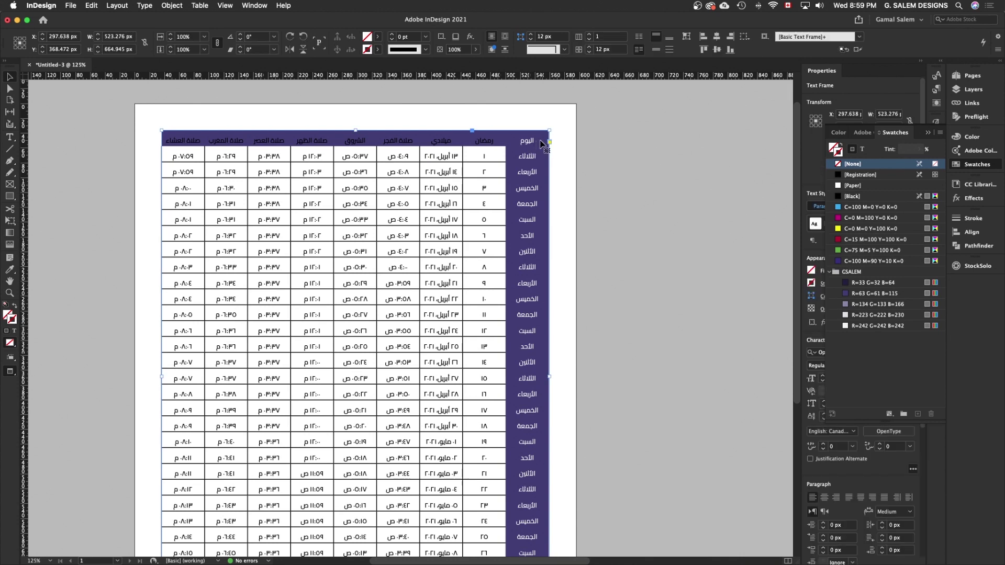
left_click(10, 137)
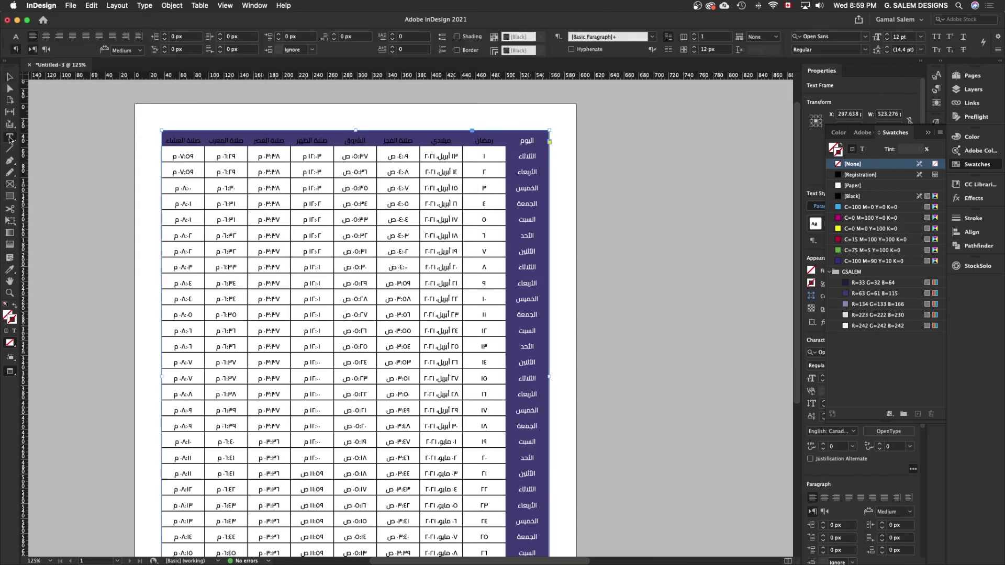
left_click(553, 138)
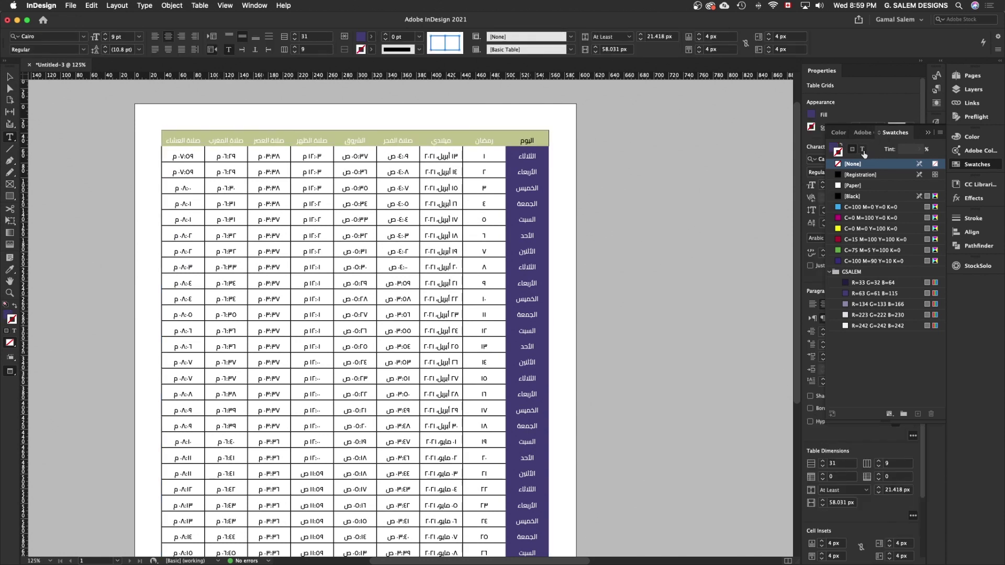
left_click(838, 186)
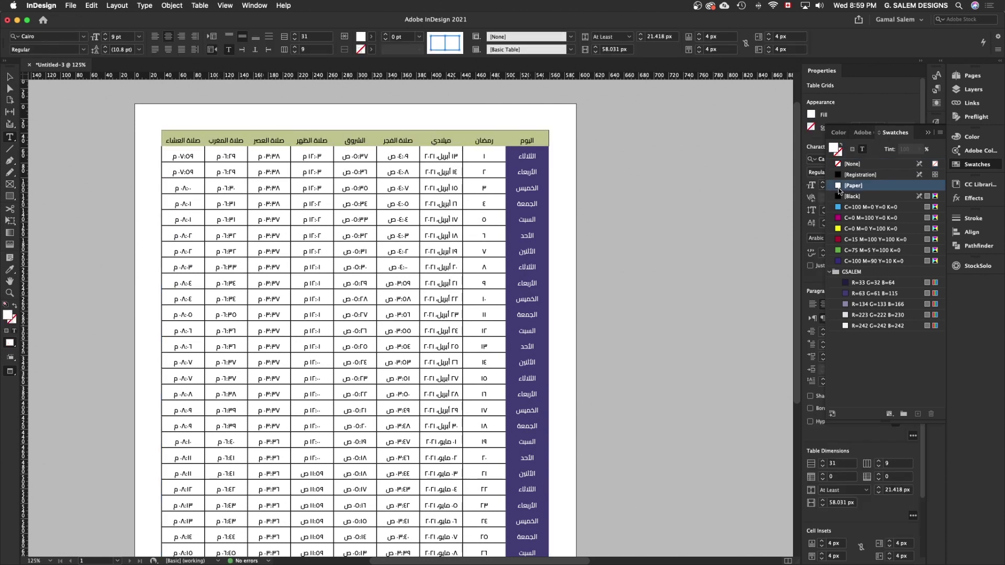
key("Escape")
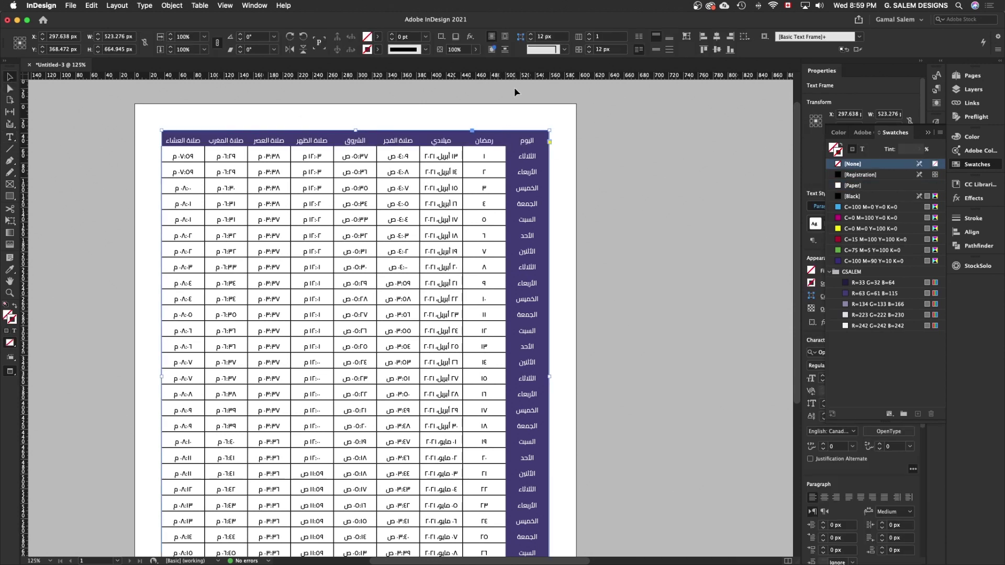
left_click(530, 124)
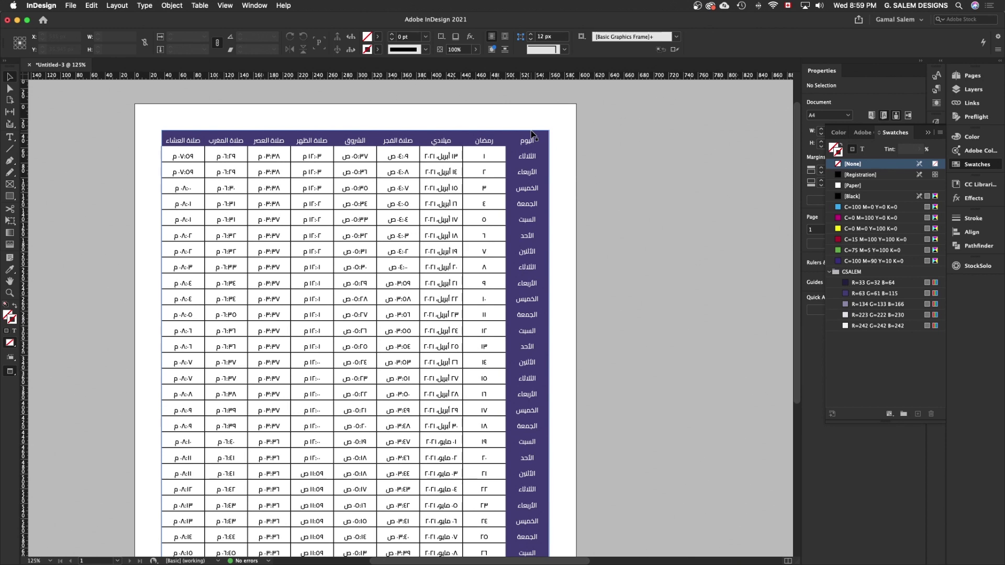
left_click(536, 127)
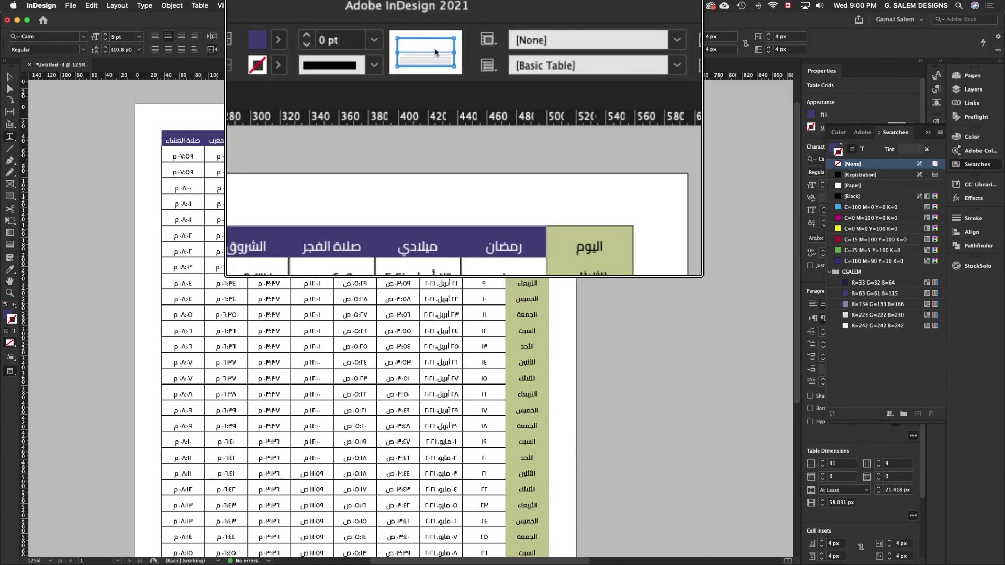
Give the selected cells' inner lines a solid 0.5 pt stroke.
left_click(974, 218)
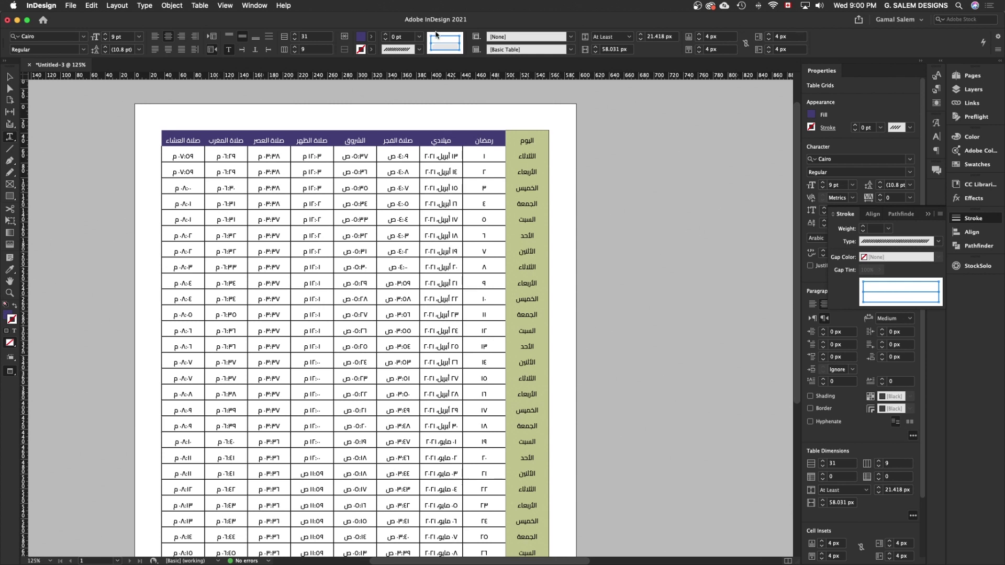
left_click(929, 215)
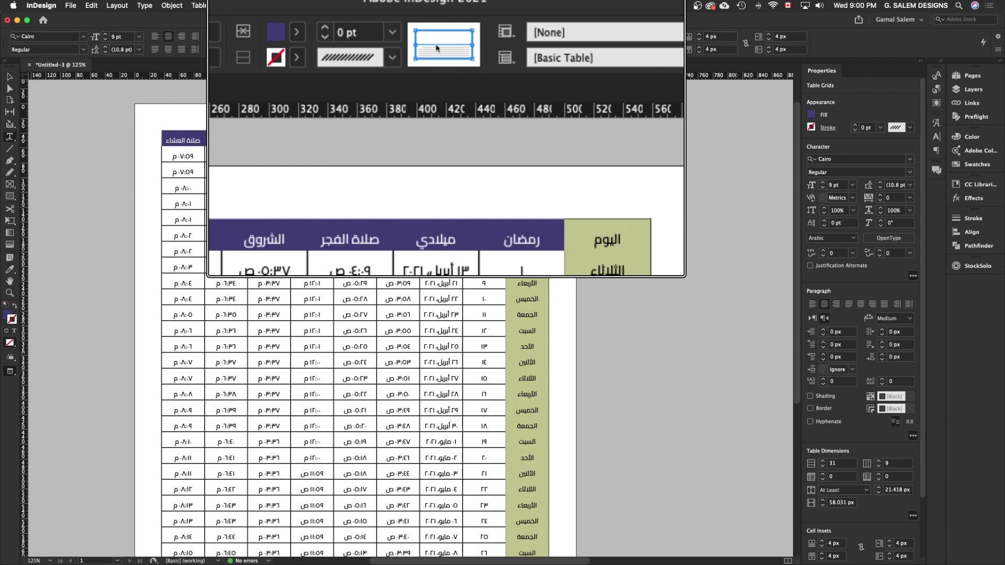
right_click(456, 38)
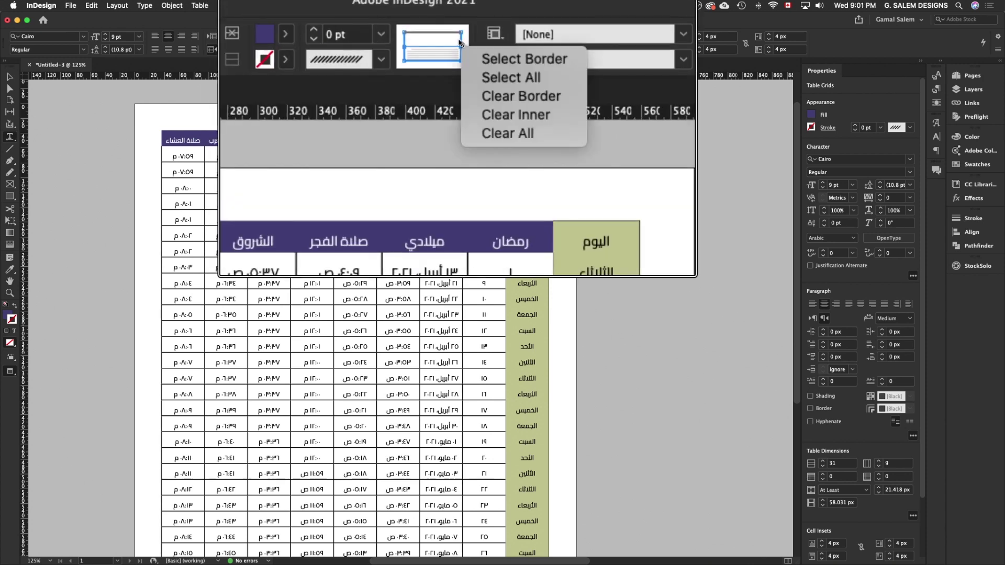
left_click(444, 43)
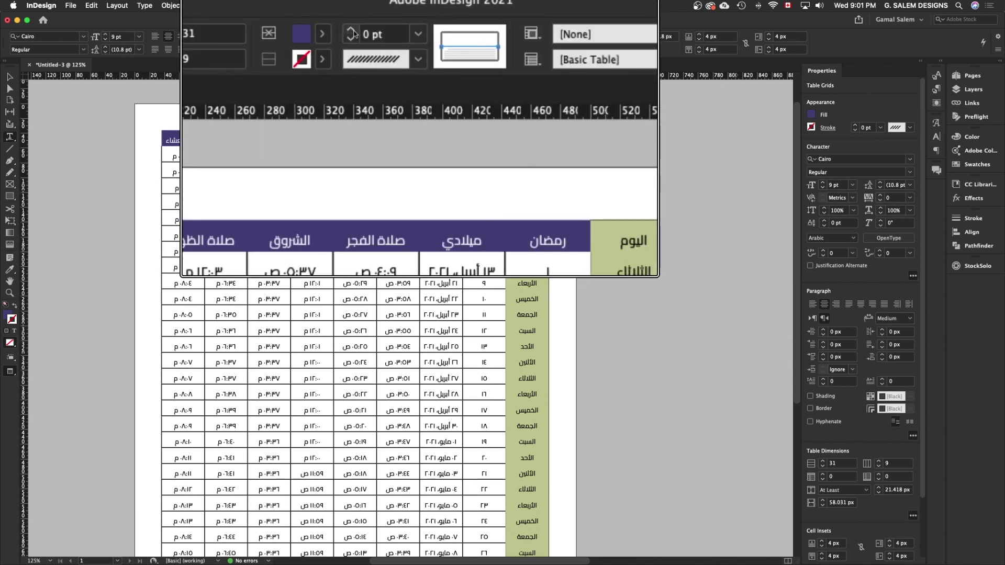
left_click(420, 37)
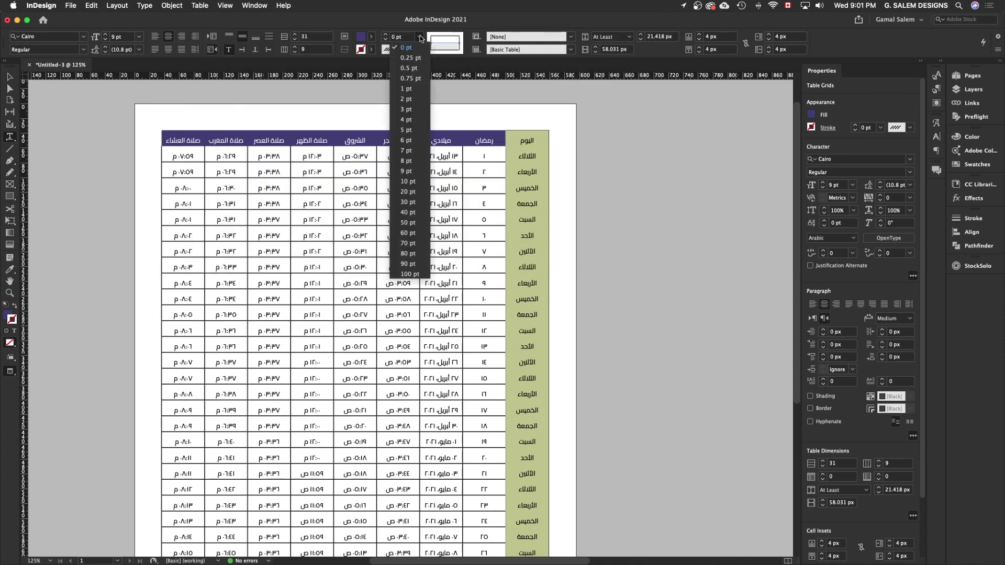
left_click(409, 68)
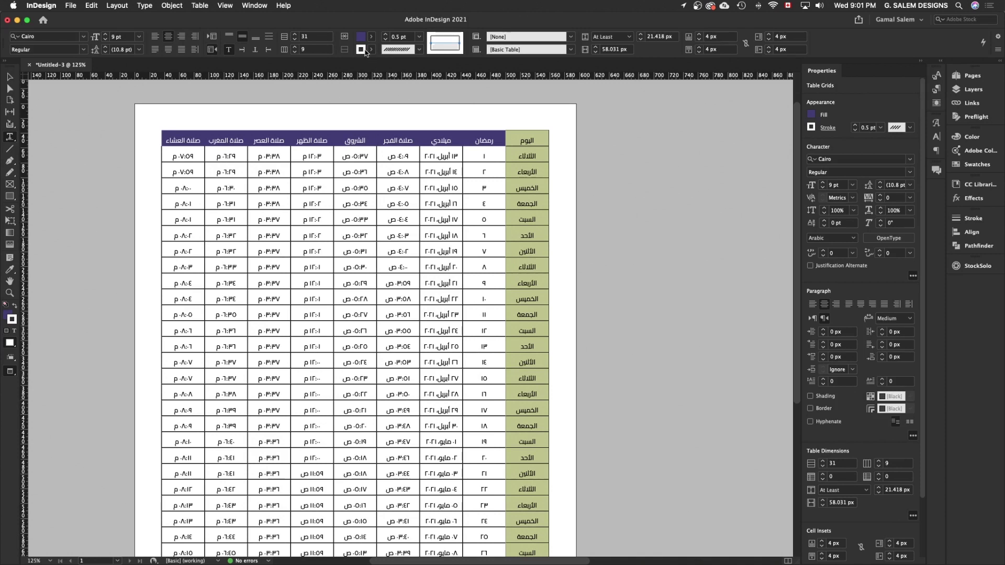
left_click(419, 49)
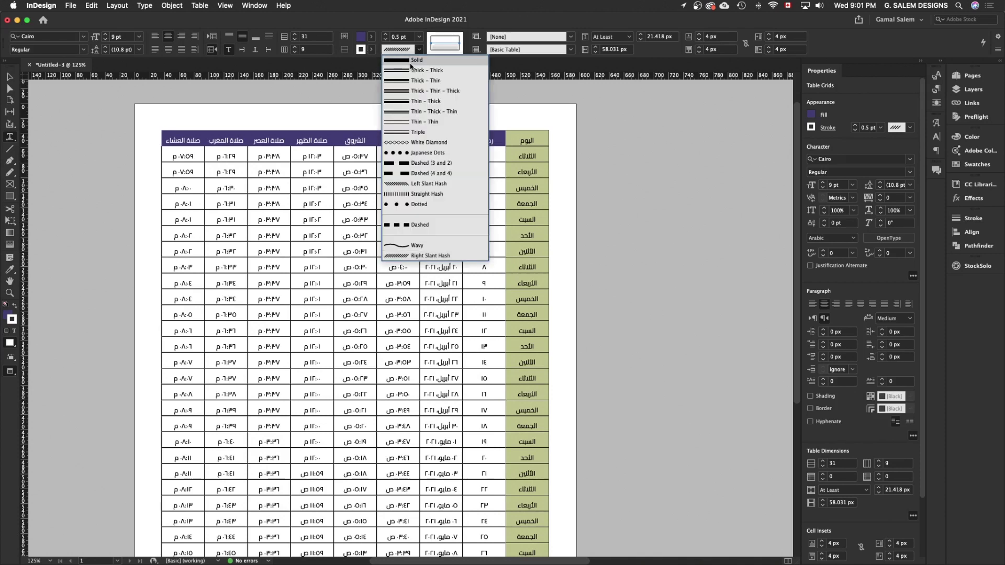
left_click(405, 61)
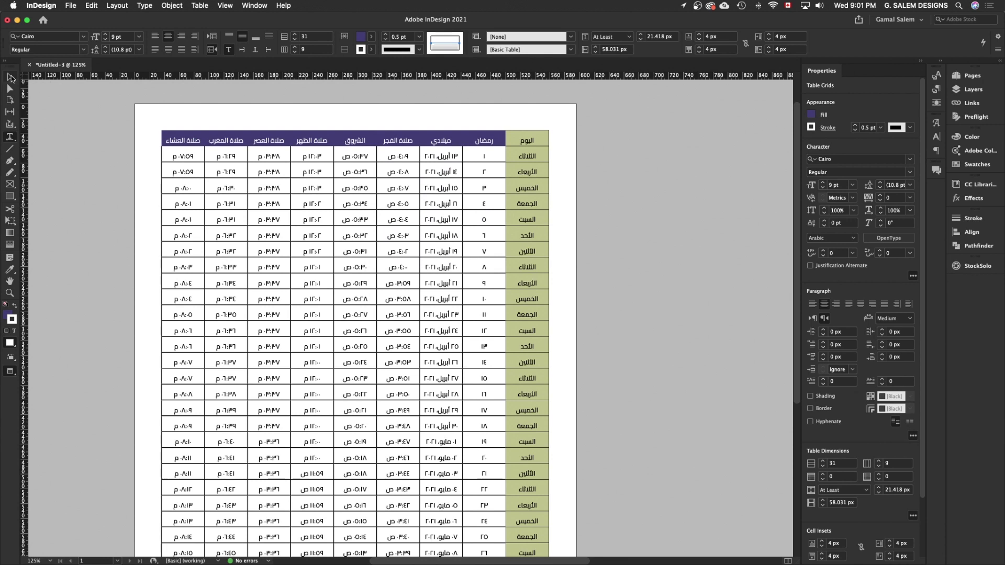
left_click(34, 106)
left_click(637, 186)
Set the header row's inner column dividers to 0.5 pt.
key("super+2")
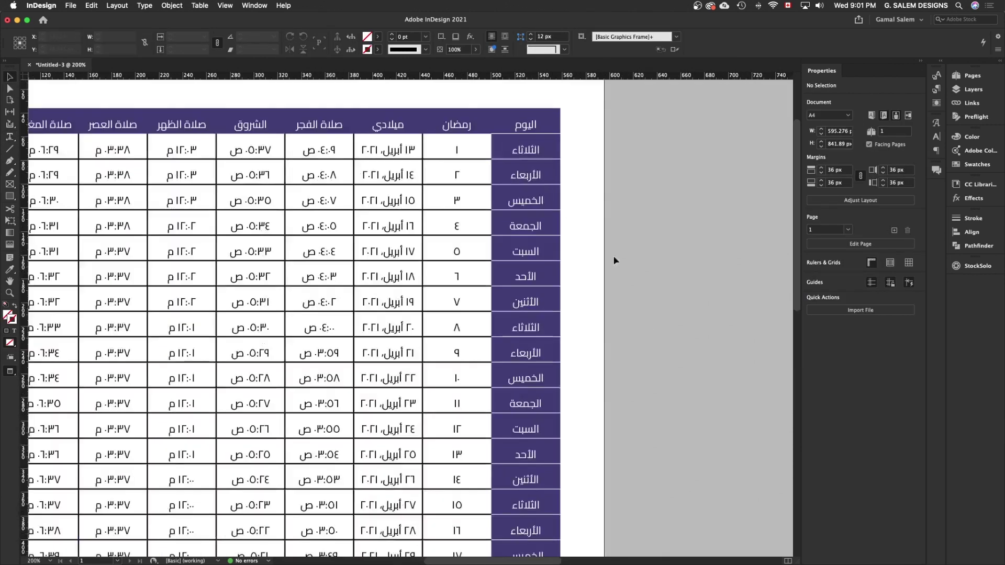
key("super+minus")
left_click(569, 158)
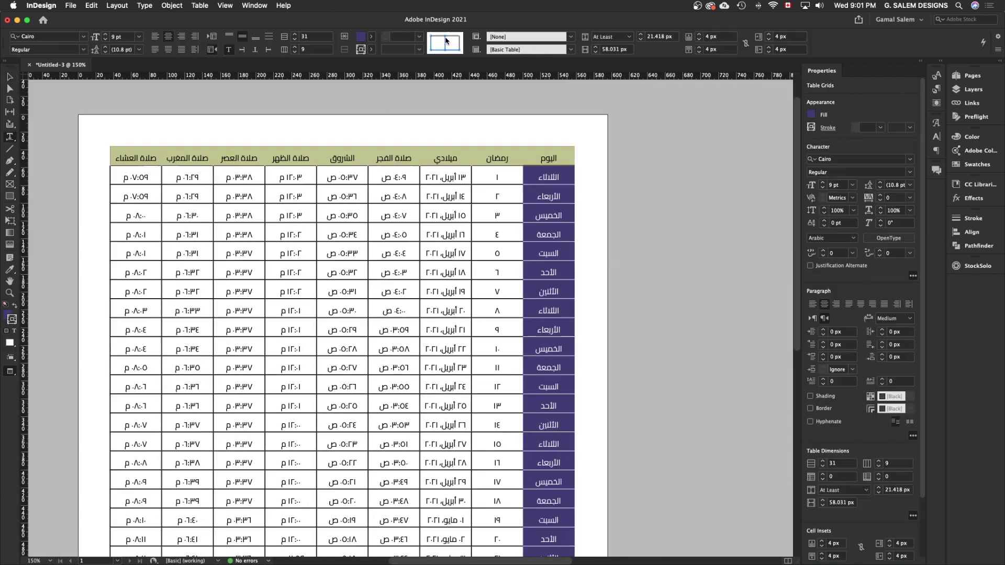
left_click(445, 48)
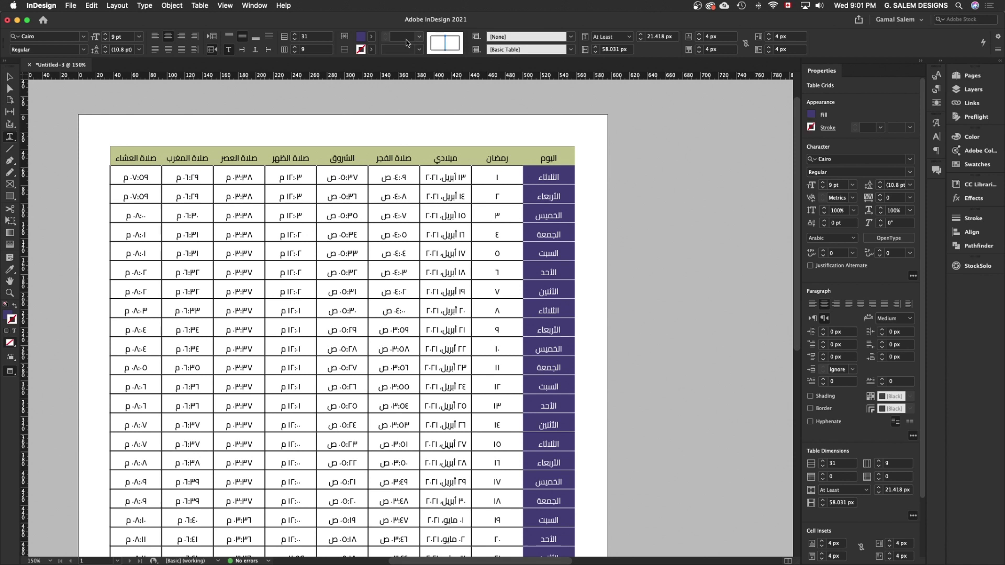
left_click(419, 39)
left_click(413, 68)
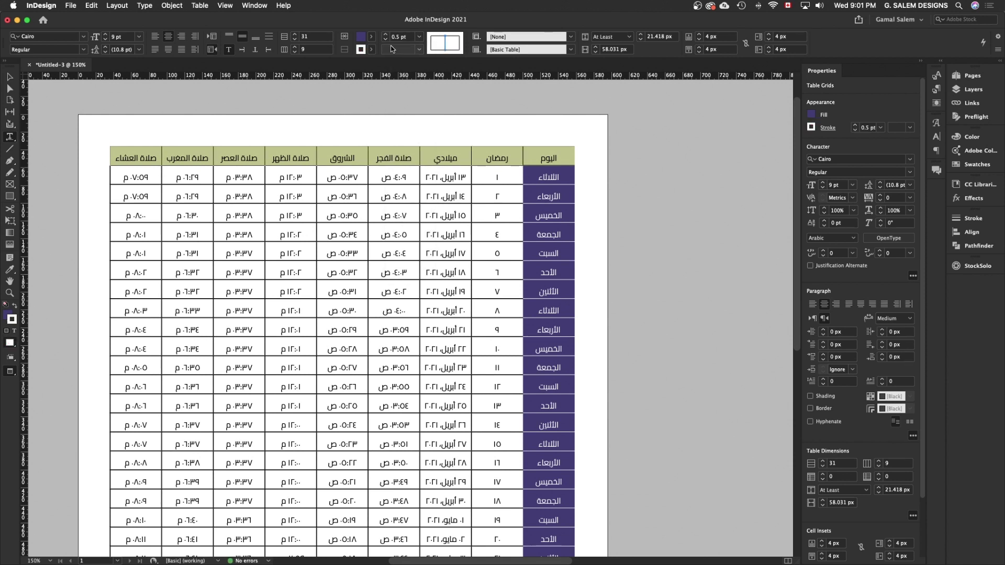
left_click(9, 77)
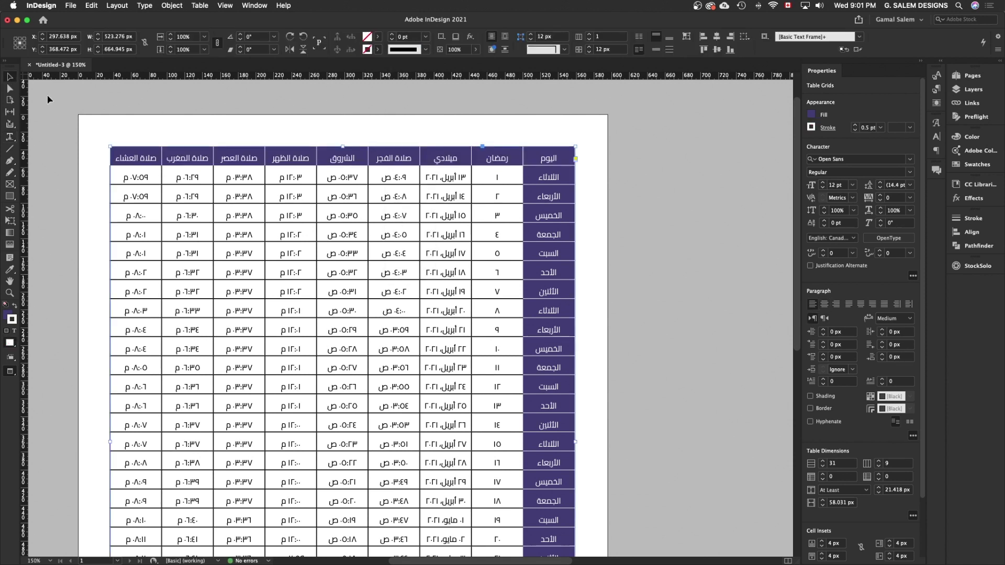
left_click(709, 218)
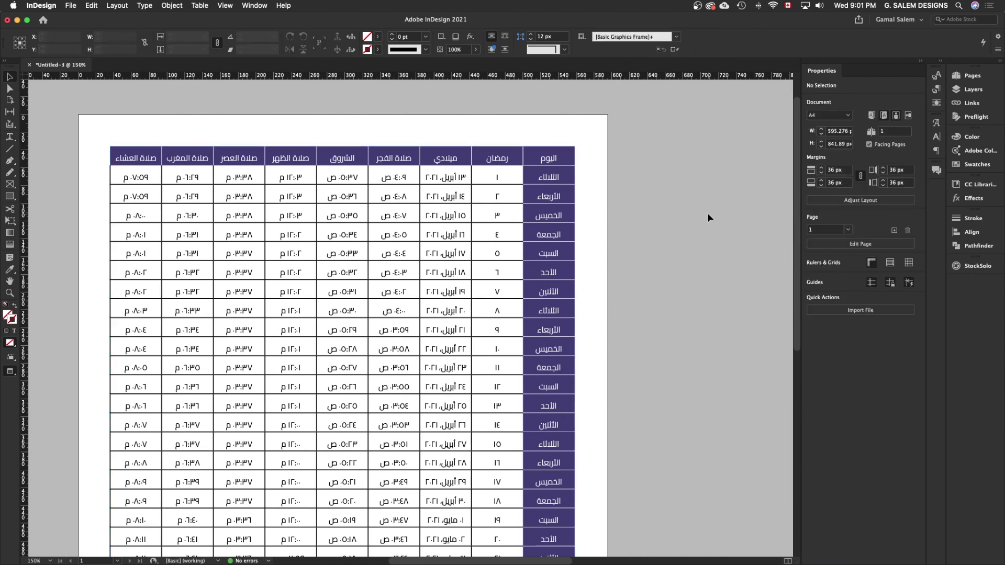
Fill the صلاة المغرب data cells with the light purple R=134 G=133 B=166 swatch.
scroll(301, 291, "down", 1)
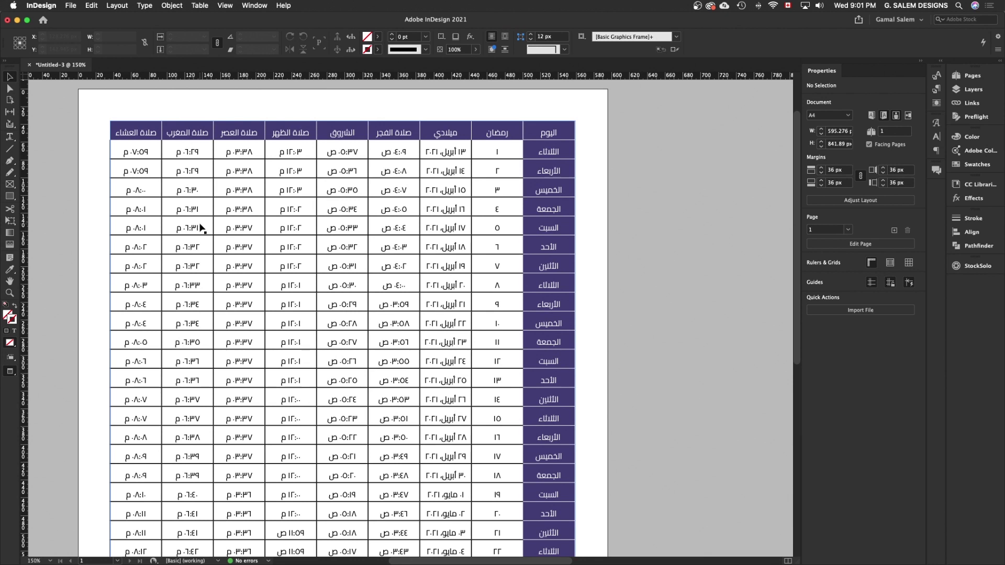
scroll(201, 227, "down", 1)
scroll(202, 228, "down", 1)
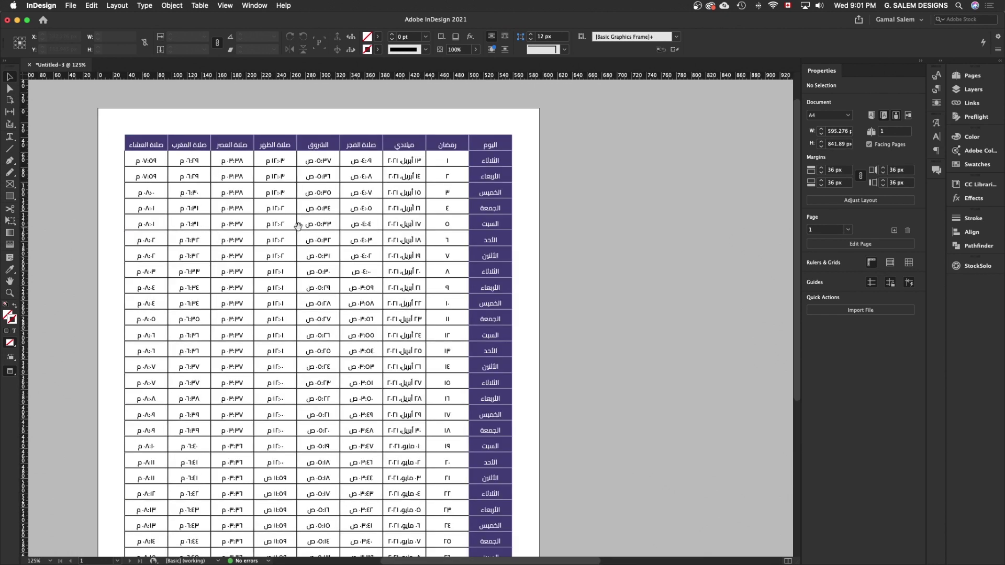
scroll(253, 227, "down", 1)
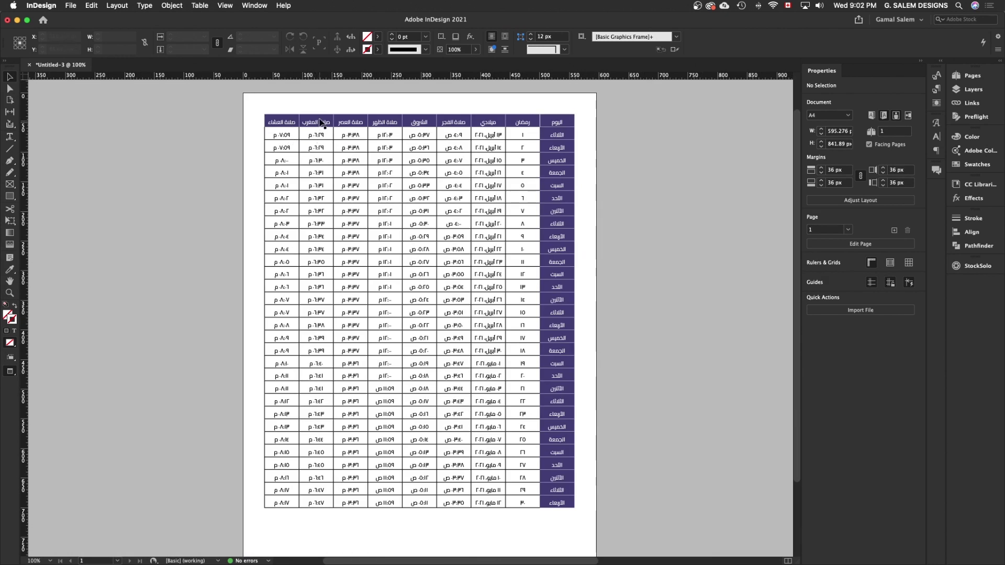
double_click(321, 124)
left_click(321, 110)
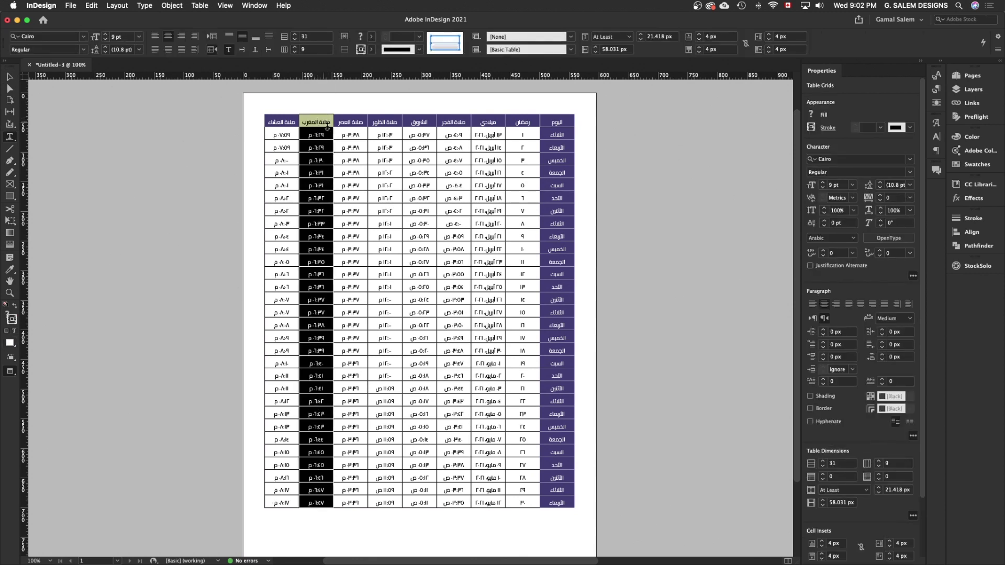
left_click(316, 136)
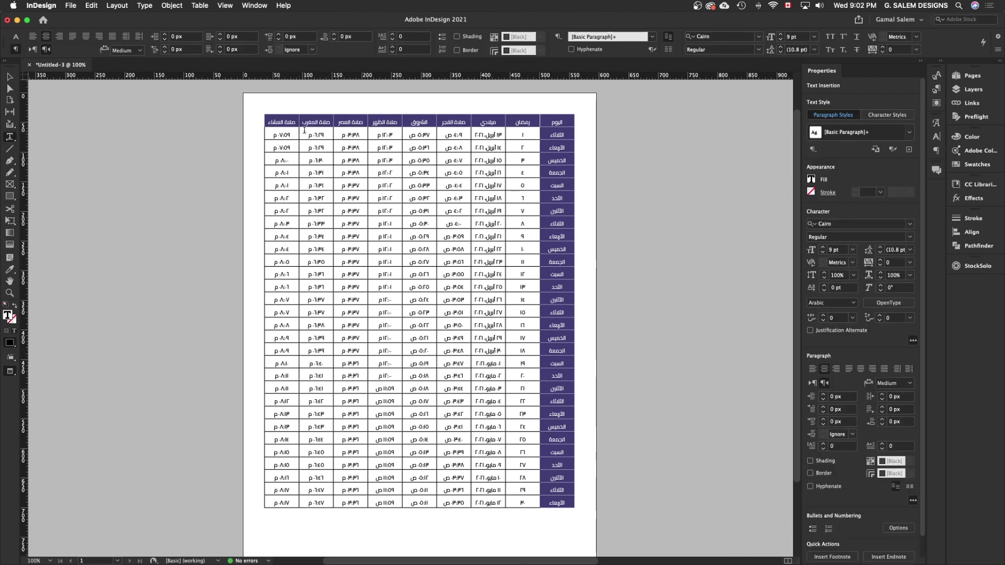
left_click_drag(313, 139, 330, 495)
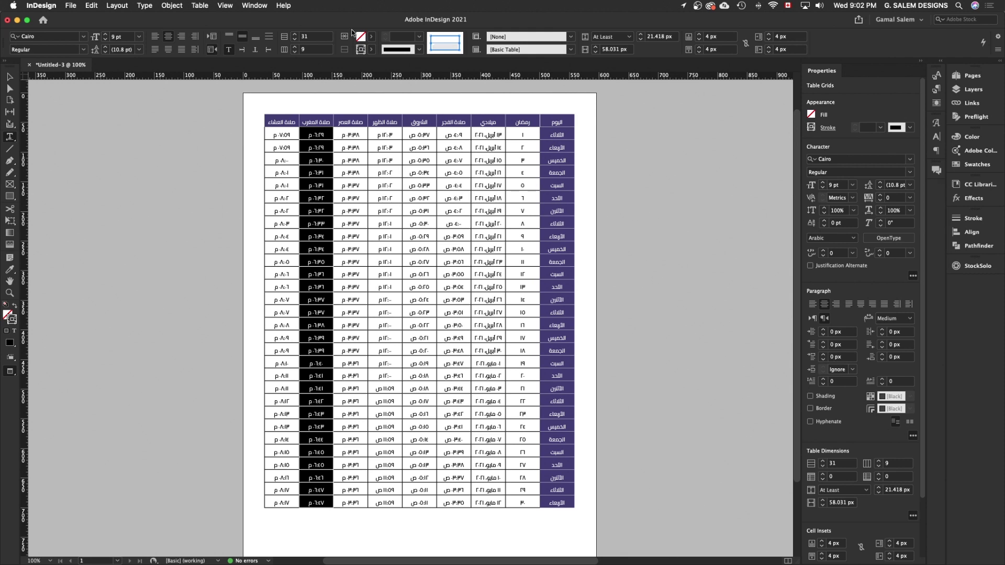
left_click(371, 37)
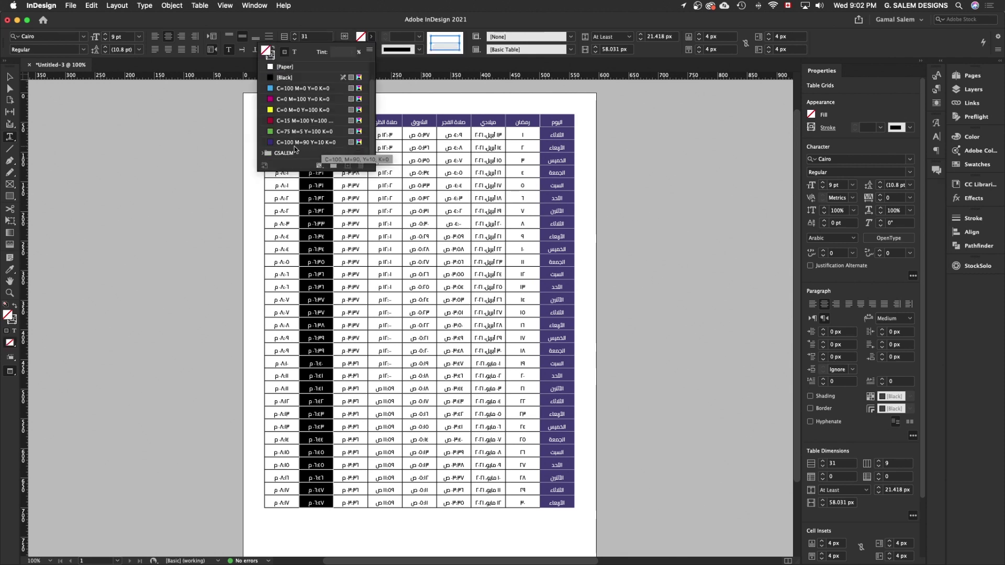
scroll(291, 125, "down", 5)
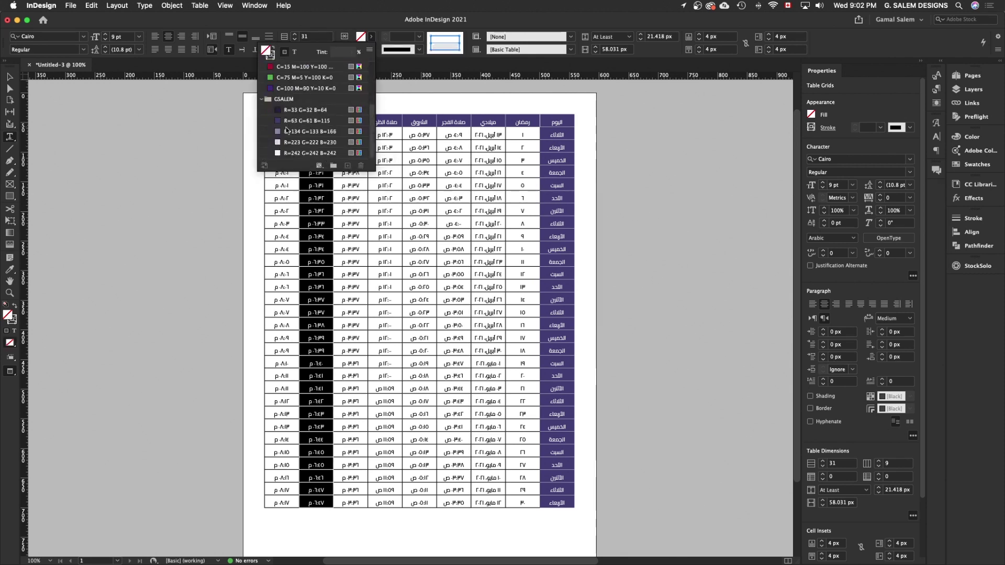
left_click(278, 132)
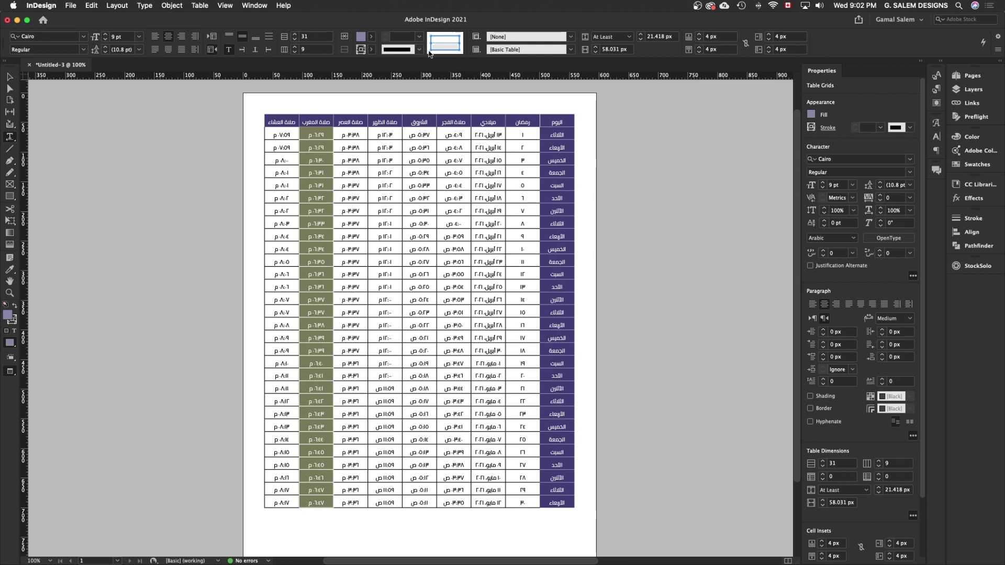
Give the Maghrib cells 0.5 pt white [Paper] borders on all sides.
left_click(454, 39)
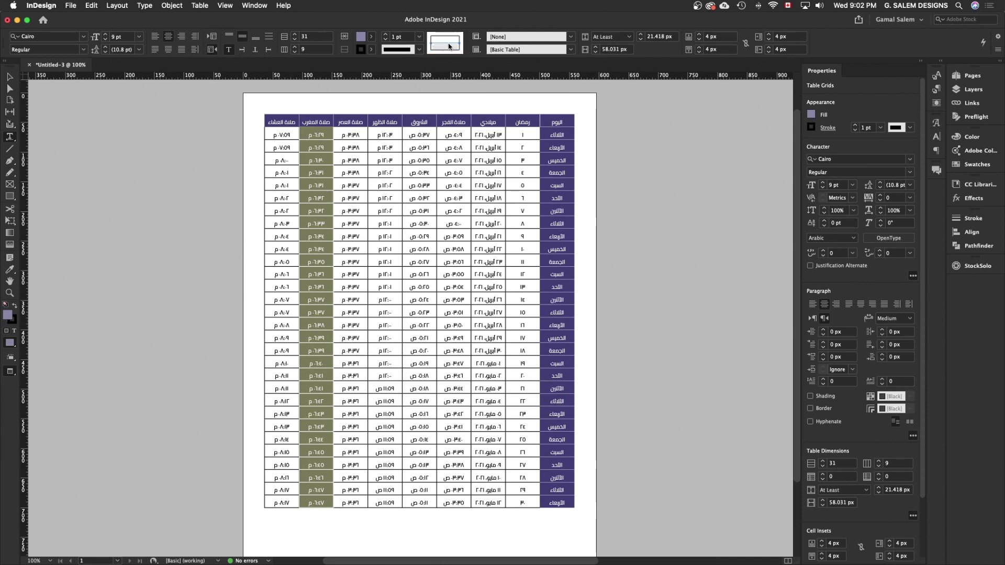
left_click(418, 36)
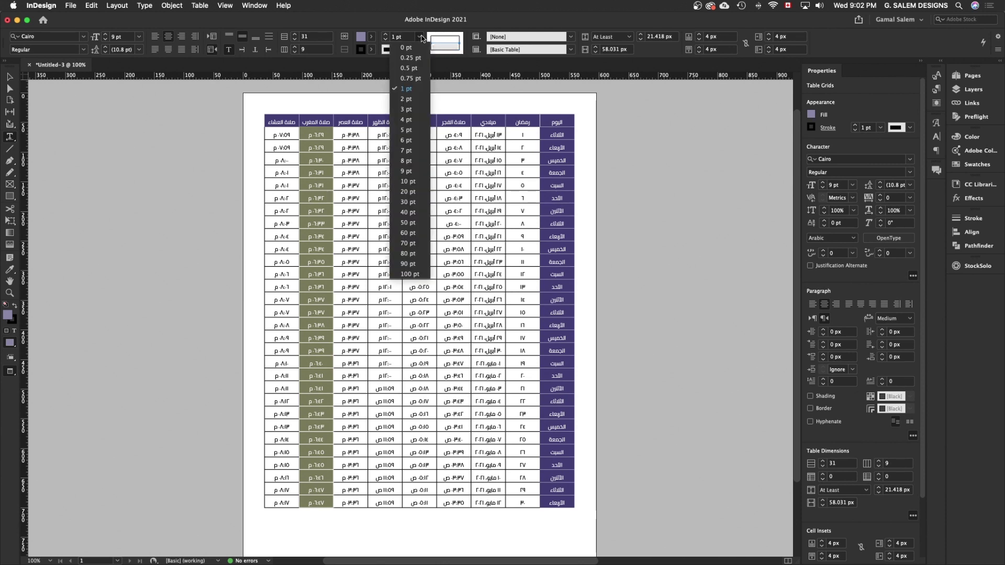
left_click(408, 68)
left_click(371, 49)
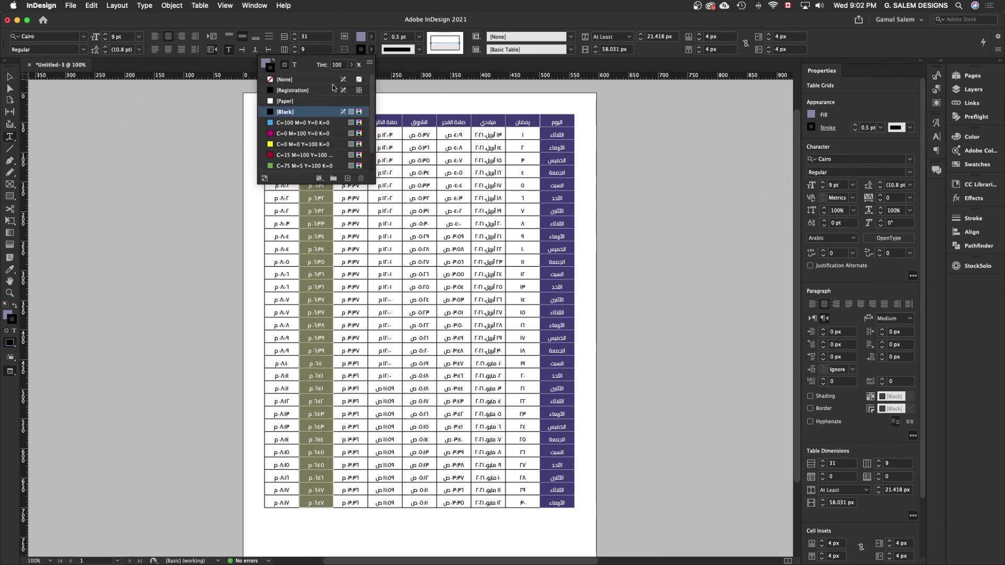
left_click(285, 101)
key("super+shift+a")
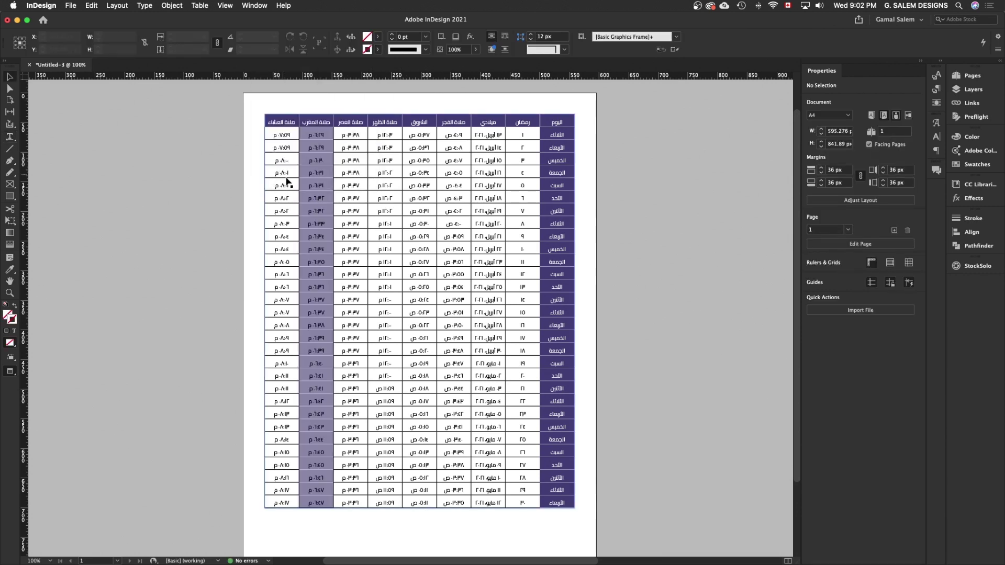
scroll(291, 181, "up", 2)
scroll(330, 203, "up", 2)
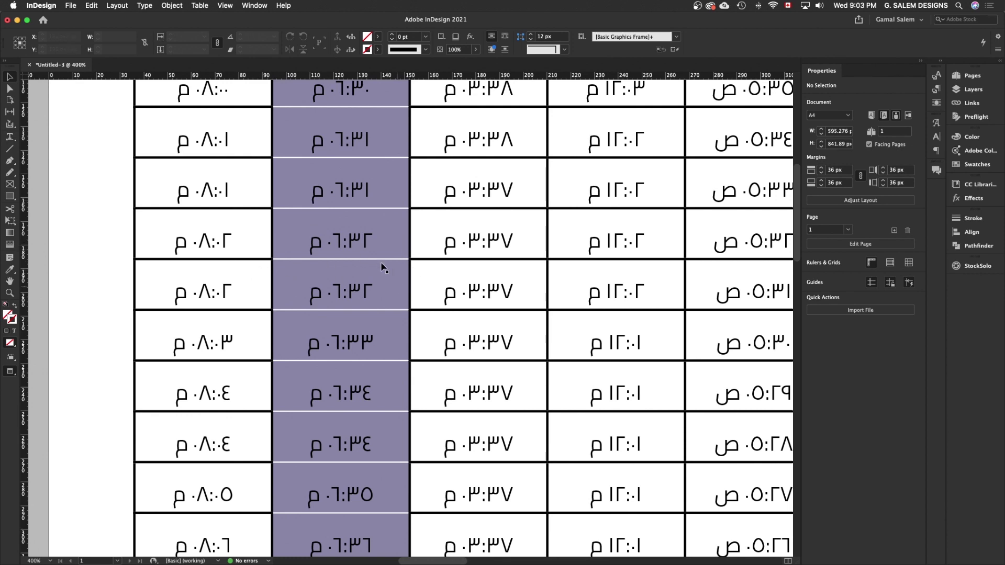
scroll(376, 347, "down", 2)
scroll(375, 344, "down", 1)
scroll(376, 344, "down", 2)
scroll(377, 345, "down", 4)
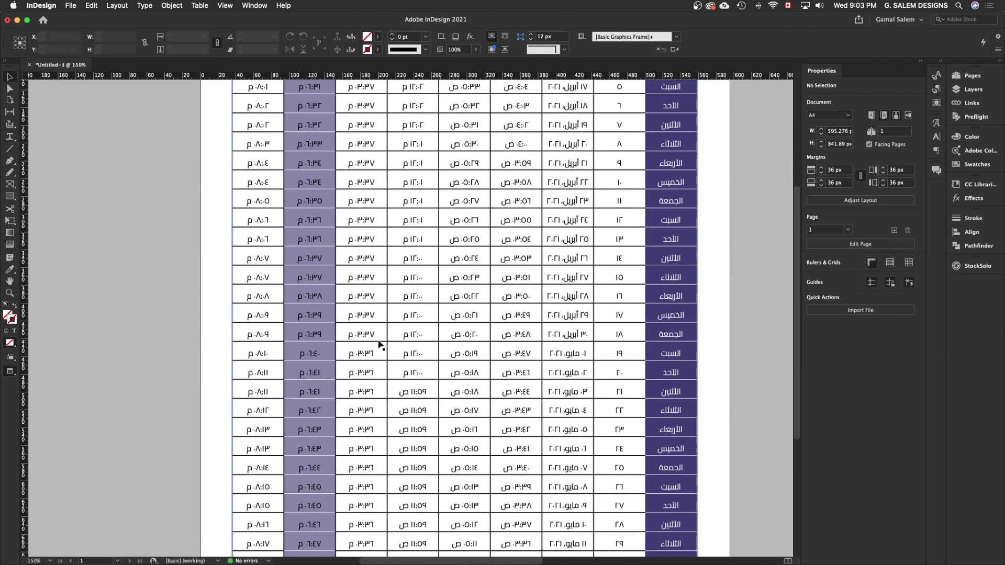
scroll(392, 335, "up", 4)
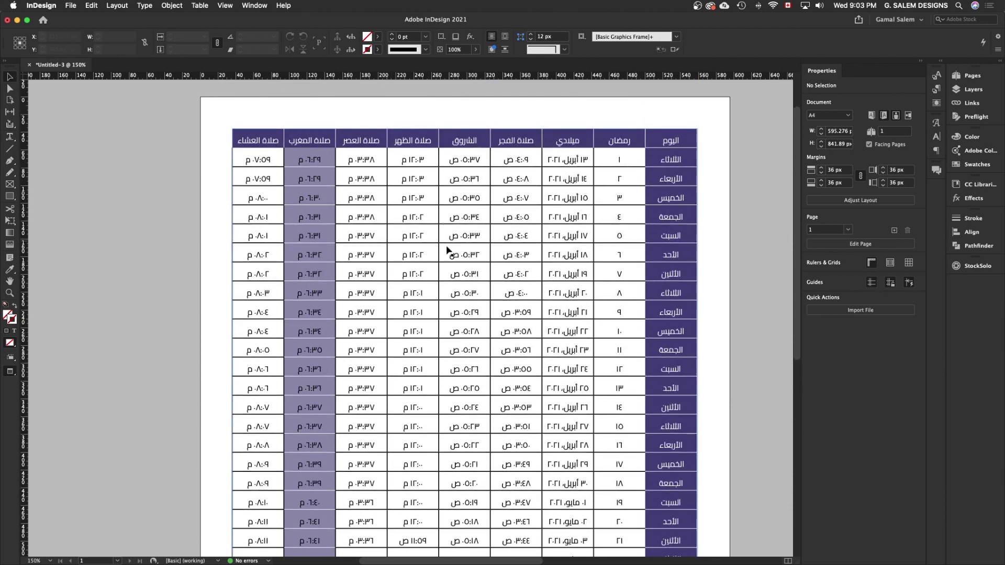
scroll(600, 279, "down", 2)
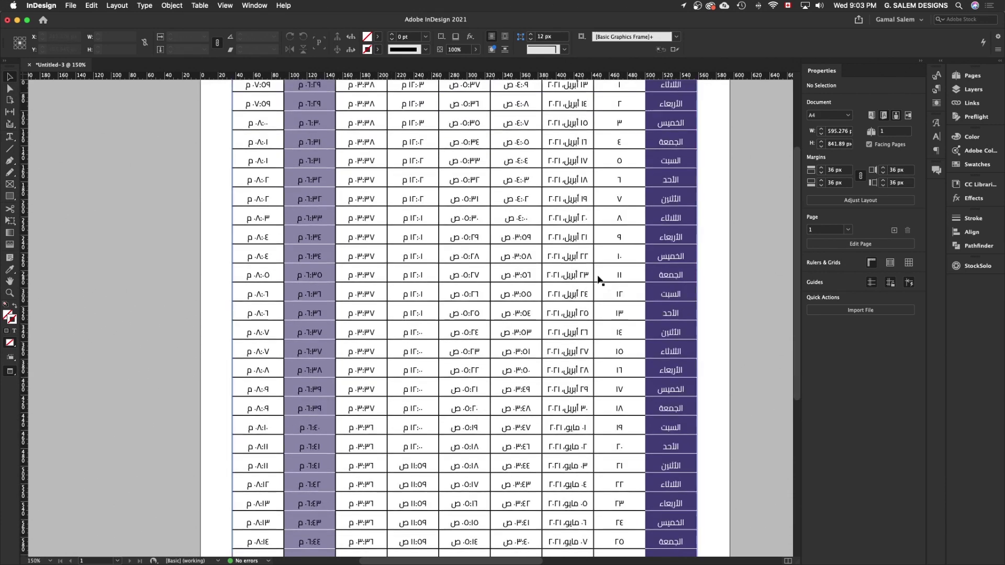
scroll(600, 279, "up", 3)
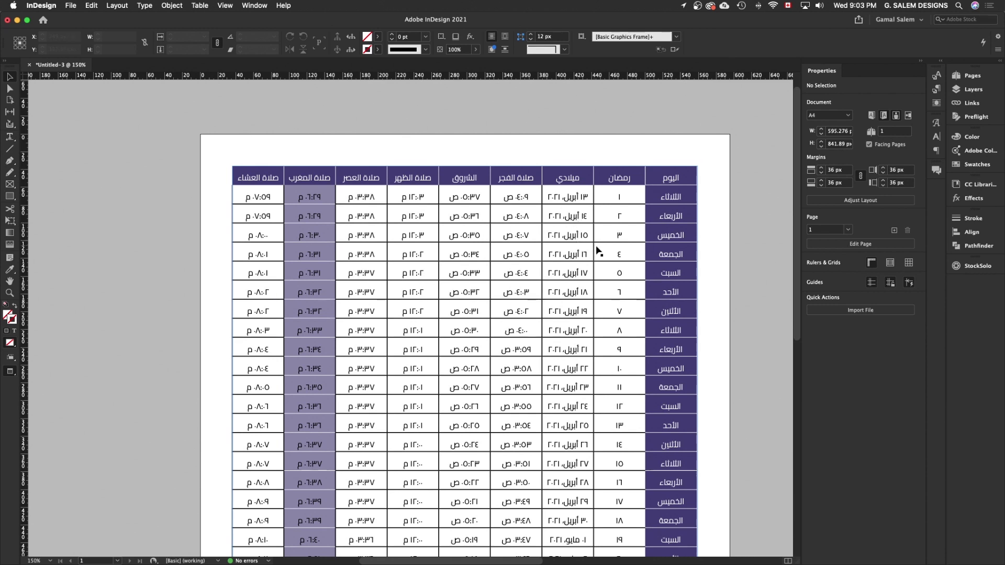
left_click(541, 225)
key("super+minus")
key("super+minus")
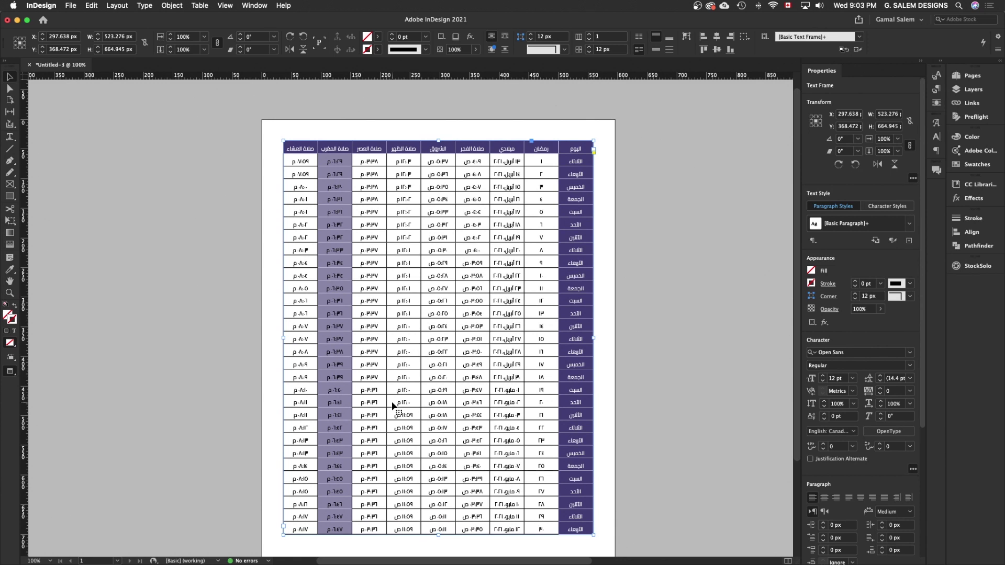
Give the رمضان through صلاة العصر column cells 0.5 pt black borders.
double_click(552, 157)
left_click(552, 157)
left_click_drag(553, 158, 376, 522)
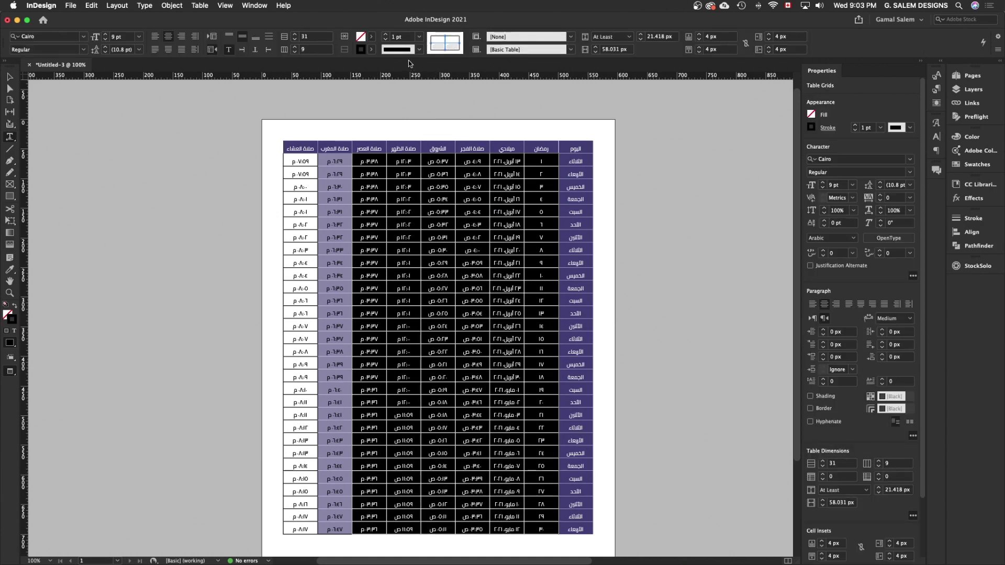
left_click(418, 36)
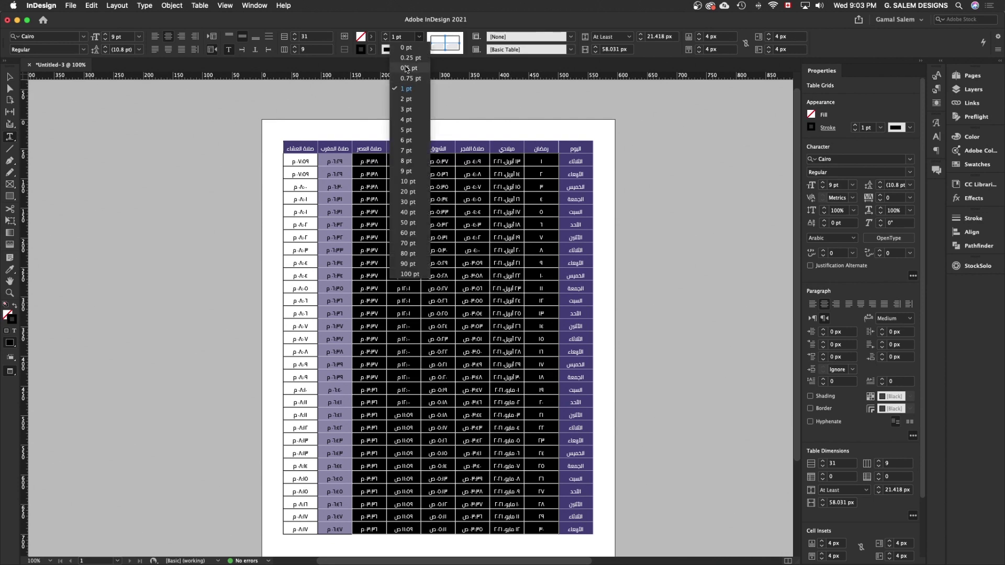
left_click(403, 63)
left_click(371, 49)
left_click(285, 101)
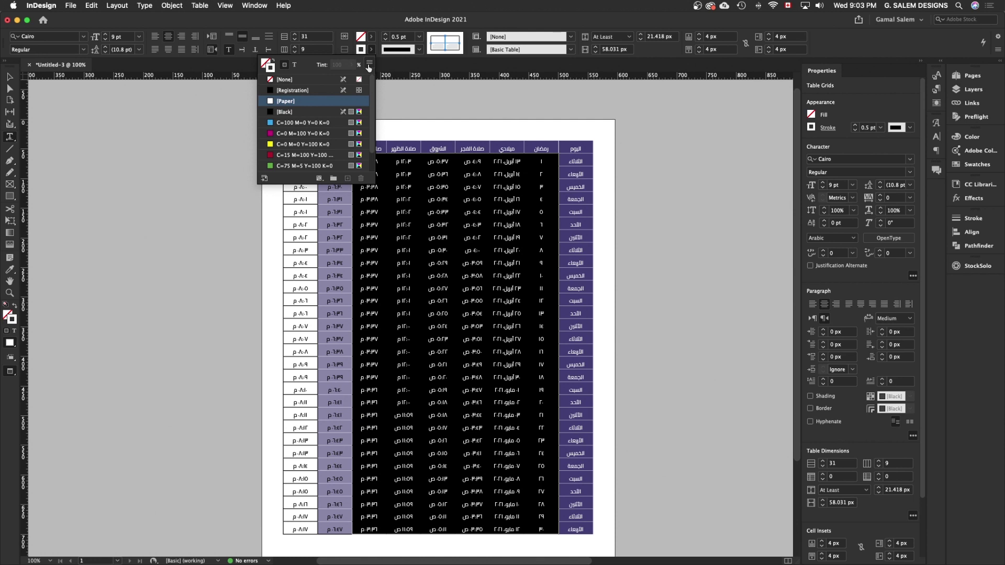
left_click(270, 113)
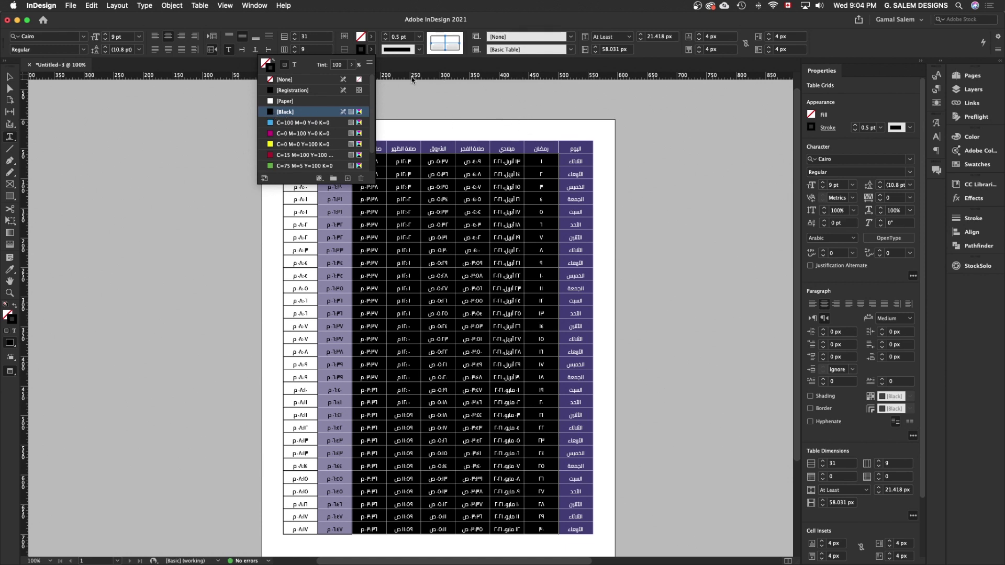
left_click(8, 77)
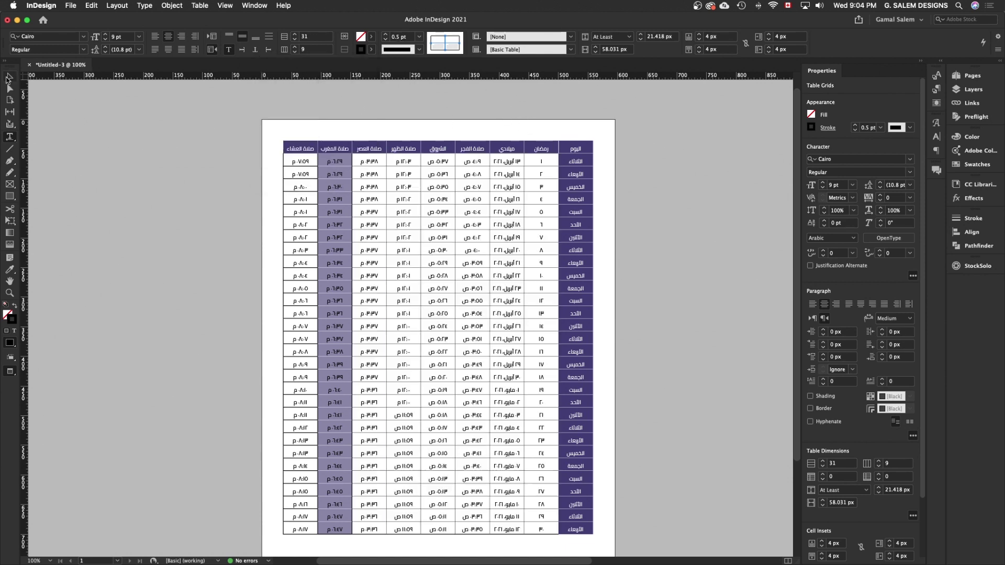
left_click(716, 276)
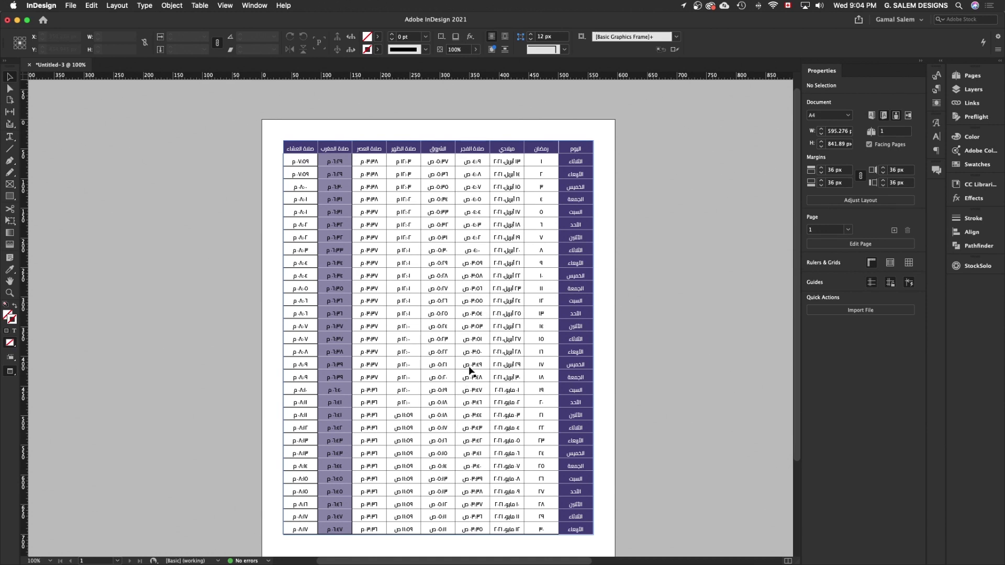
Set the Maghrib column's cell stroke swatch to [None].
scroll(468, 370, "up", 2)
scroll(531, 355, "down", 2)
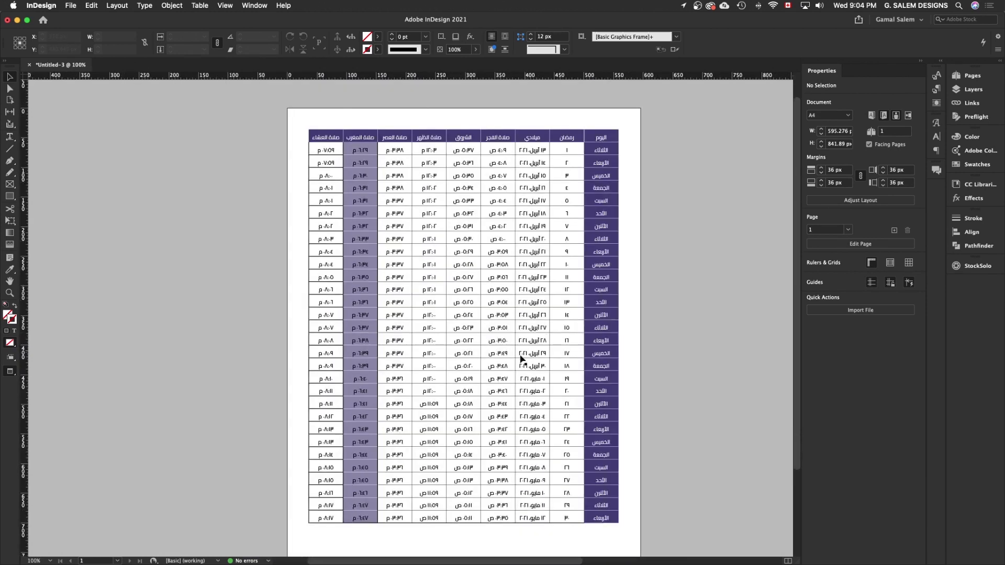
scroll(369, 165, "up", 2)
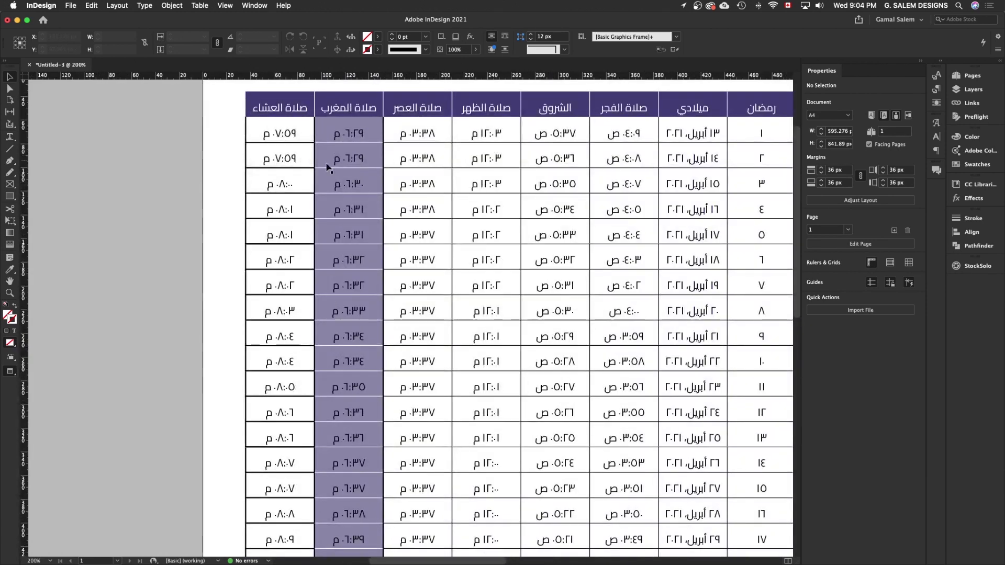
double_click(377, 135)
scroll(374, 138, "down", 2)
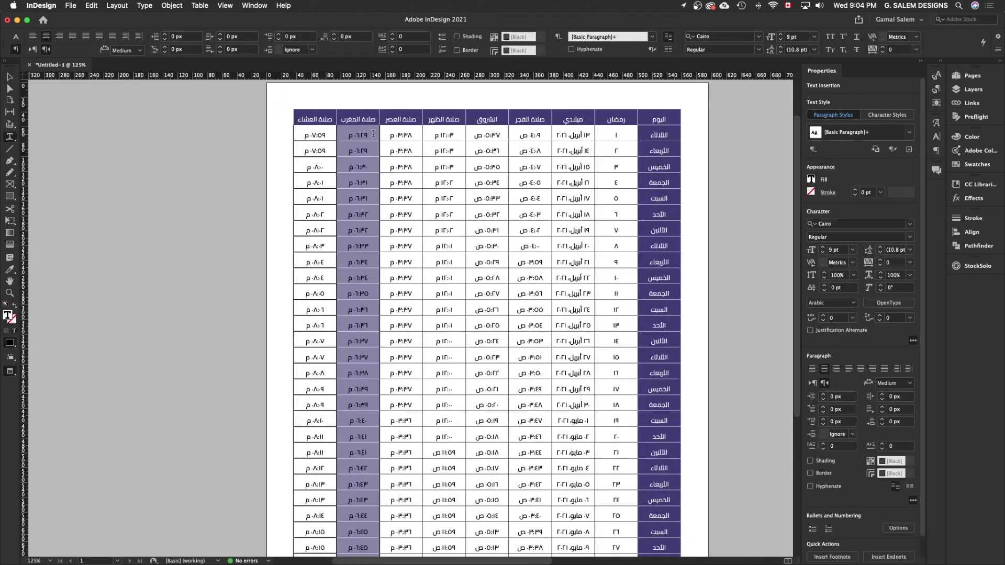
left_click_drag(372, 131, 355, 472)
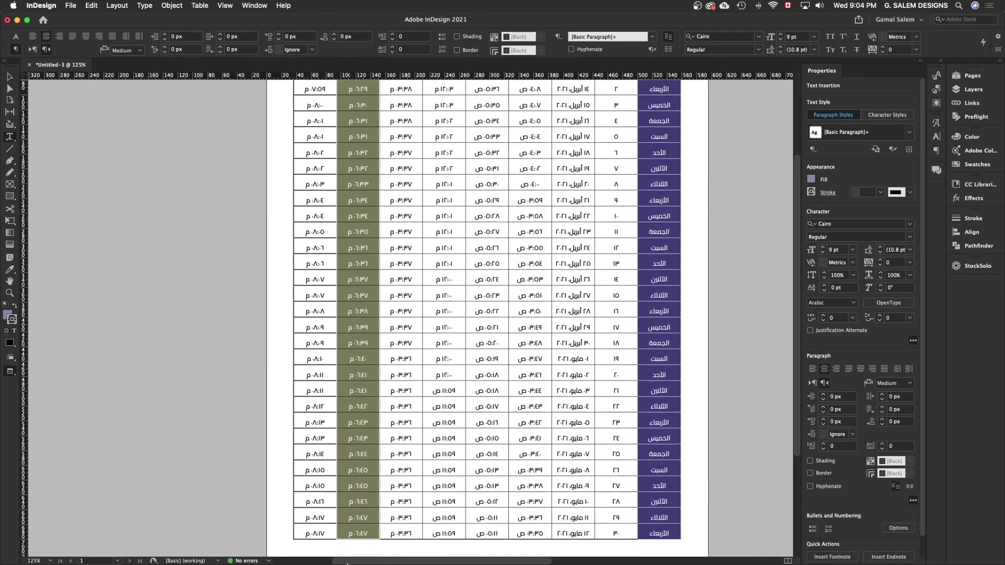
left_click_drag(355, 471, 352, 485)
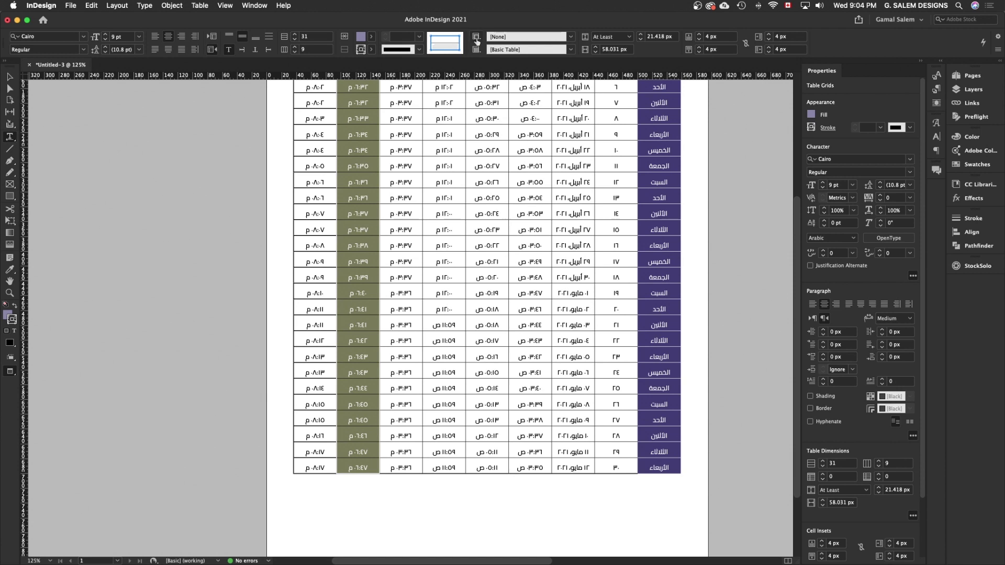
left_click(372, 49)
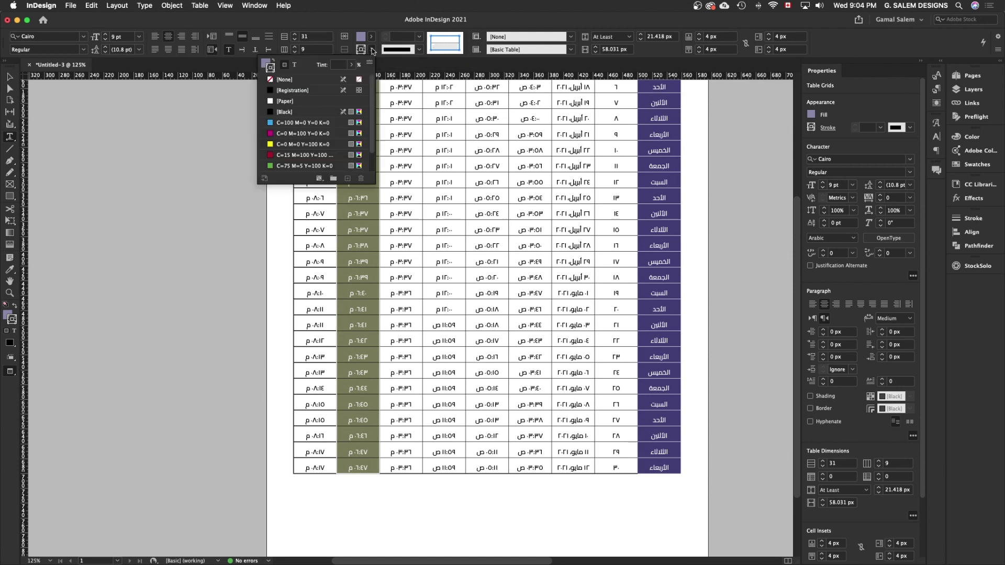
left_click(272, 80)
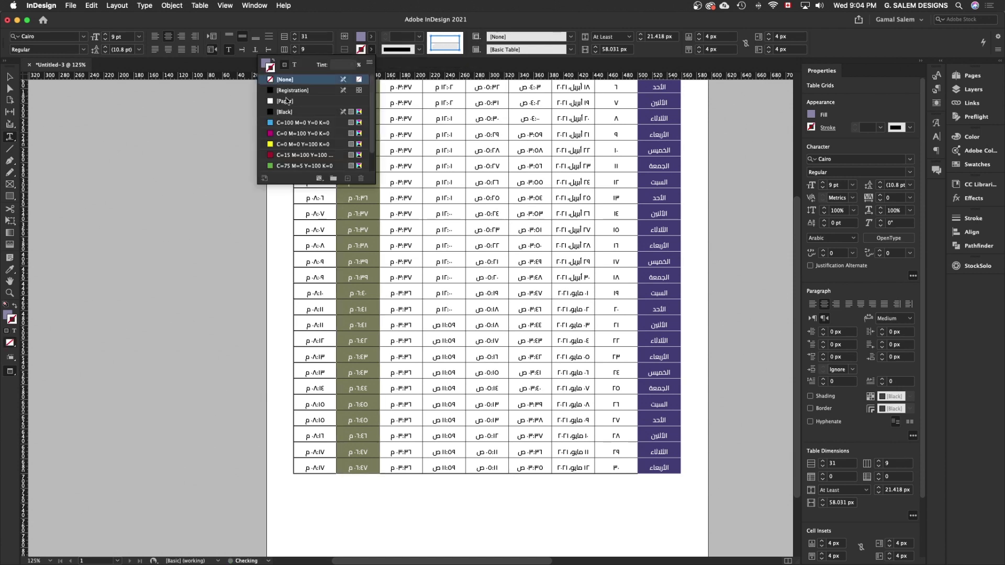
left_click(10, 78)
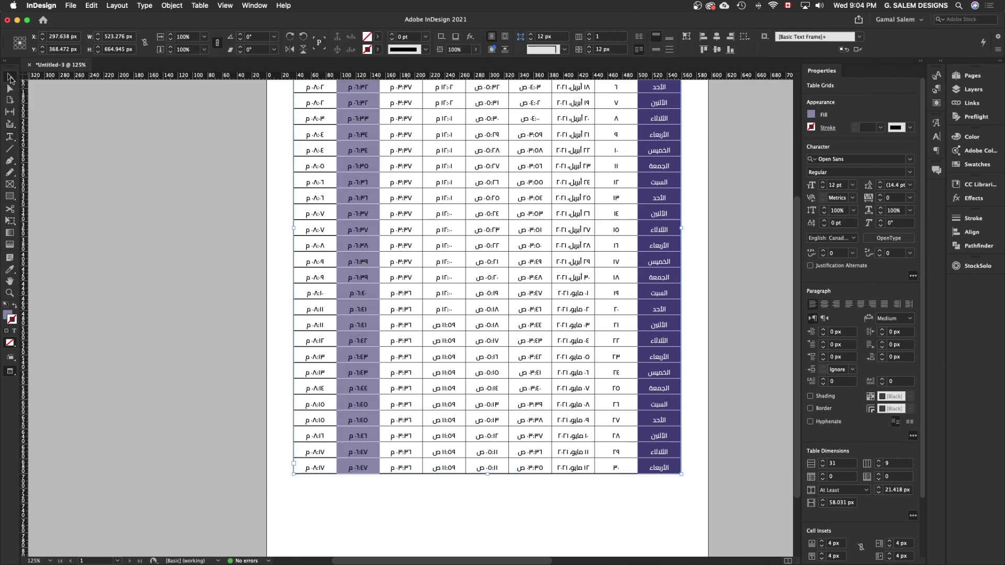
Scroll through the table to review the borderless Maghrib band.
scroll(366, 231, "up", 5)
scroll(358, 209, "up", 4)
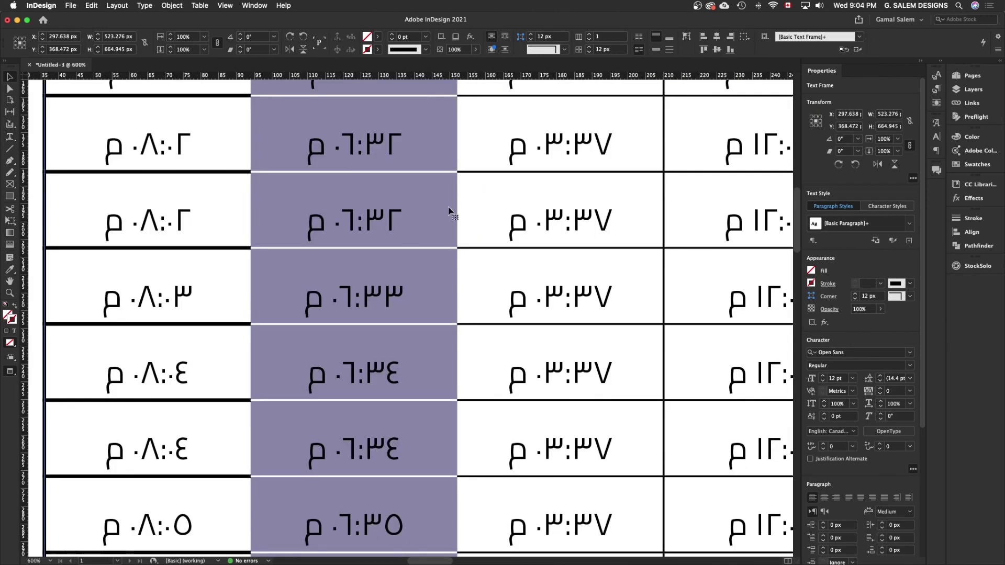
scroll(446, 218, "down", 3)
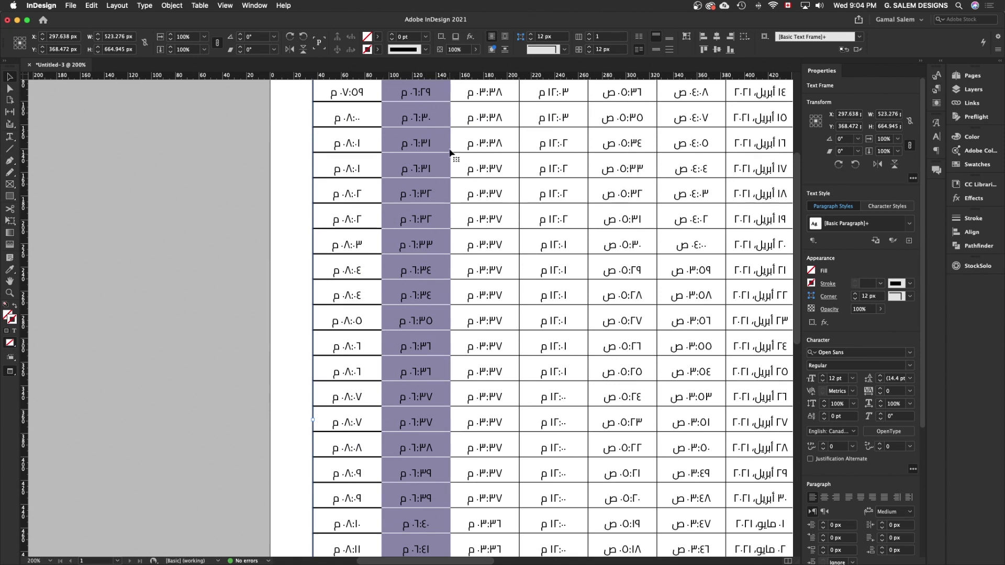
scroll(403, 367, "down", 3)
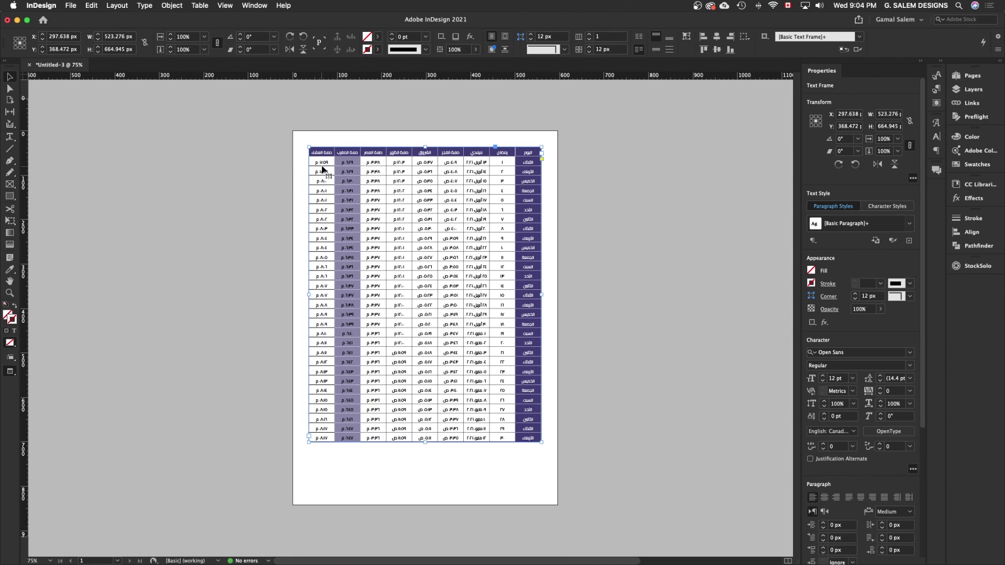
double_click(327, 158)
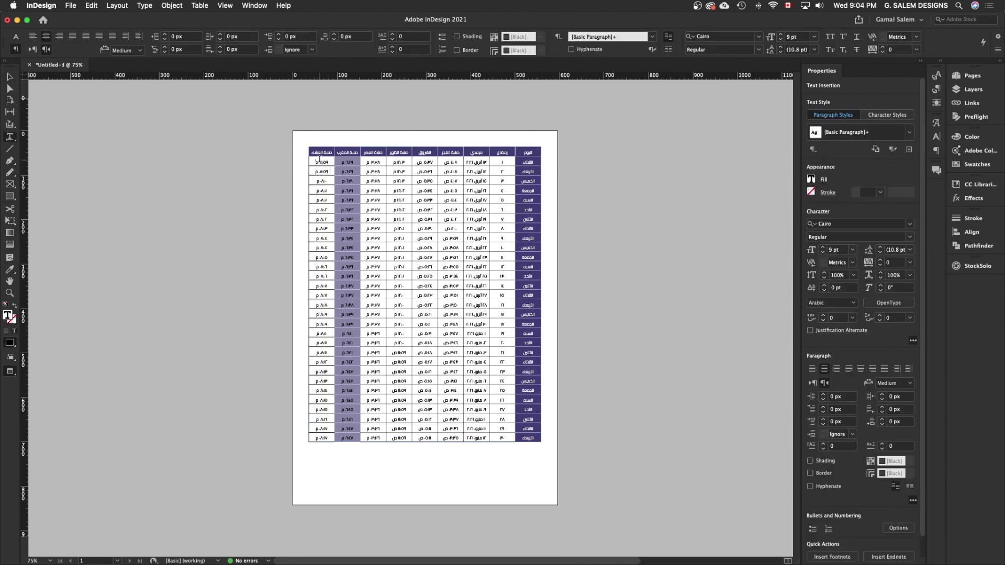
Select all the cells of the صلاة العشاء column.
left_click_drag(330, 159, 310, 446)
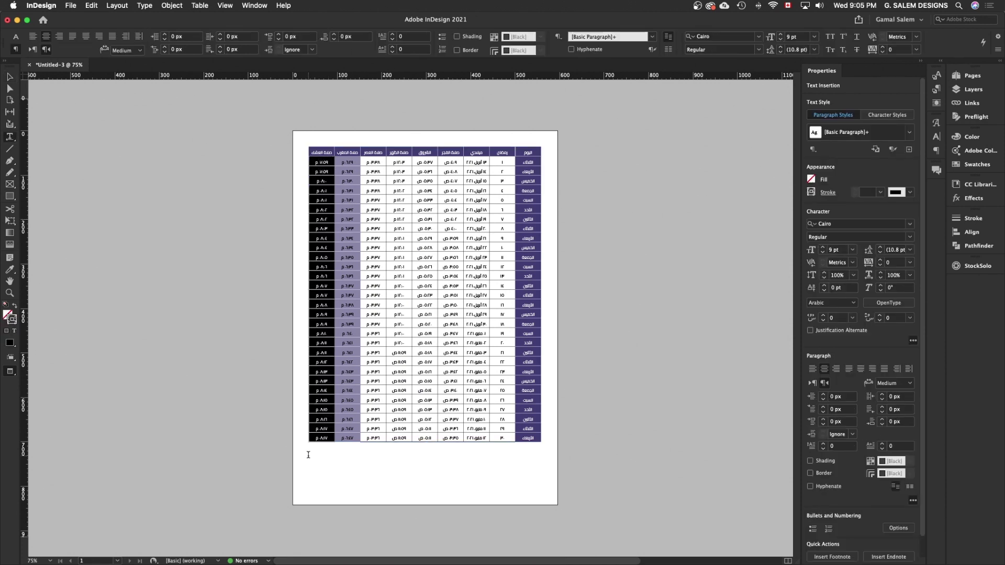
scroll(311, 445, "up", 4)
scroll(311, 444, "up", 2)
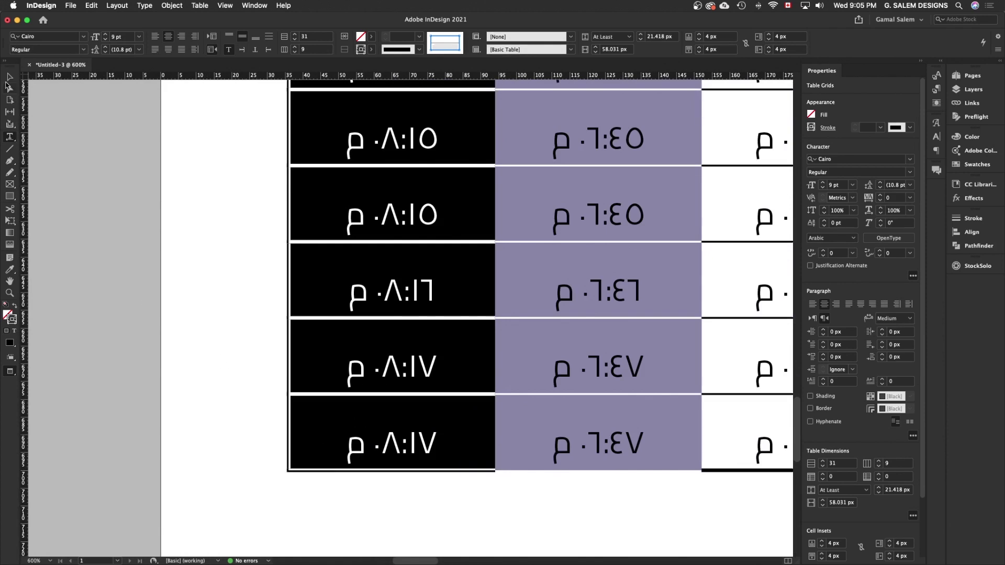
left_click(8, 79)
left_click(141, 328)
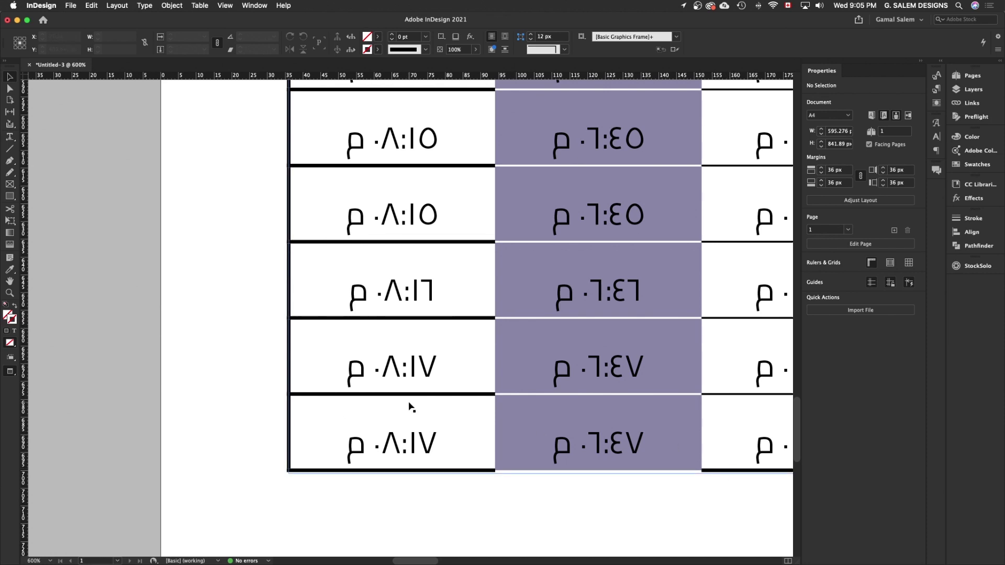
scroll(412, 407, "down", 2)
scroll(411, 407, "down", 1)
scroll(406, 402, "down", 1)
scroll(404, 400, "up", 1)
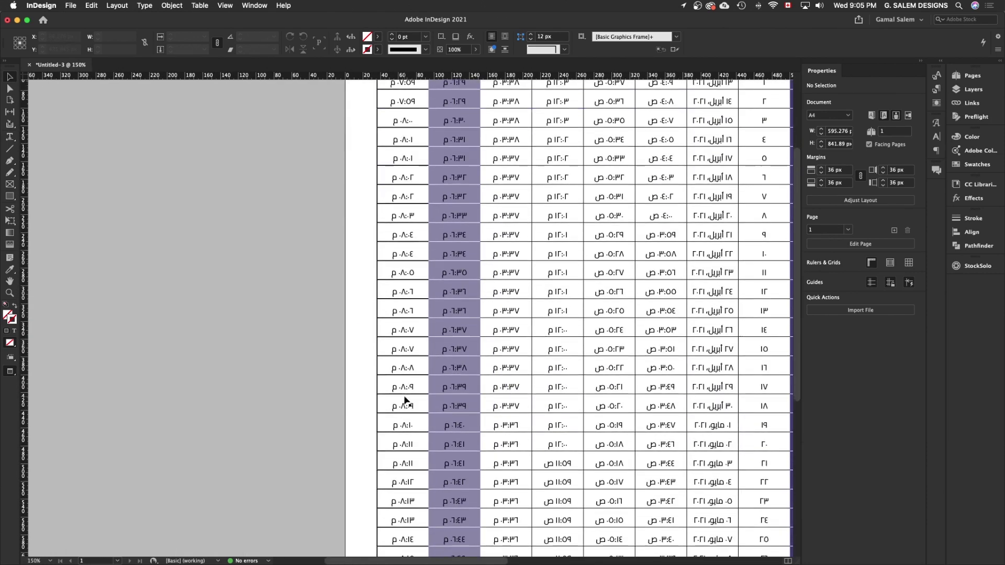
scroll(406, 401, "down", 1)
left_click_drag(416, 138, 378, 539)
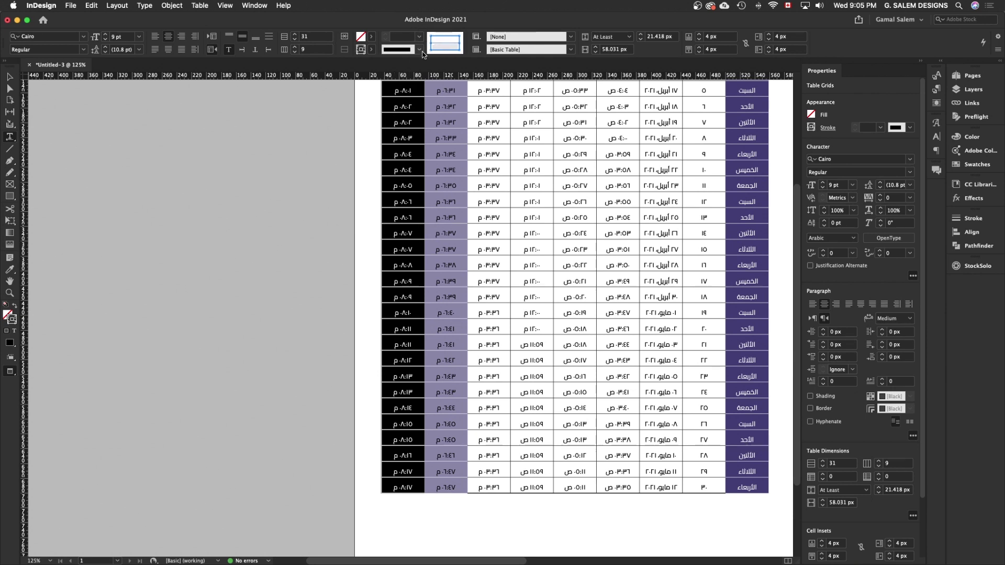
scroll(421, 194, "up", 5)
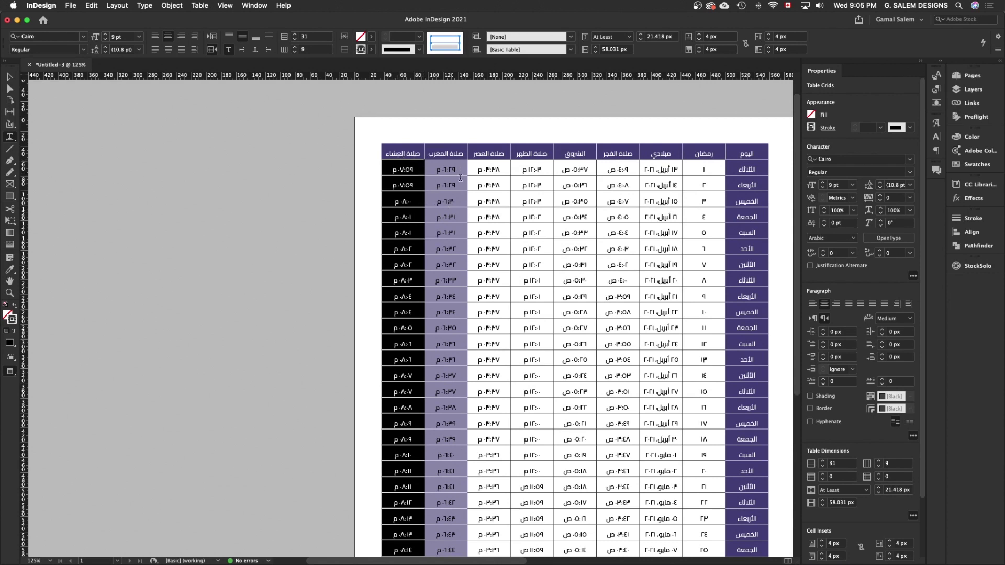
Set the Isha cells' borders to 0.5 pt with stroke colour [None].
left_click(455, 42)
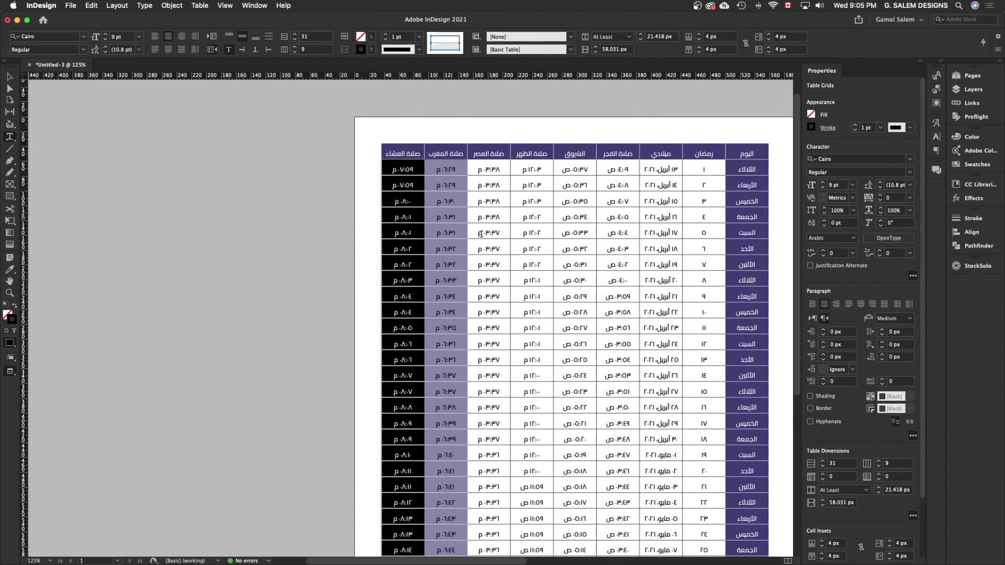
left_click(419, 36)
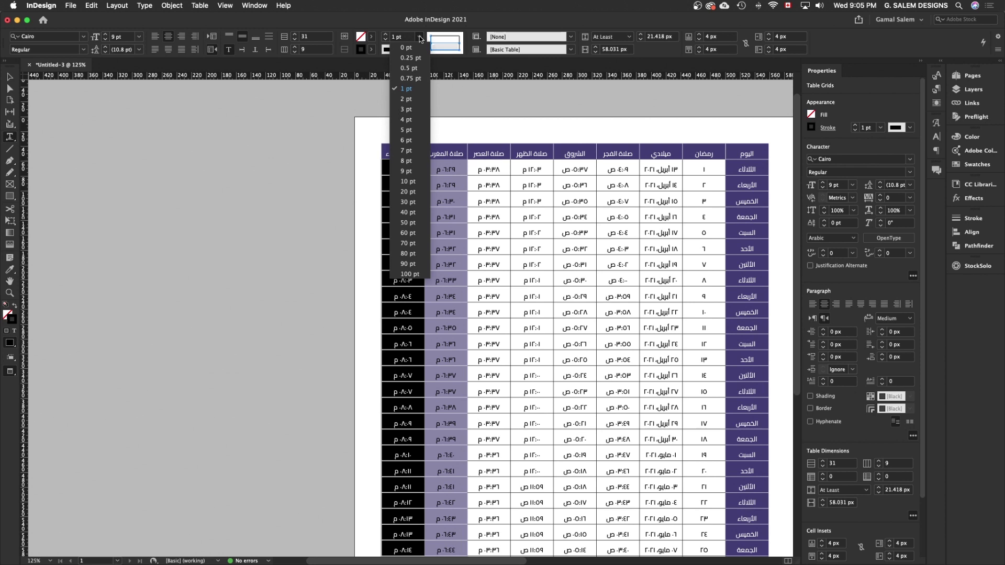
left_click(409, 68)
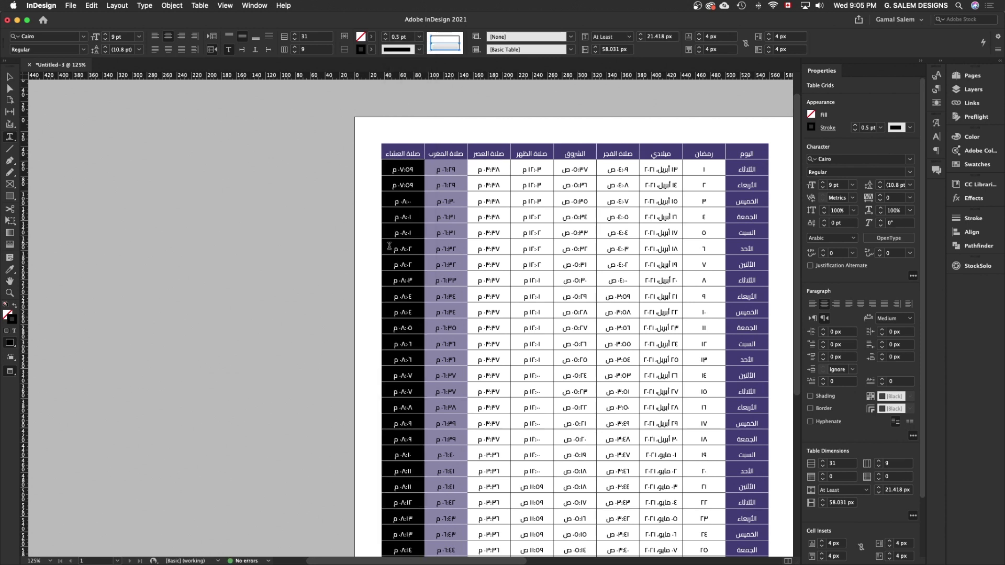
scroll(390, 279, "down", 5)
scroll(390, 280, "up", 3)
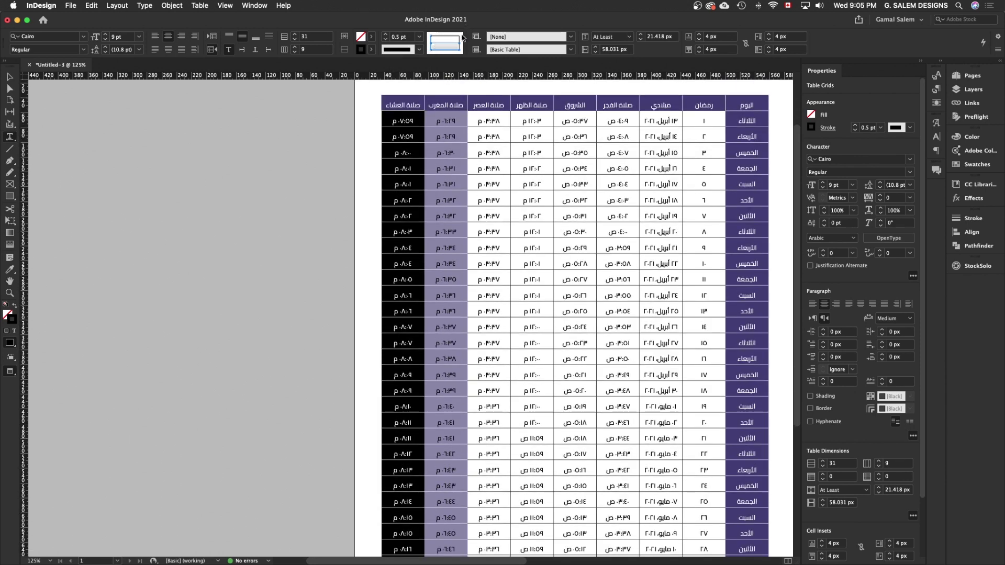
left_click(450, 37)
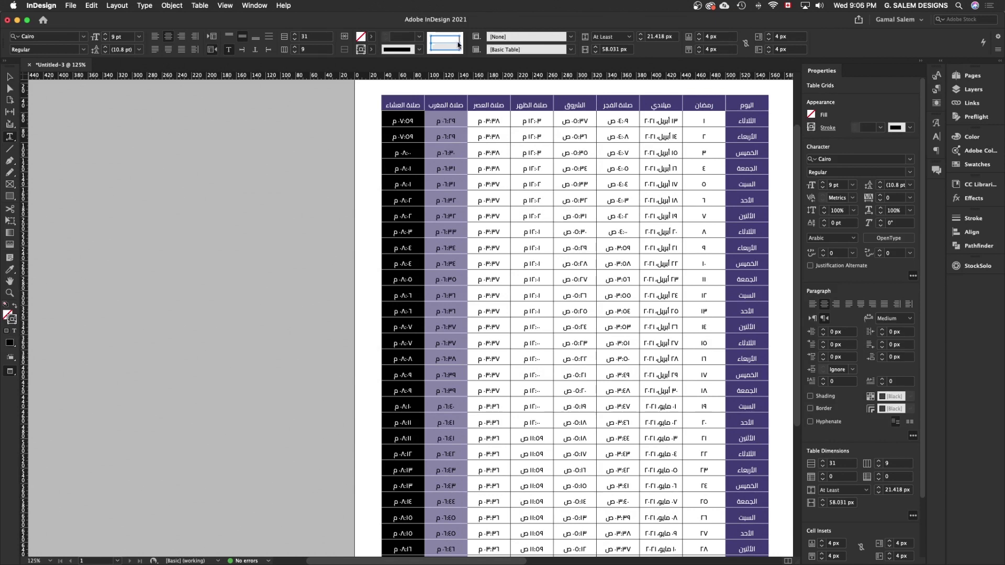
left_click(434, 48)
key("Escape")
left_click(258, 363)
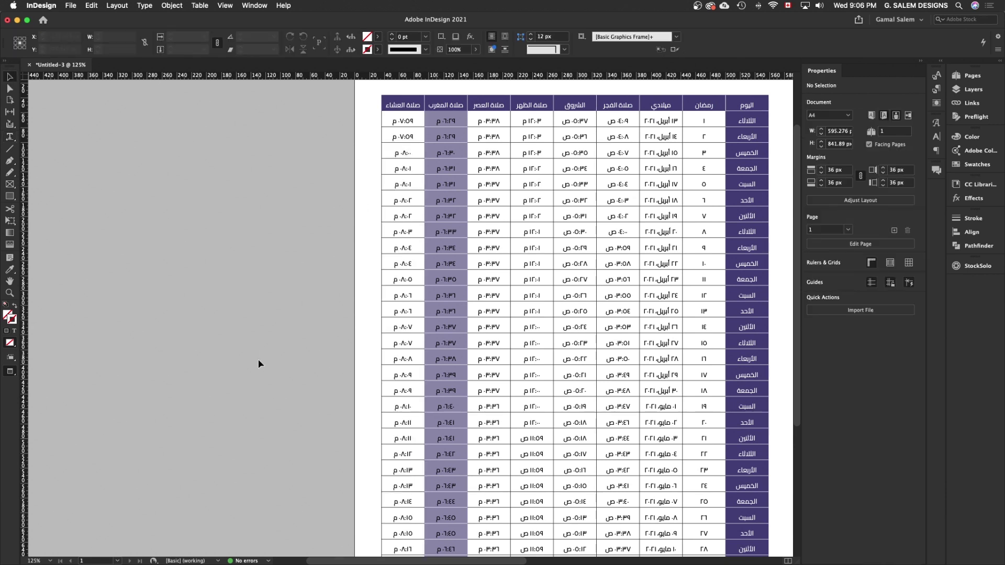
Give the last row's cells 0.5 pt black borders.
scroll(258, 363, "down", 5)
left_click(718, 376)
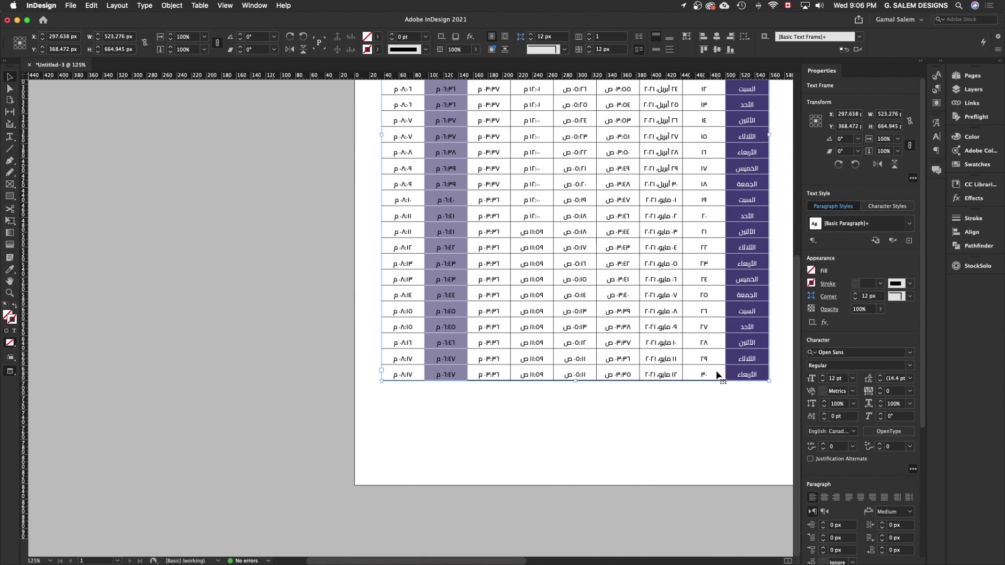
left_click_drag(719, 375, 471, 375)
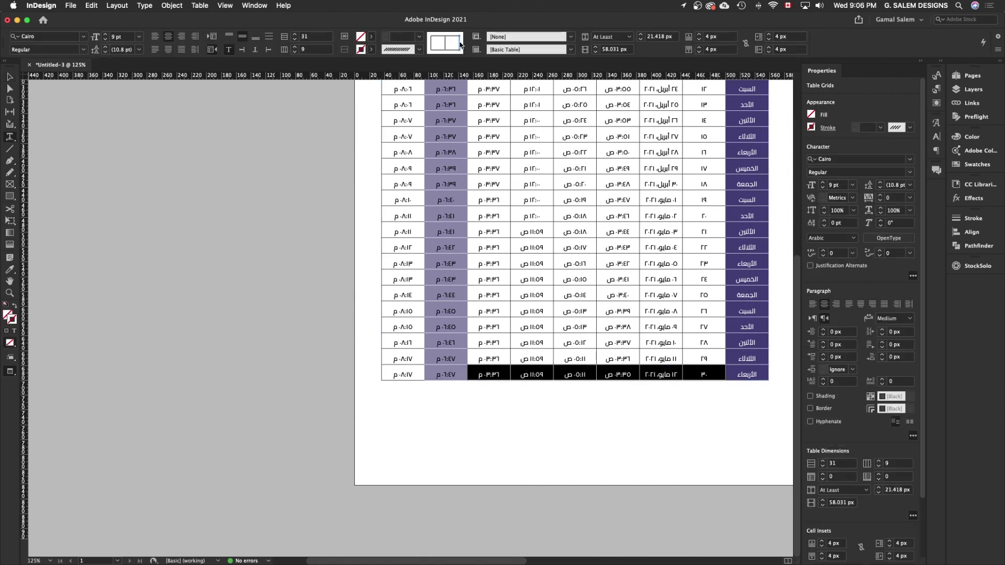
left_click(452, 52)
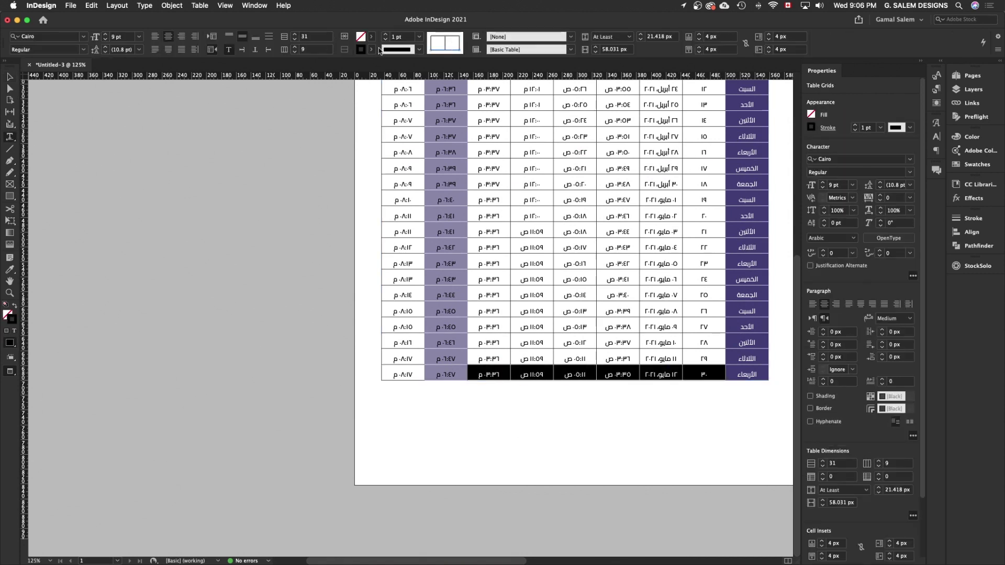
left_click(417, 38)
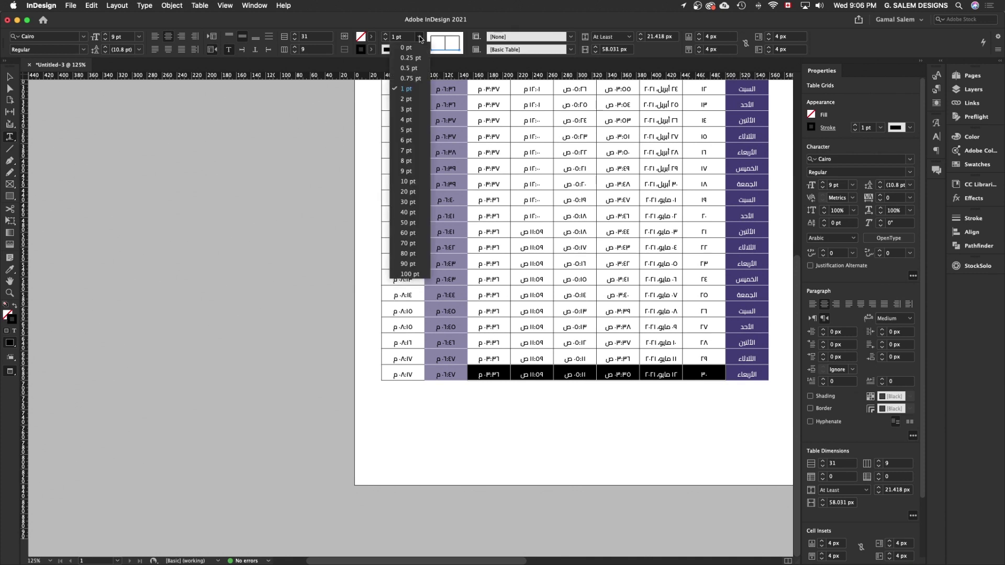
left_click(412, 68)
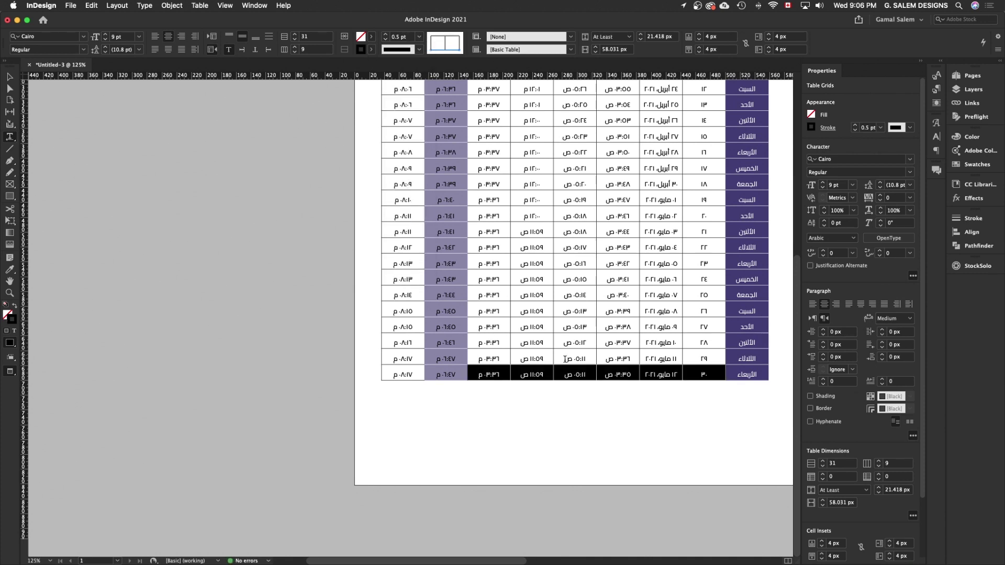
left_click(10, 77)
Colour the Maghrib column's times white with the [Paper] text swatch.
scroll(509, 261, "up", 5)
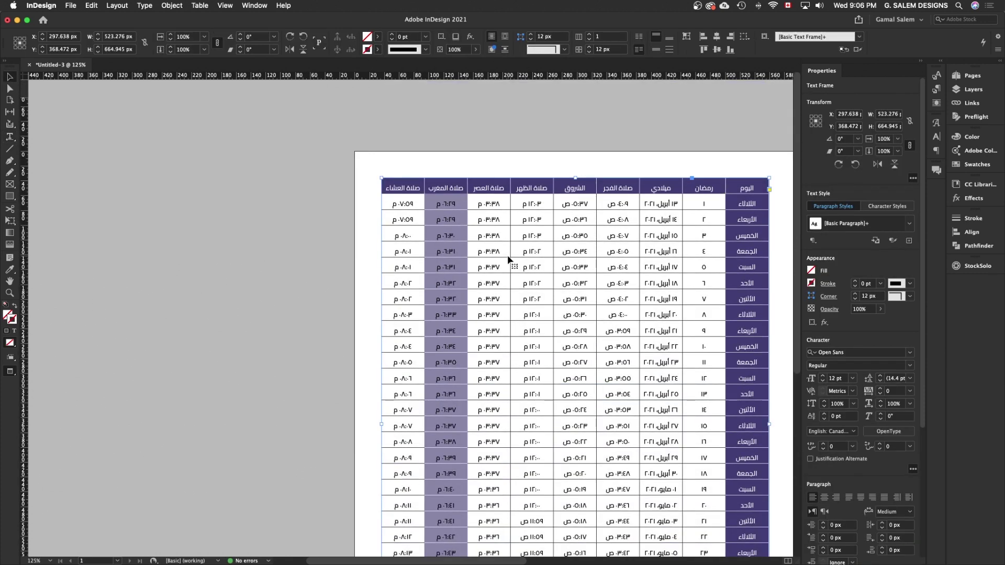
scroll(474, 217, "down", 3)
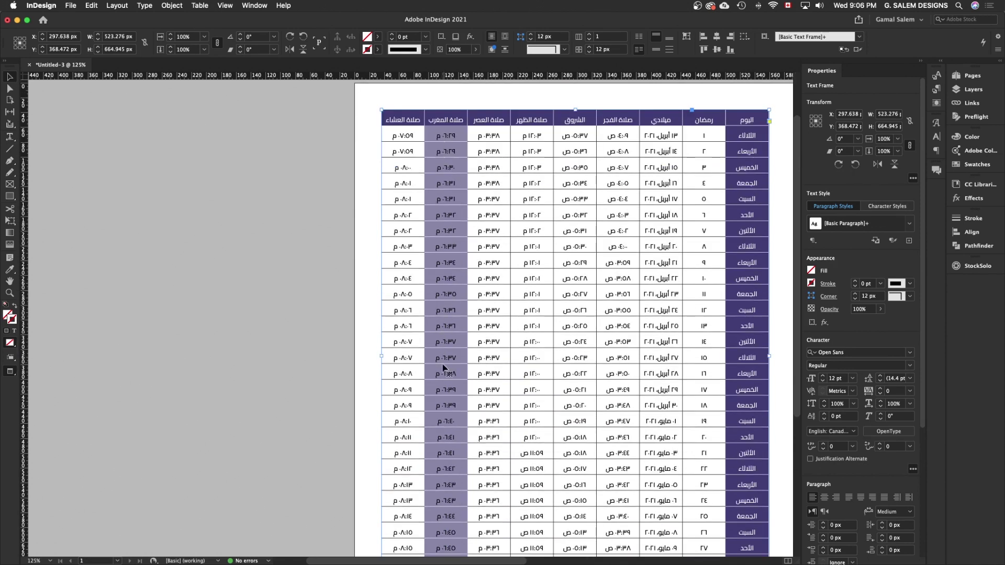
double_click(462, 137)
left_click_drag(447, 136, 445, 550)
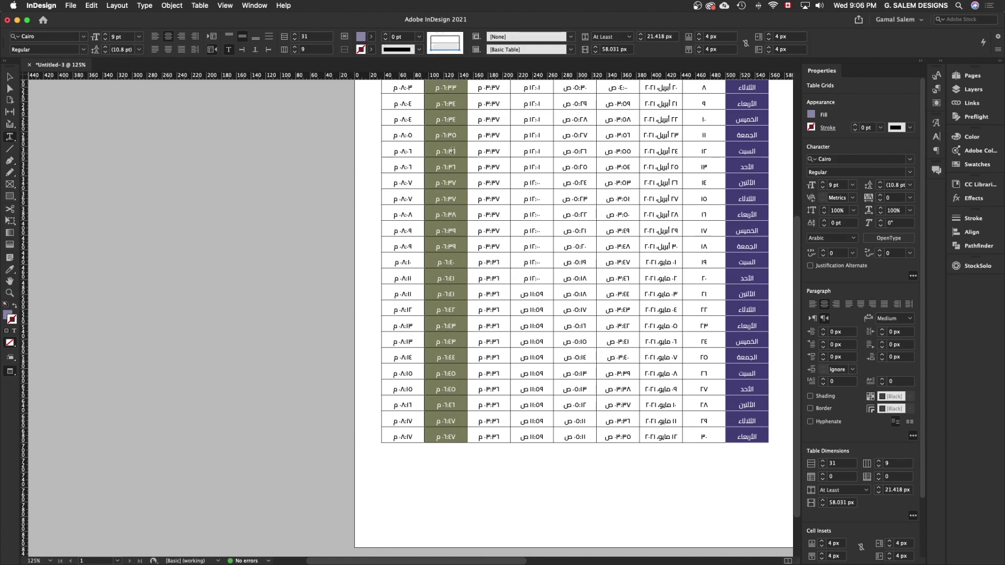
left_click(371, 37)
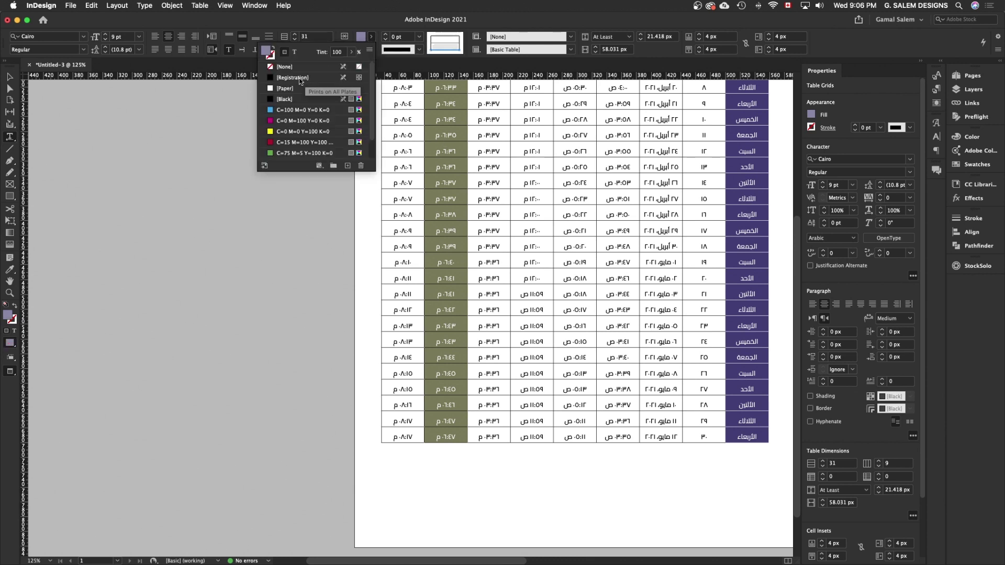
left_click(295, 53)
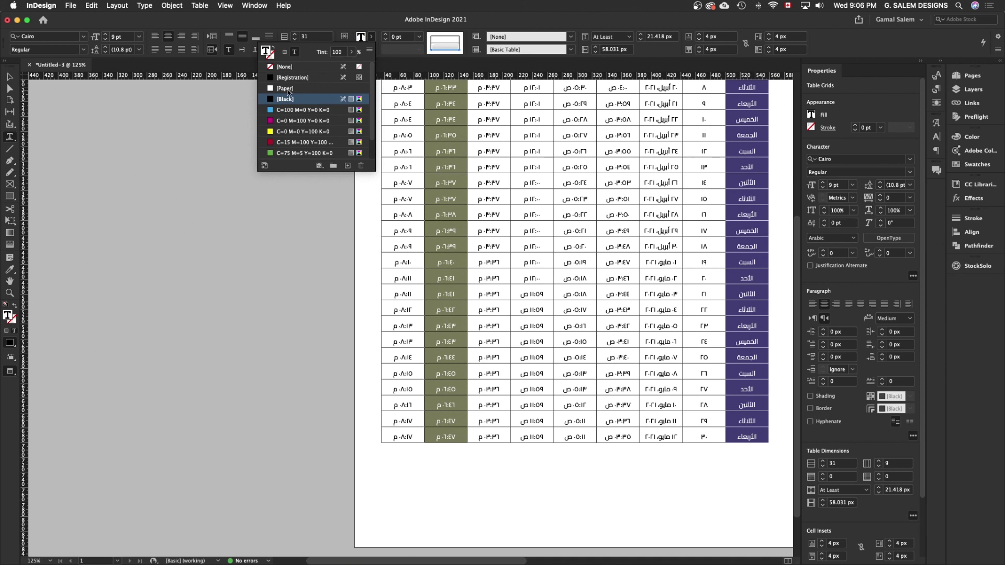
left_click(271, 90)
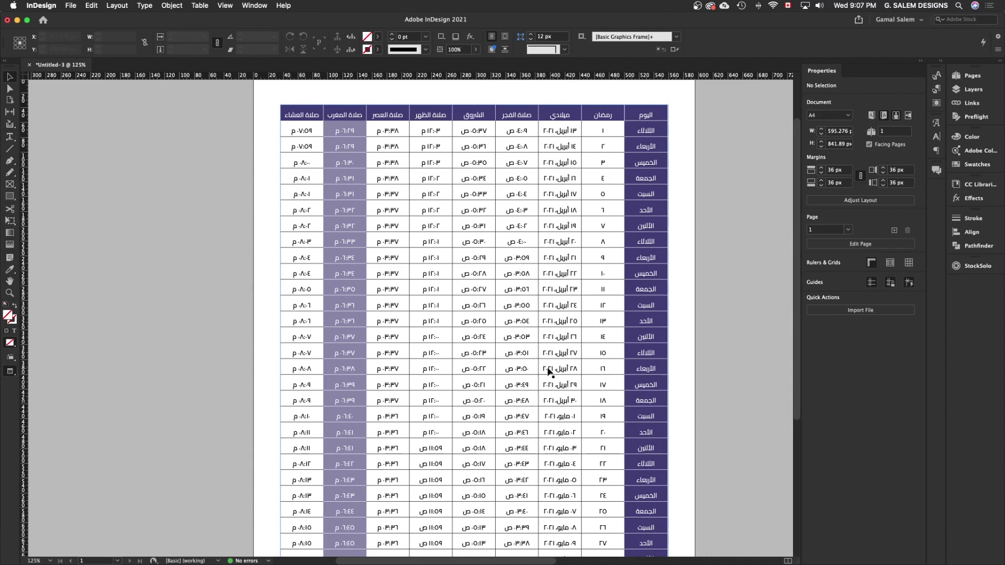
key("super+minus")
key("super+minus")
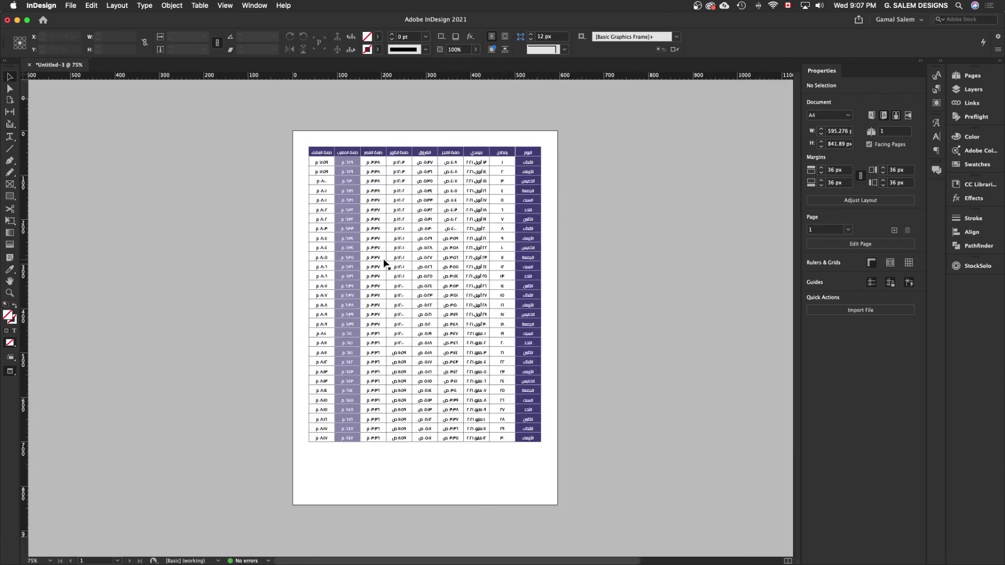
key("super+equal")
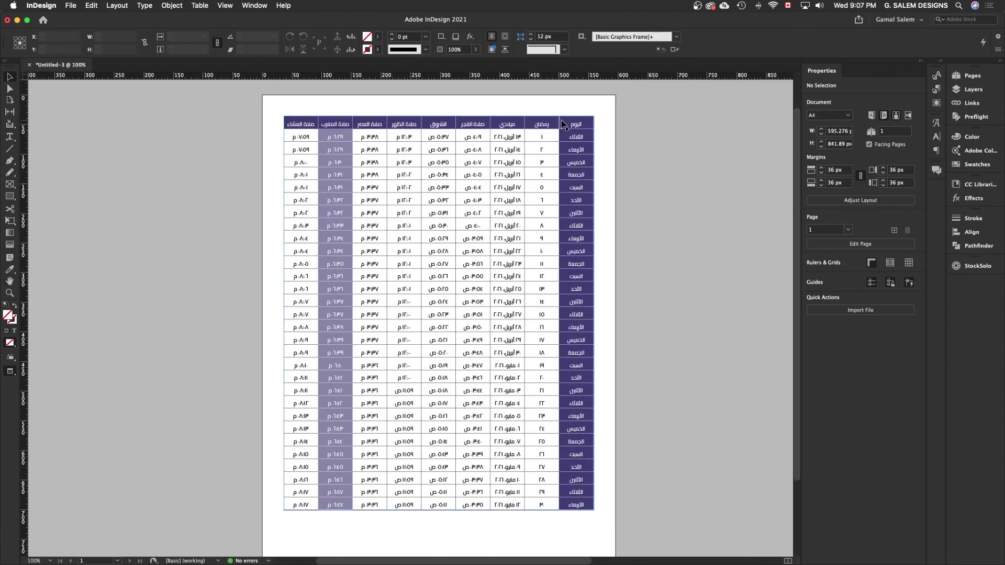
double_click(556, 126)
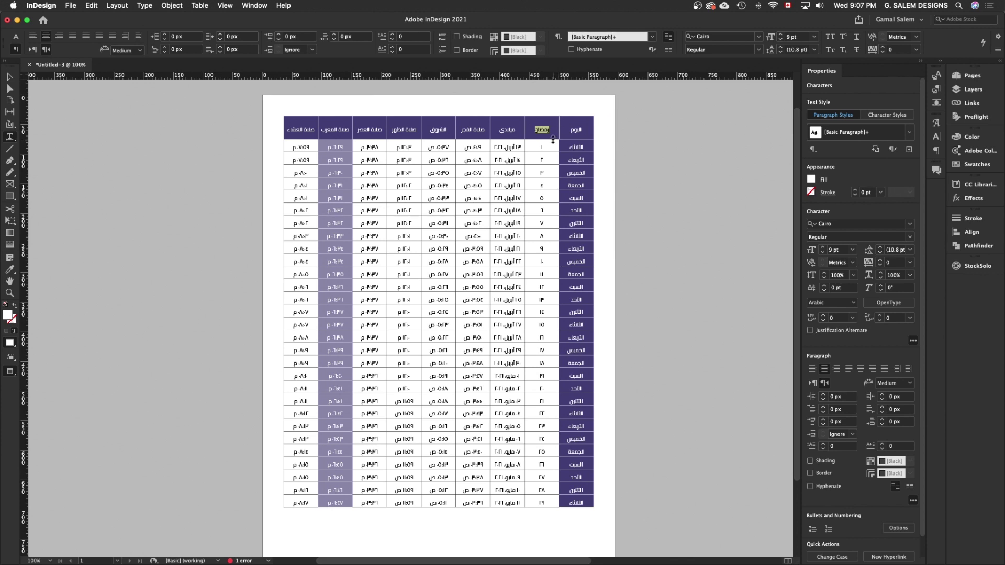
left_click_drag(554, 139, 554, 132)
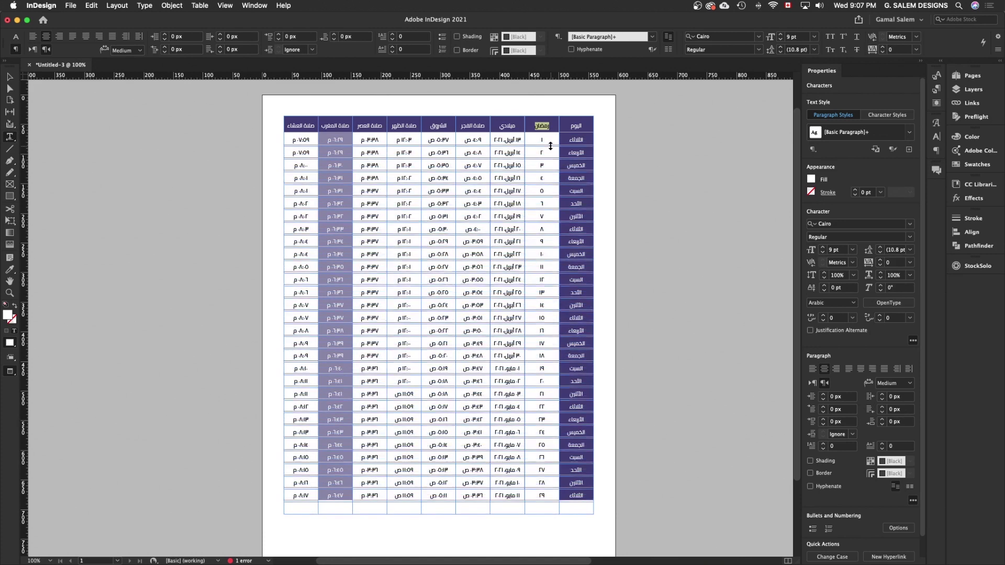
left_click_drag(550, 133, 548, 147)
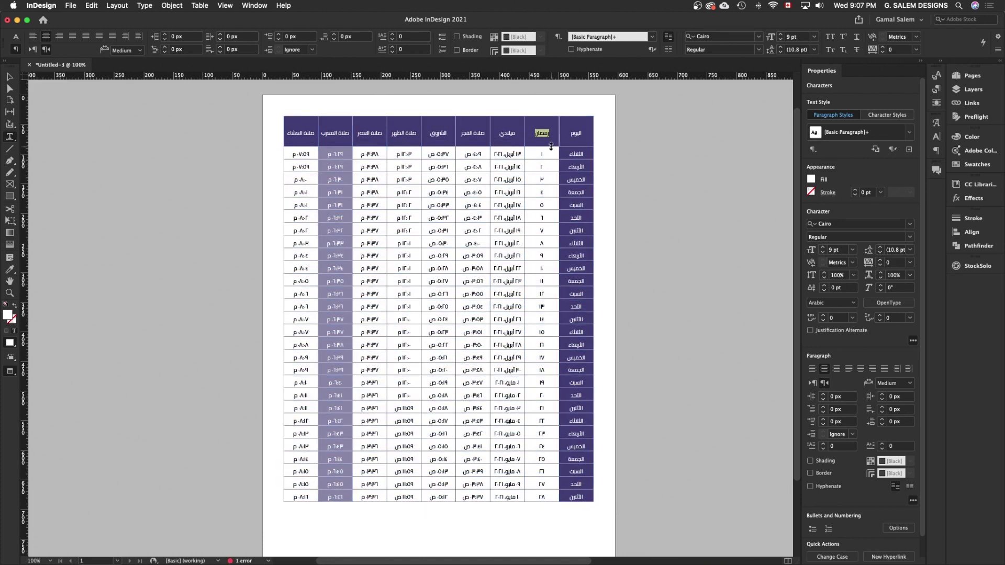
left_click_drag(551, 146, 551, 139)
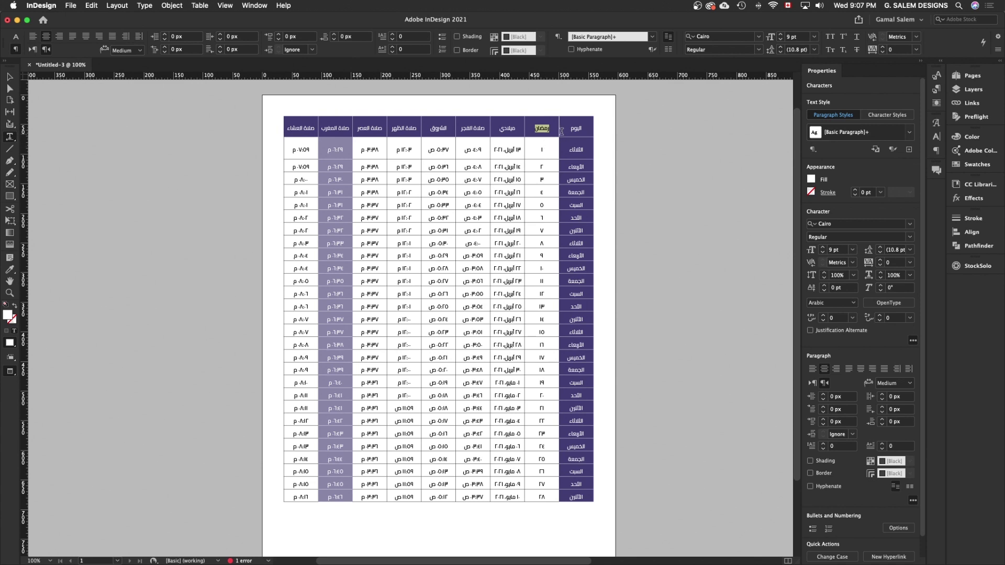
left_click_drag(550, 139, 549, 146)
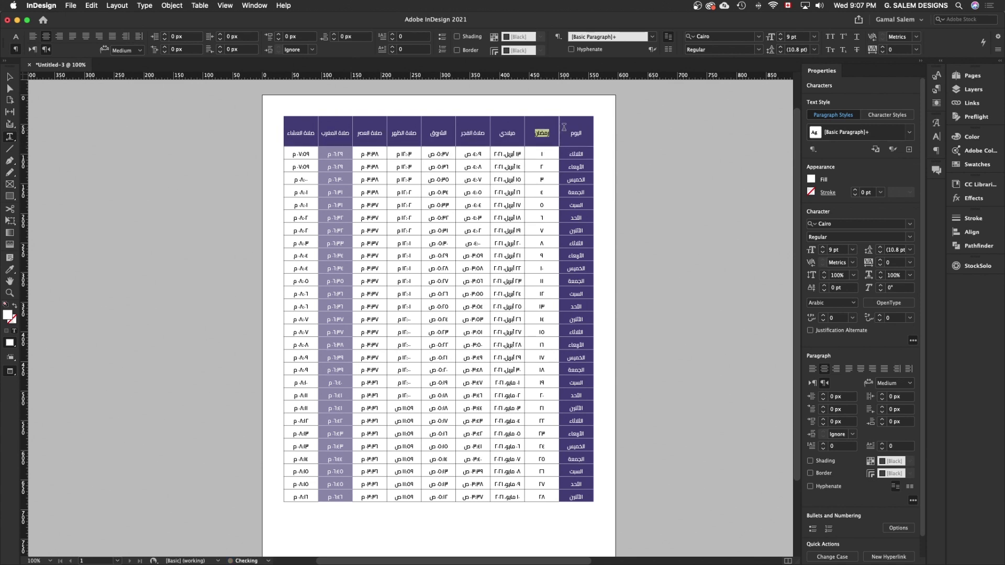
left_click_drag(544, 147, 543, 135)
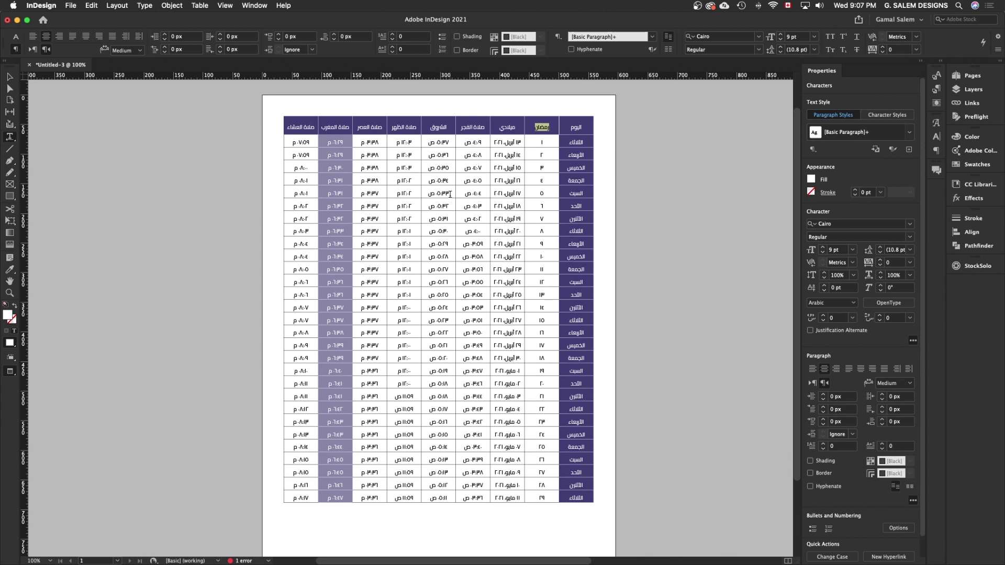
left_click(9, 78)
left_click(678, 210)
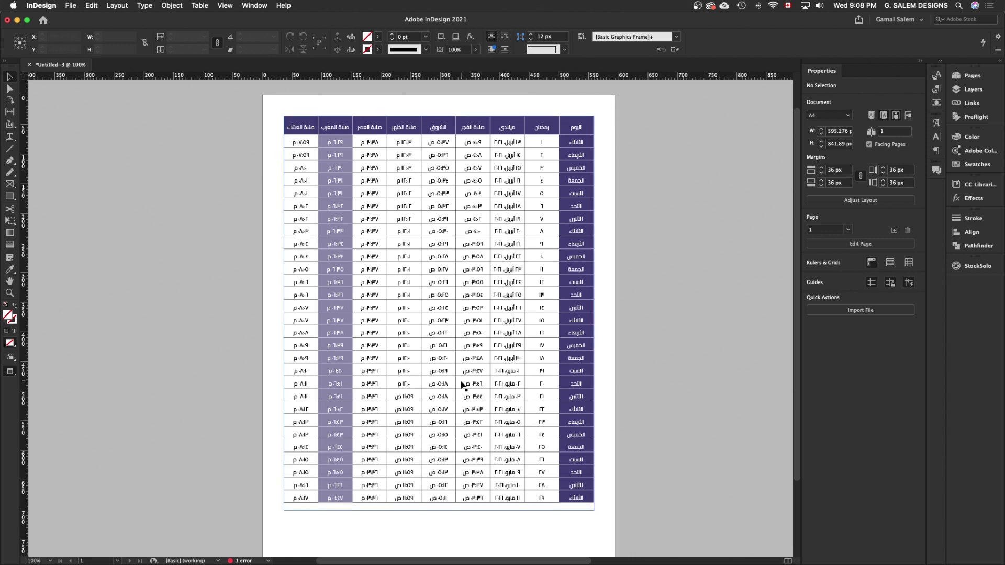
Extend the table frame and fit its height so all 30 days show.
left_click(426, 509)
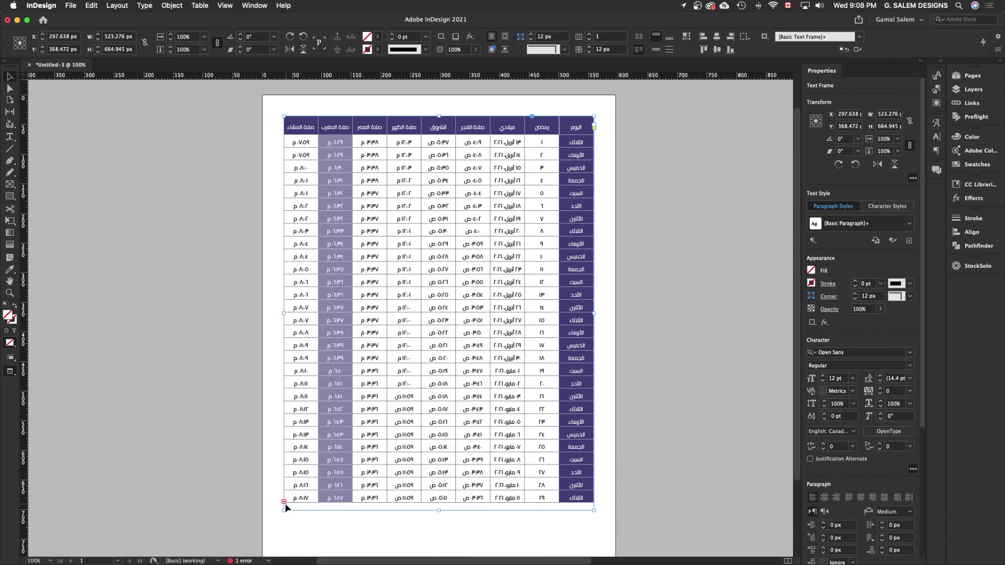
left_click_drag(439, 510, 438, 536)
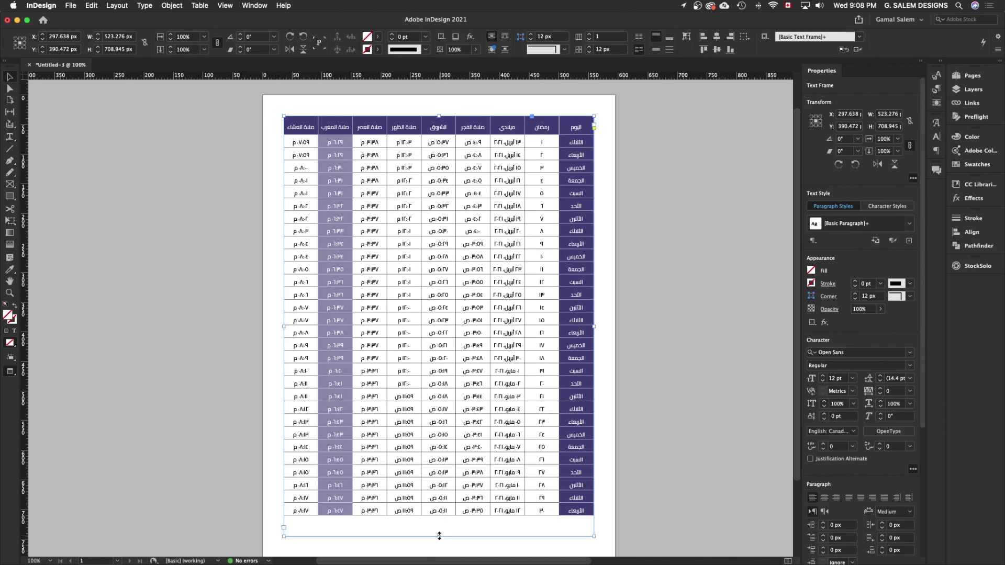
double_click(439, 536)
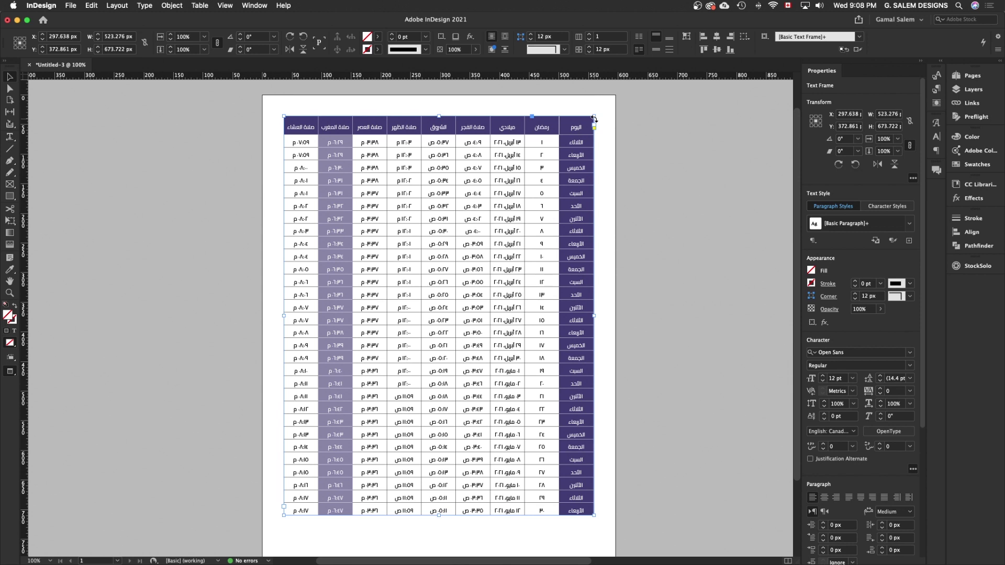
Move the table frame lower down the A4 page and begin scaling it.
scroll(510, 331, "down", 3)
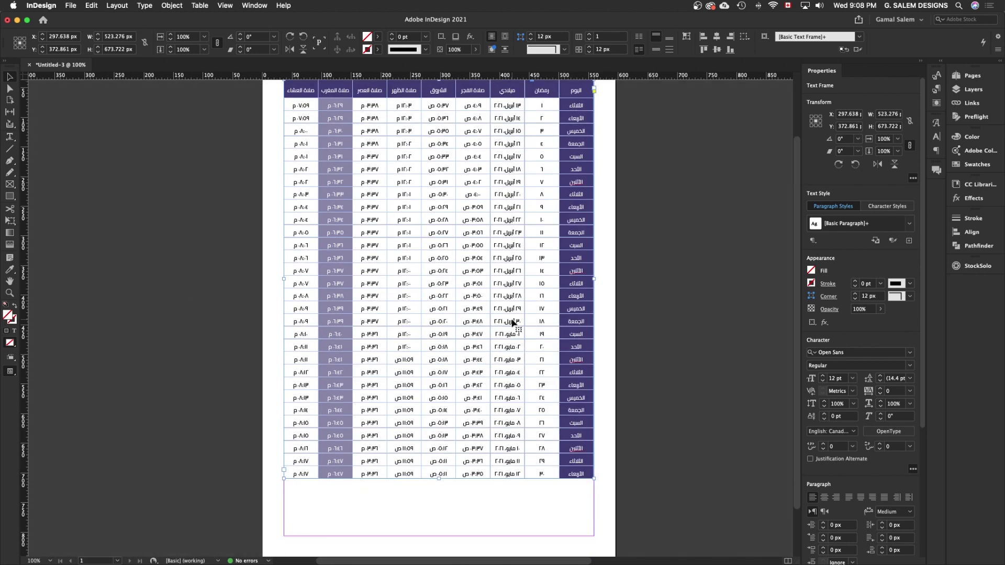
scroll(516, 319, "up", 1)
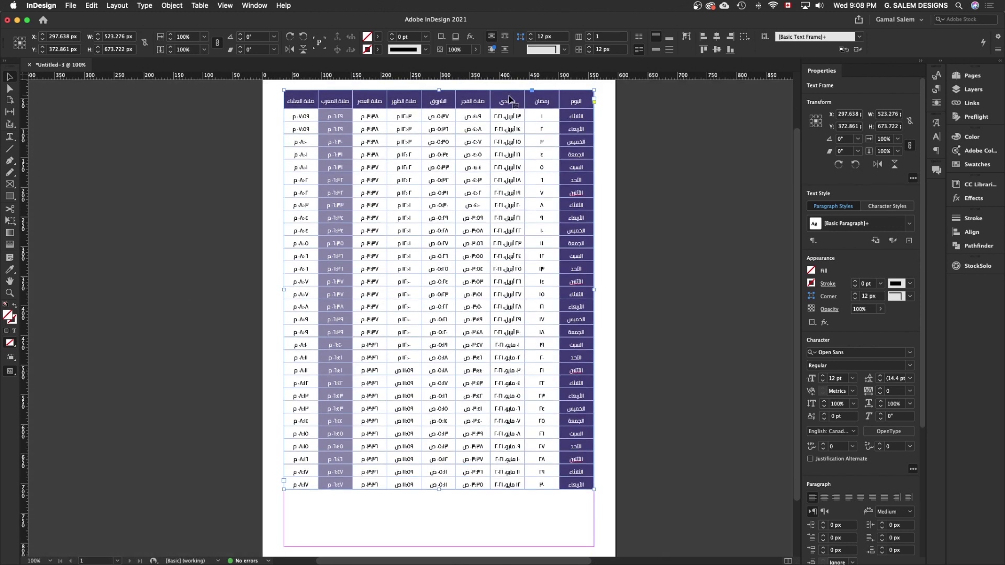
left_click_drag(509, 98, 511, 157)
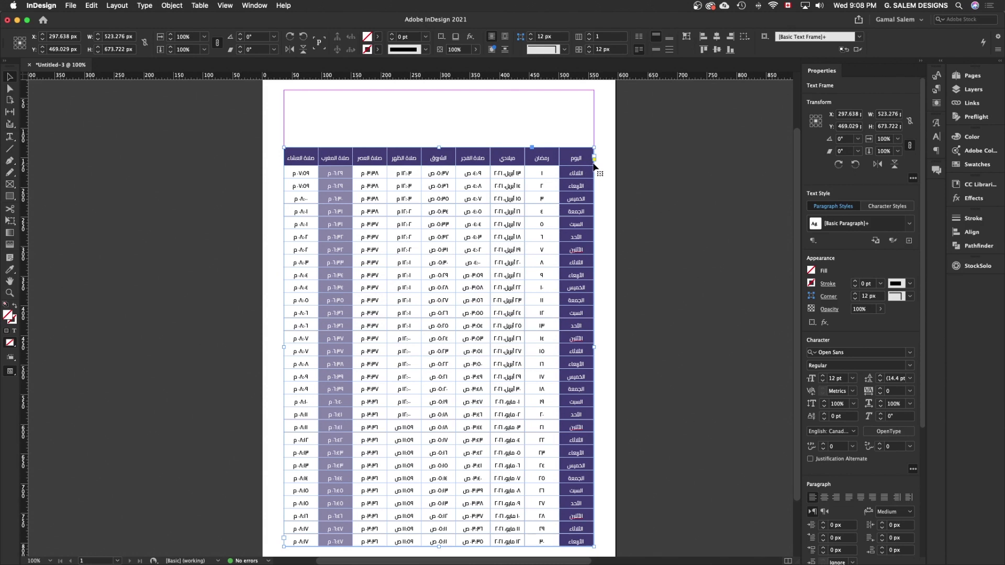
left_click_drag(594, 147, 514, 258)
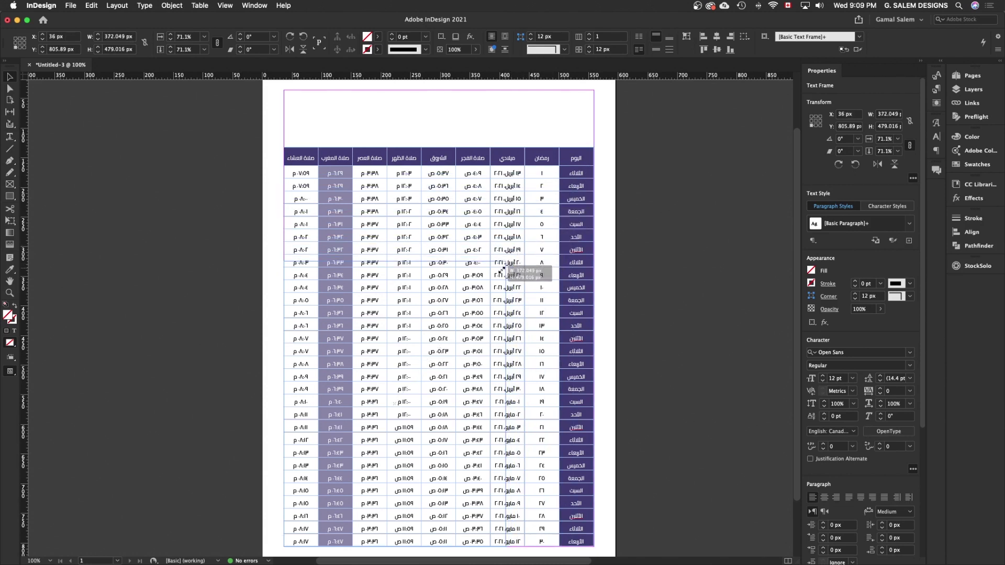
Scale the table to about two-thirds size and widen its frame to the margin.
left_click_drag(514, 258, 502, 267)
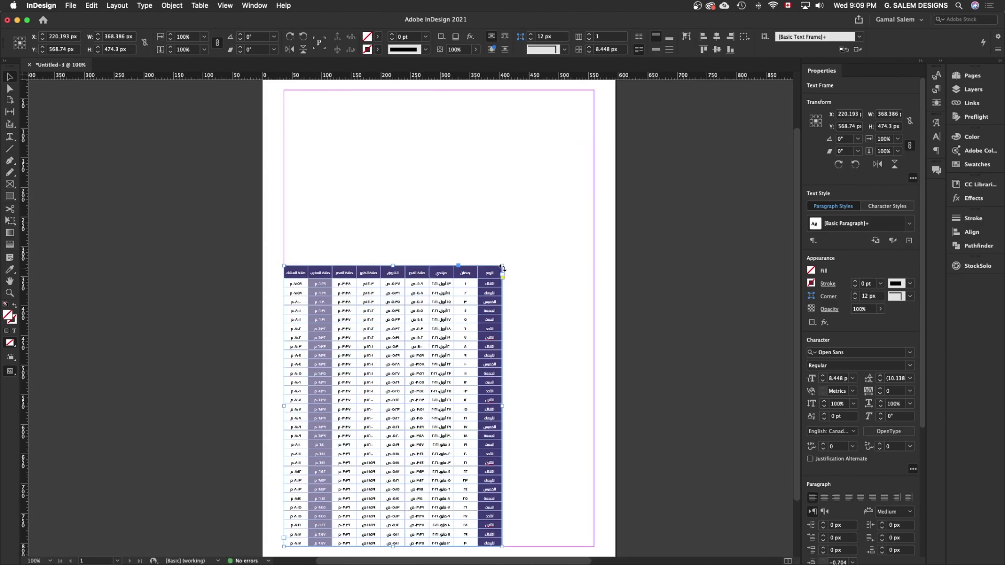
left_click_drag(503, 406, 595, 405)
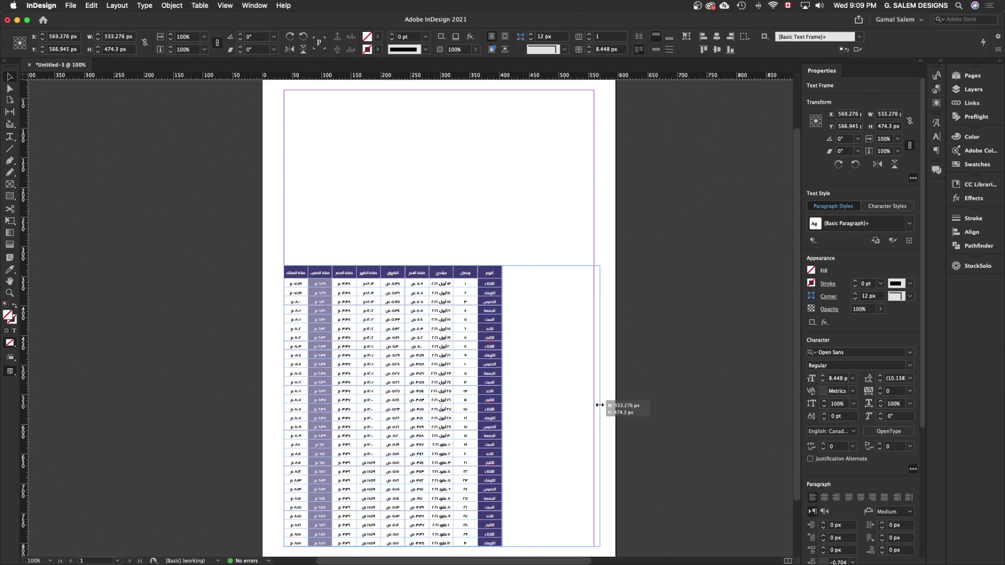
scroll(593, 404, "down", 3)
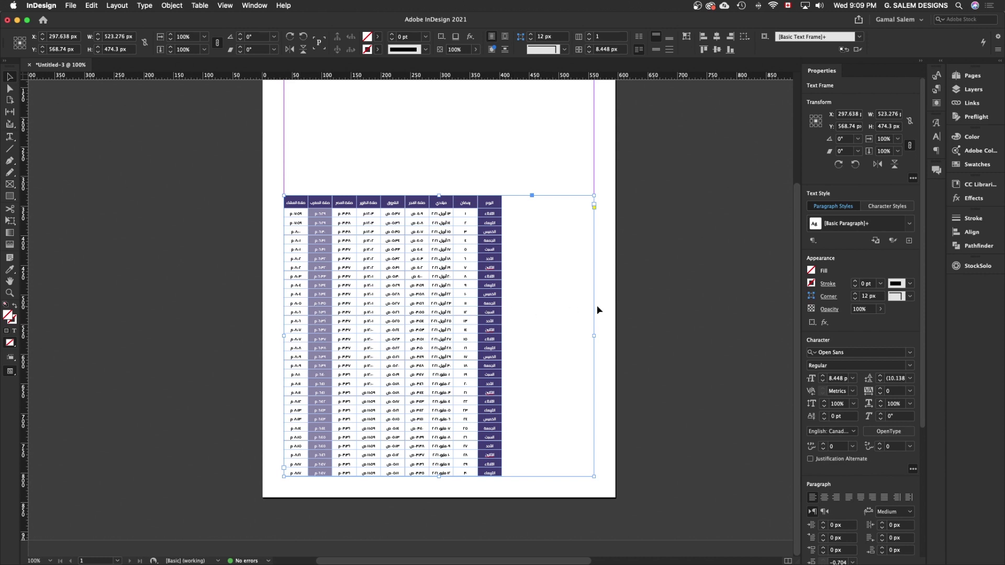
double_click(500, 203)
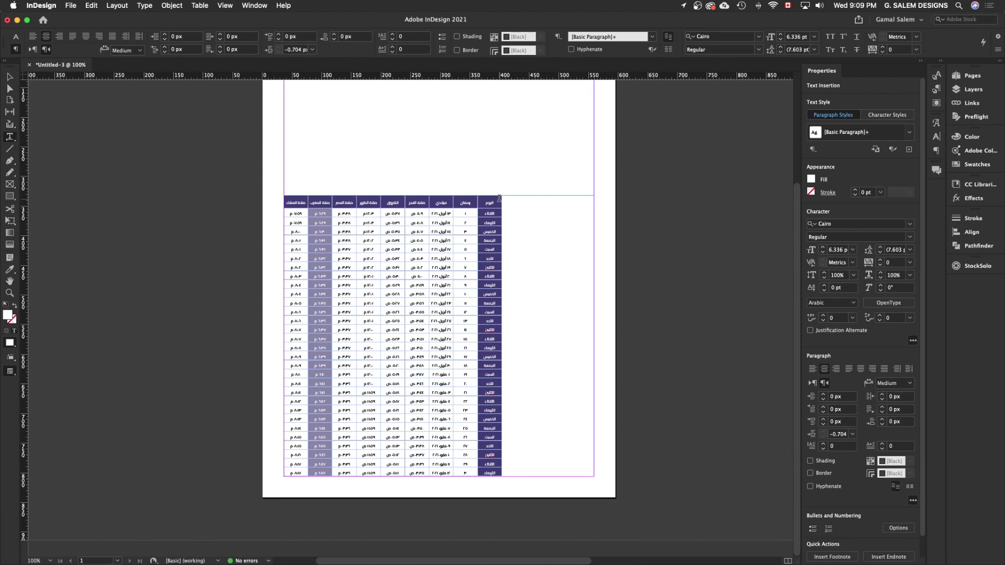
Change the table's row height from At Least to Exactly 40.854 px.
left_click(503, 193)
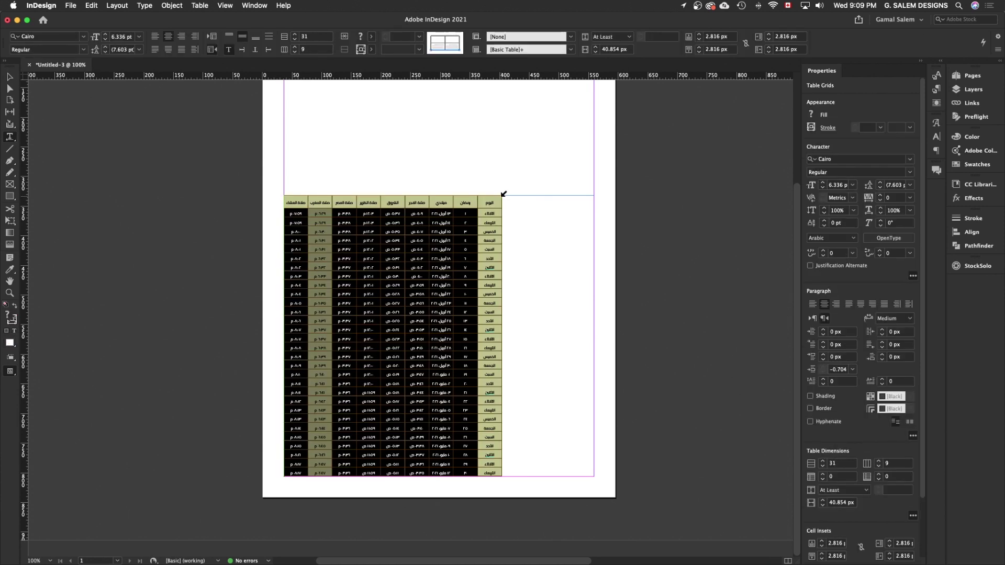
left_click(624, 38)
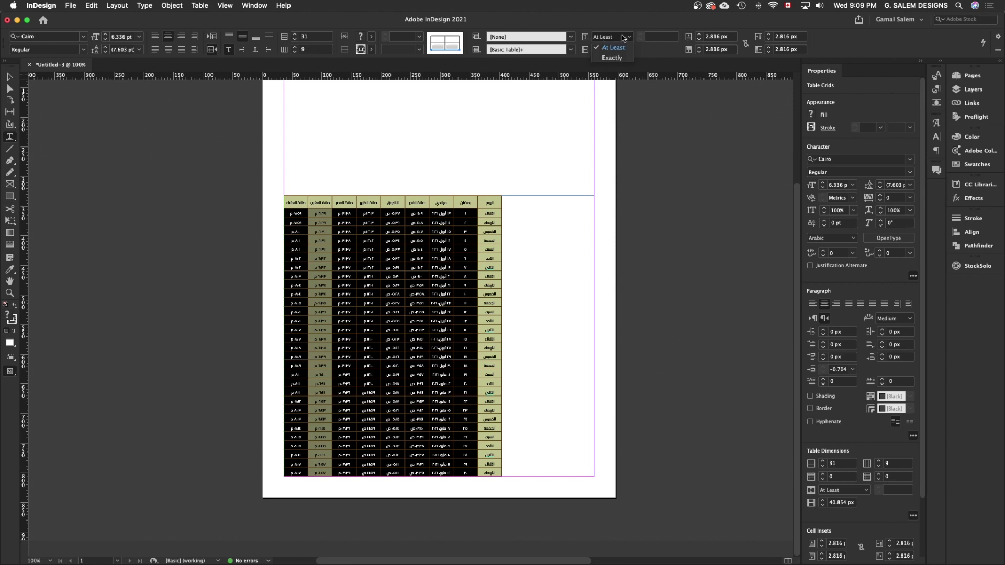
left_click(612, 58)
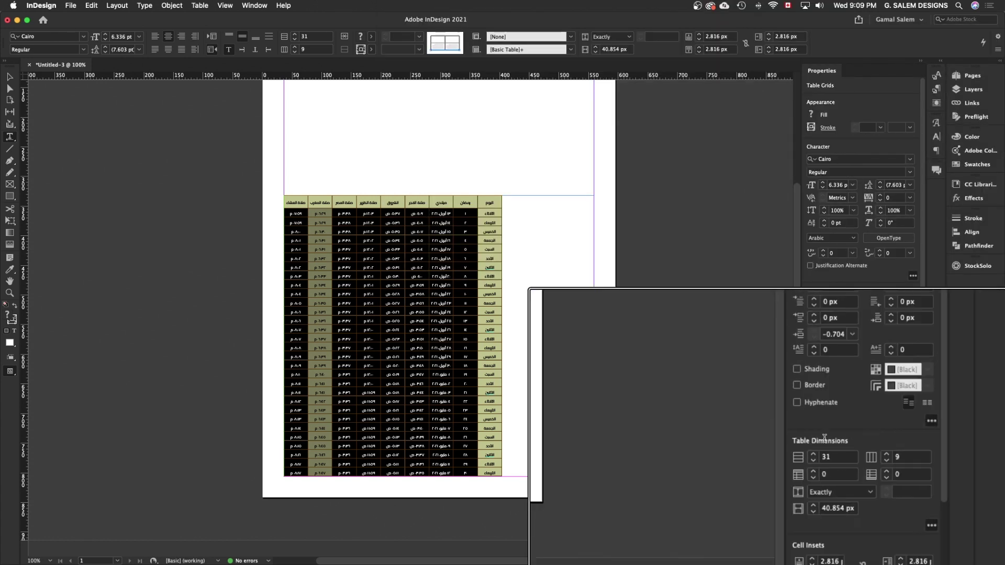
left_click(252, 6)
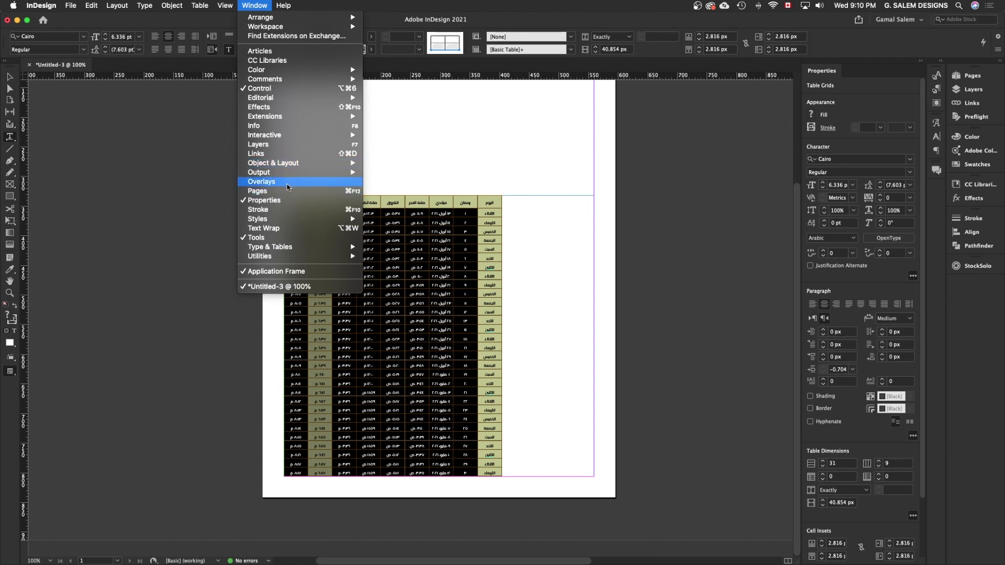
mouse_move(269, 247)
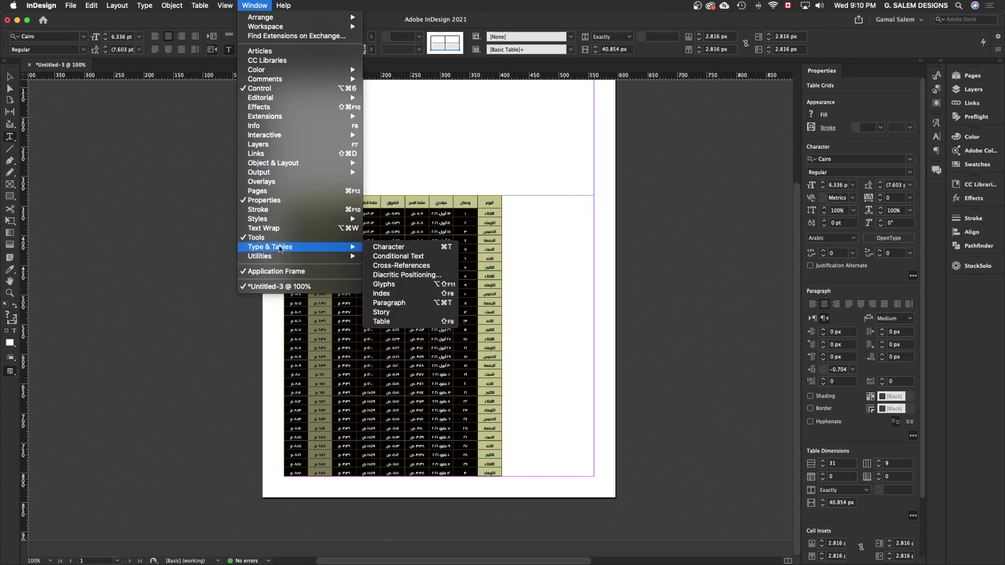
left_click(392, 323)
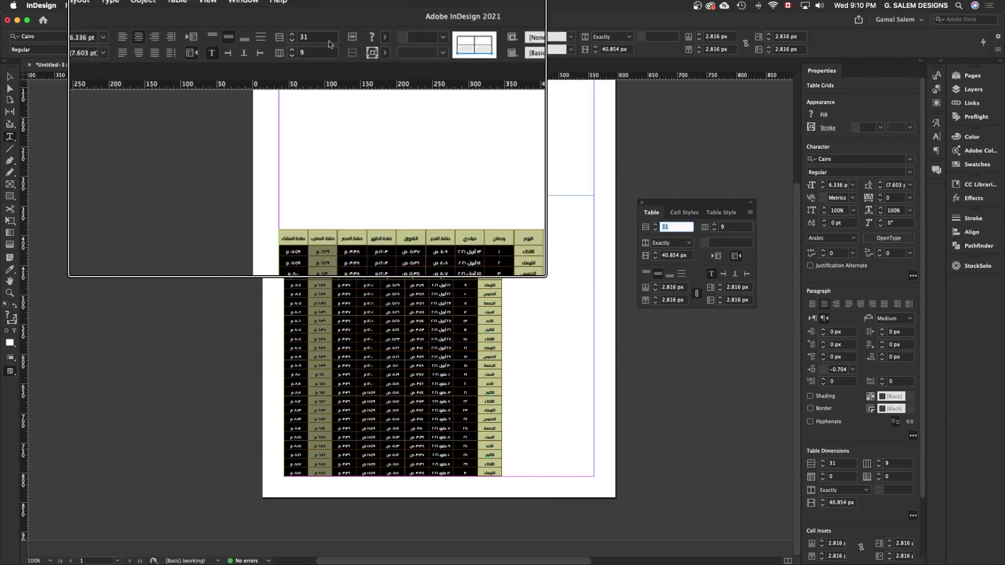
left_click(643, 203)
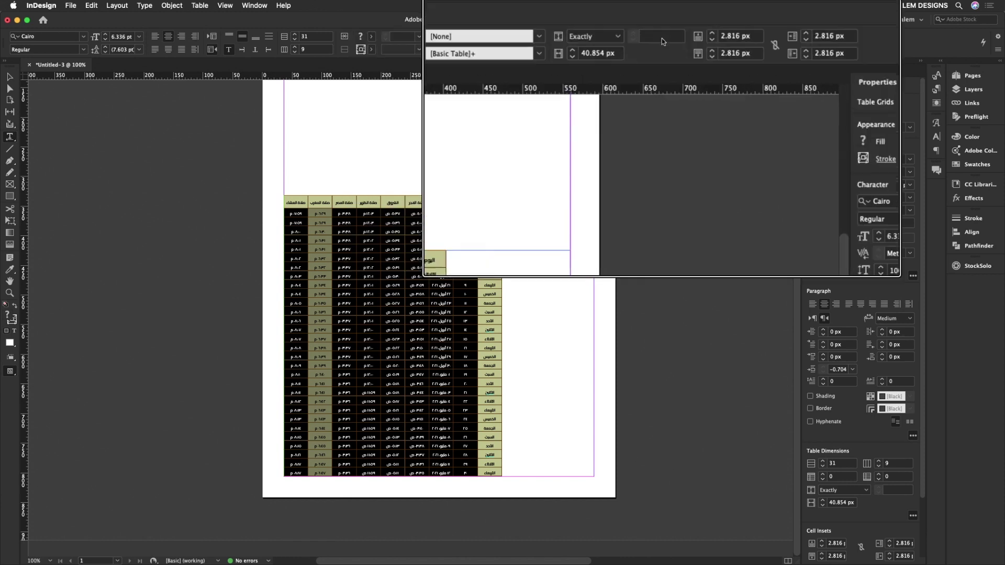
Try column widths from 60 px down to 54 px, then undo back to 40.854 px.
left_click(615, 48)
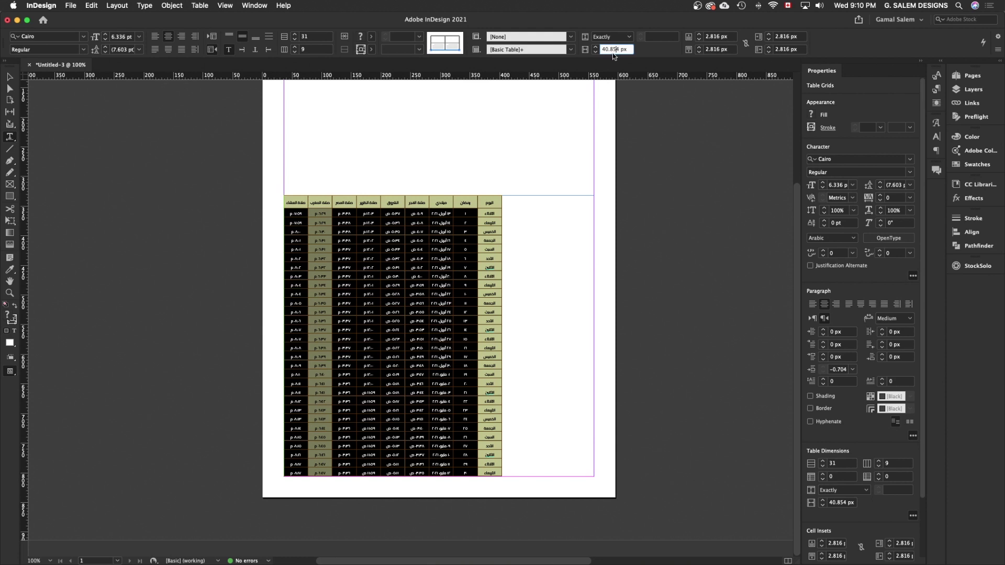
type("60")
key("Return")
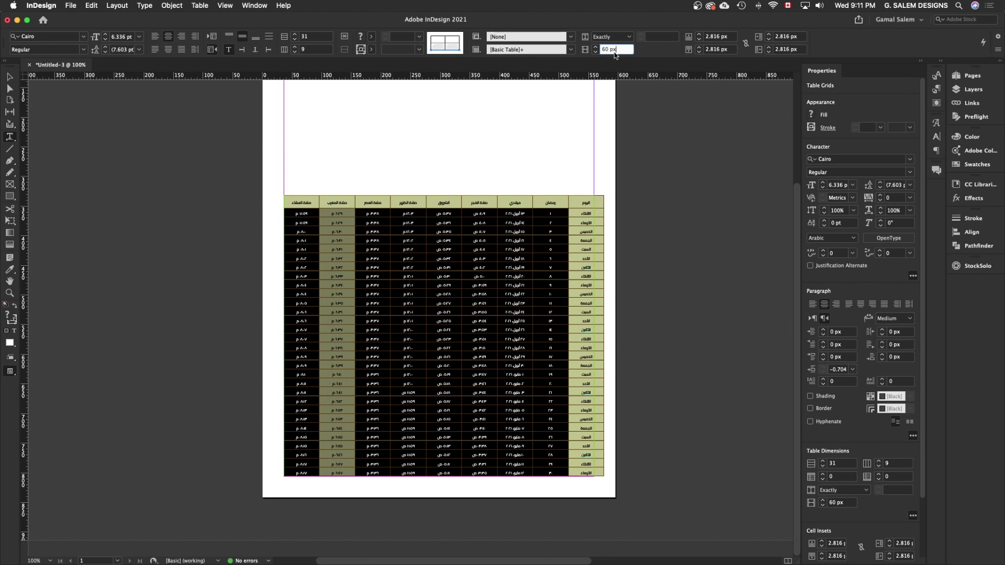
key("Down")
key("Down")
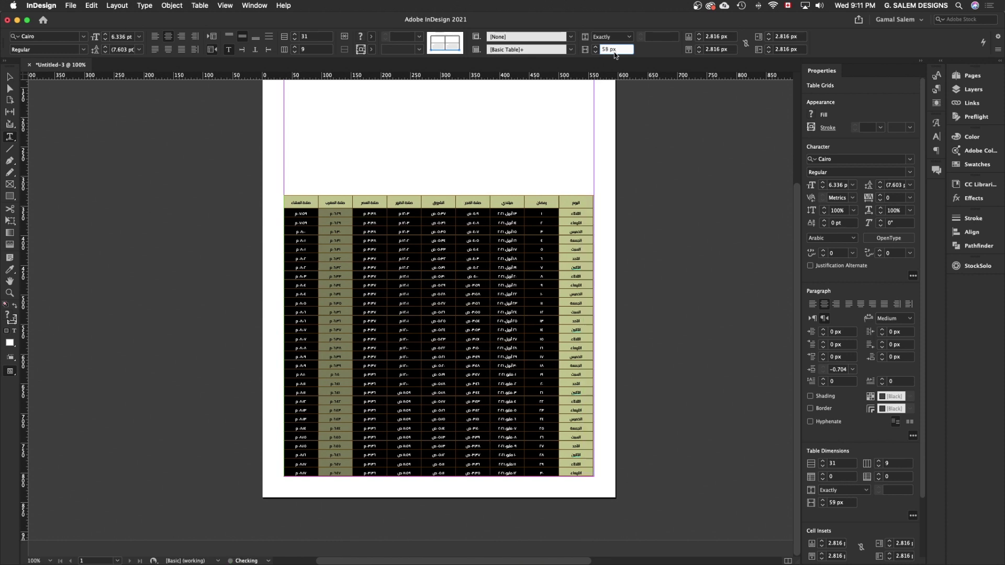
key("Down")
key("Down")
key("Down")
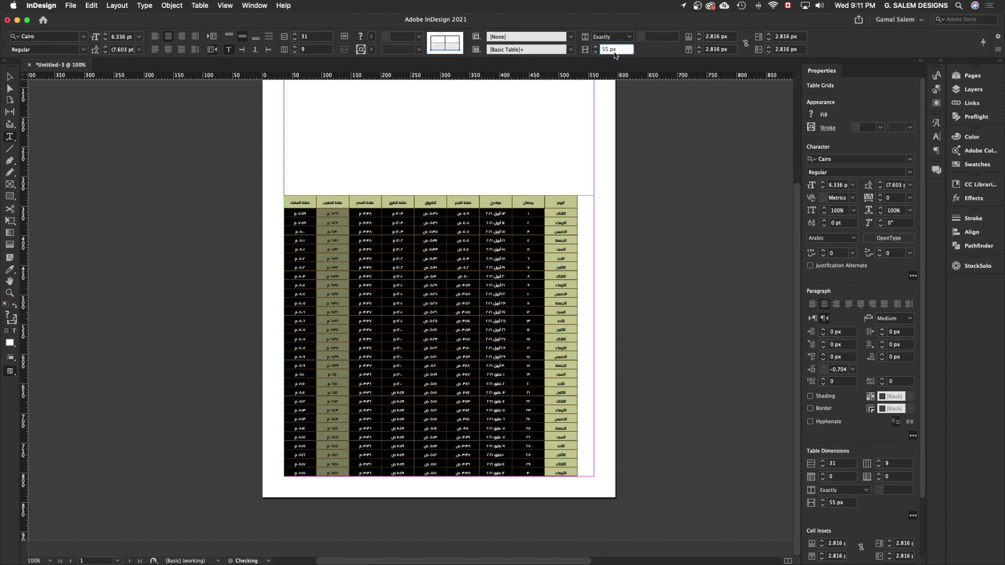
key("Down")
key("Down")
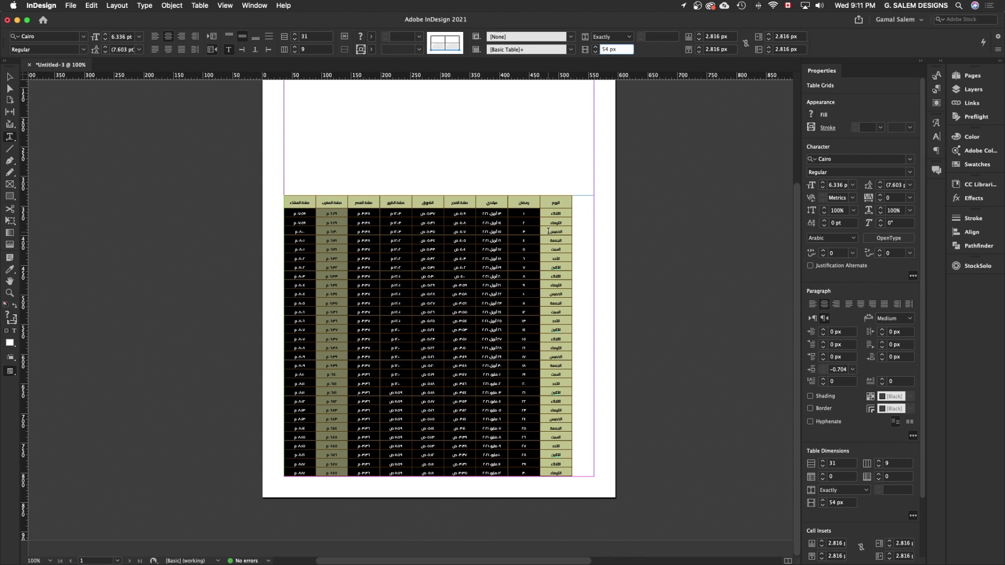
key("Up")
key("Up")
key("Down")
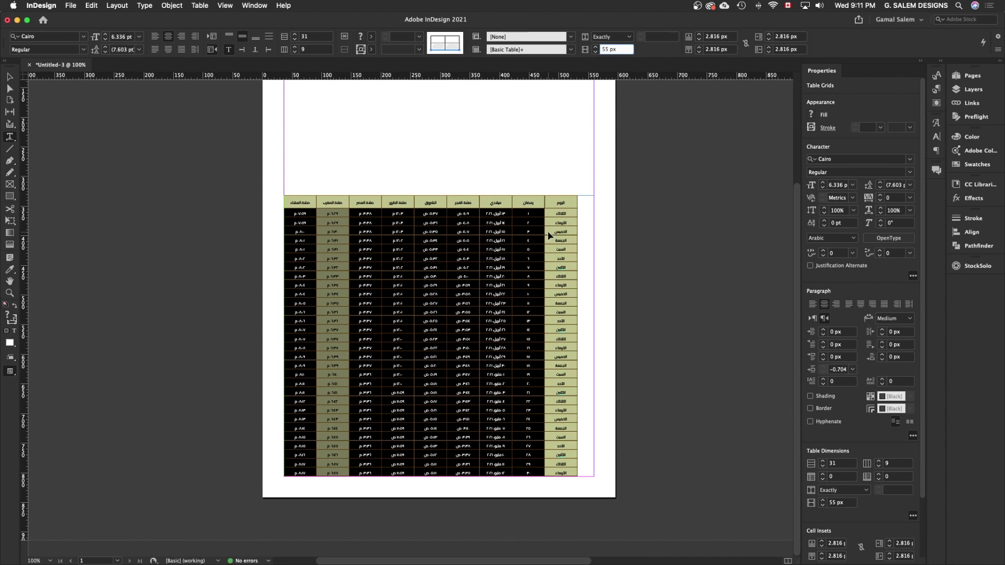
key("super+z")
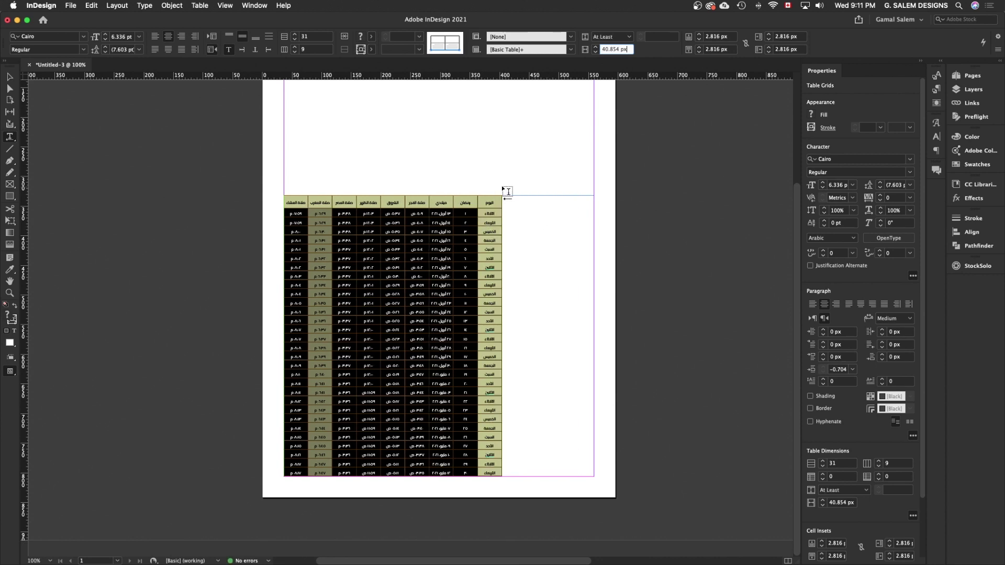
left_click(499, 192)
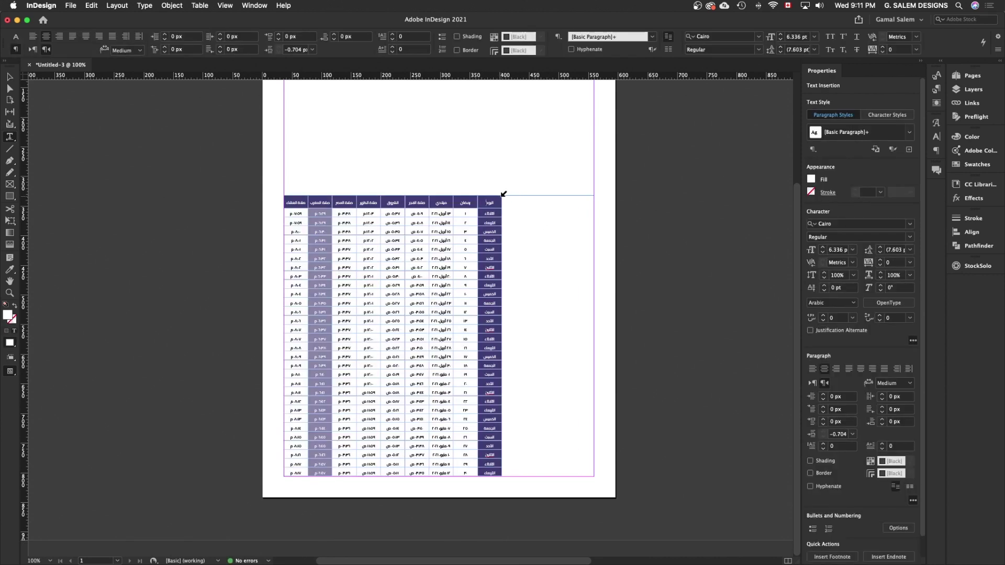
Select the whole table and set its row height to Exactly.
left_click(502, 193)
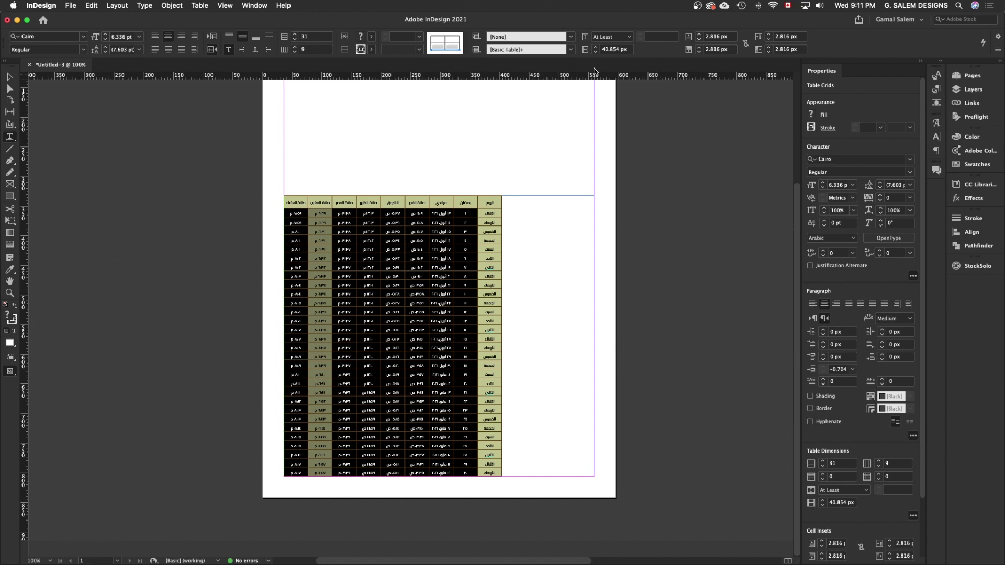
left_click(610, 37)
left_click(600, 60)
Widen every column from 43 px to 58 px so the table spans the frame.
left_click(598, 50)
left_click(597, 50)
type("43")
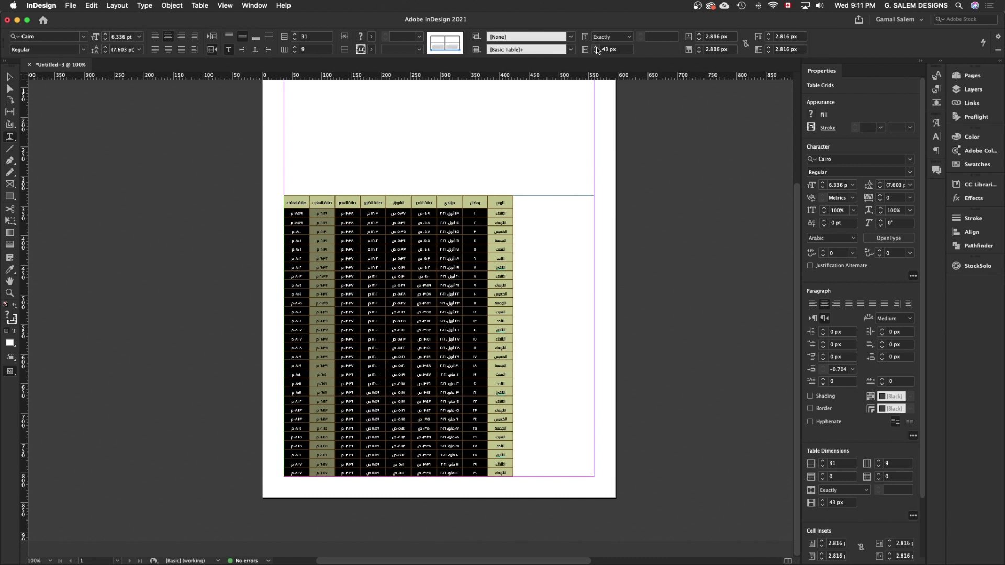
left_click(610, 49)
type("44")
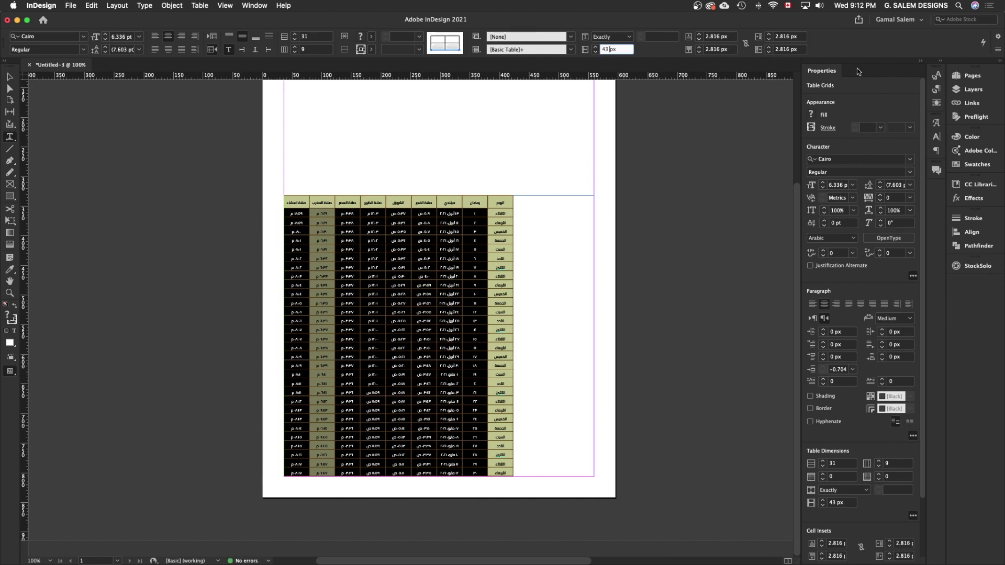
key("Return")
key("Up")
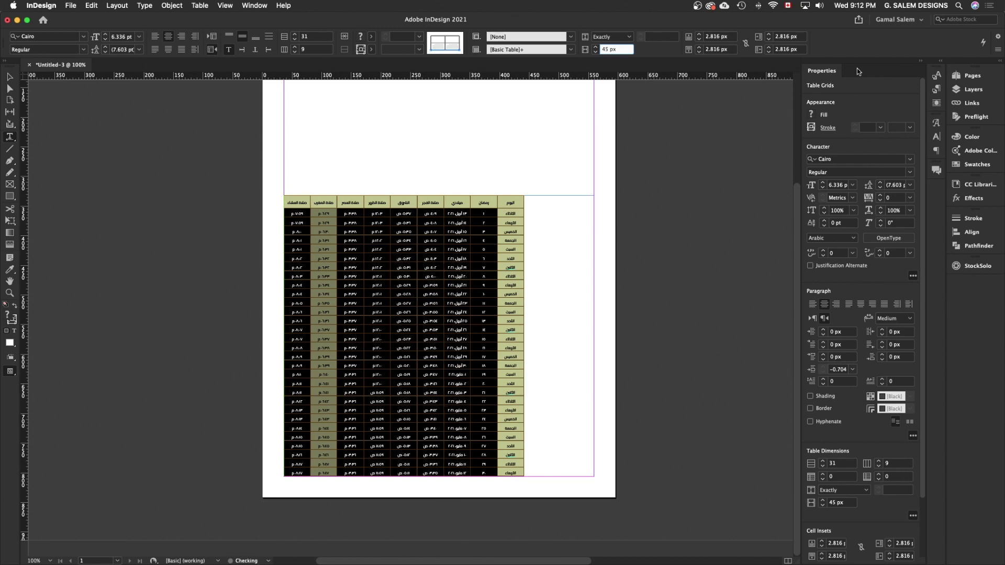
key("Up")
key("Up")
key("Up")
key("Up")
key("Up")
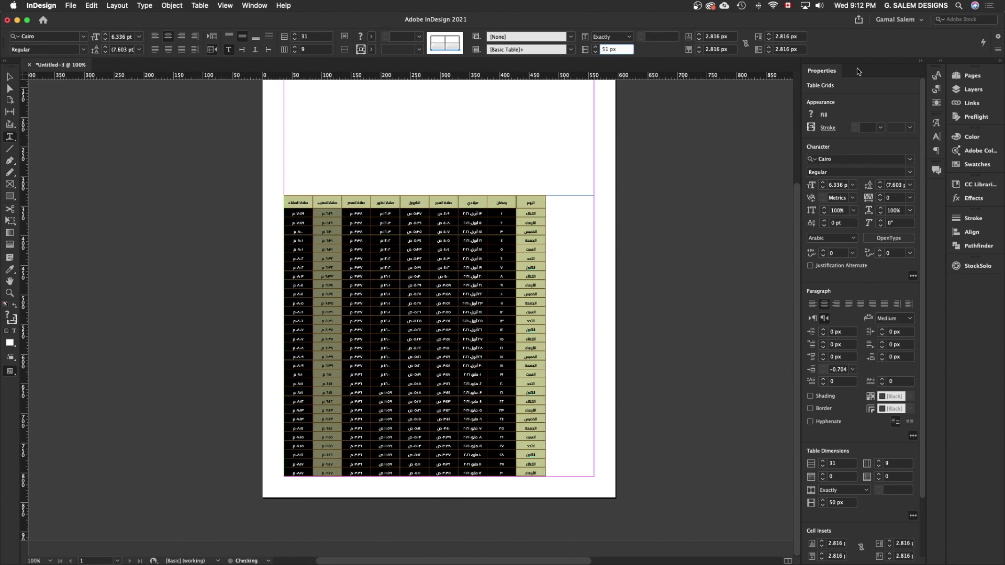
key("Up")
key("Up")
key("Up")
key("Up")
key("Up")
key("Up")
key("Up")
key("Down")
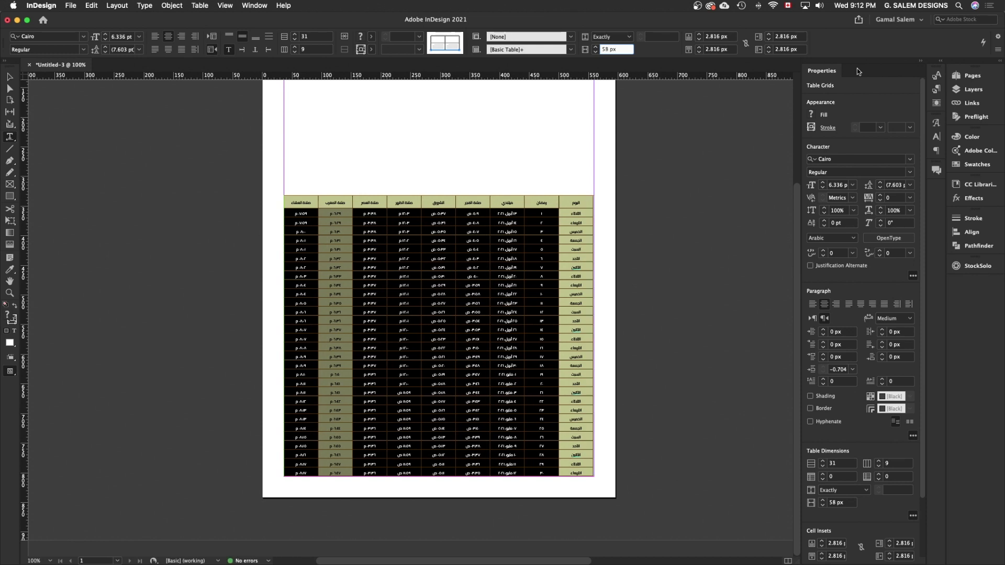
left_click(10, 78)
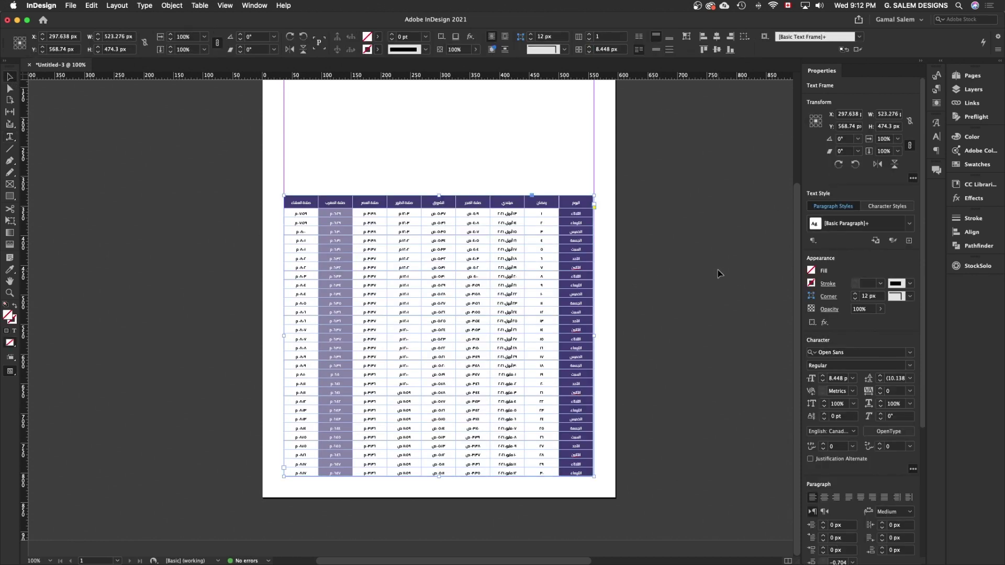
left_click(718, 274)
scroll(537, 311, "up", 1, "alt")
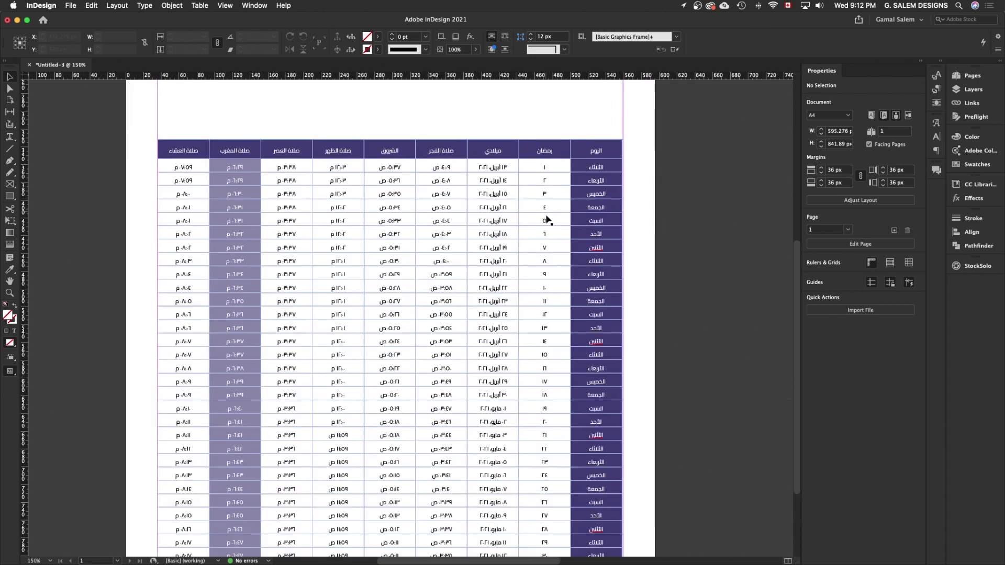
left_click(518, 168)
double_click(517, 166)
left_click_drag(518, 166, 532, 166)
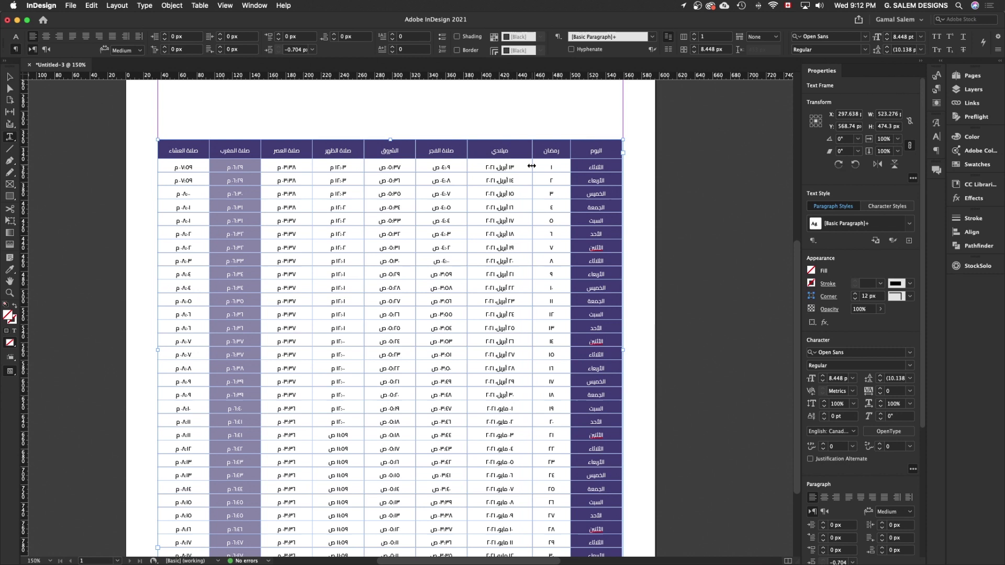
left_click_drag(532, 166, 522, 168)
key("super+alt+a")
left_click(530, 167)
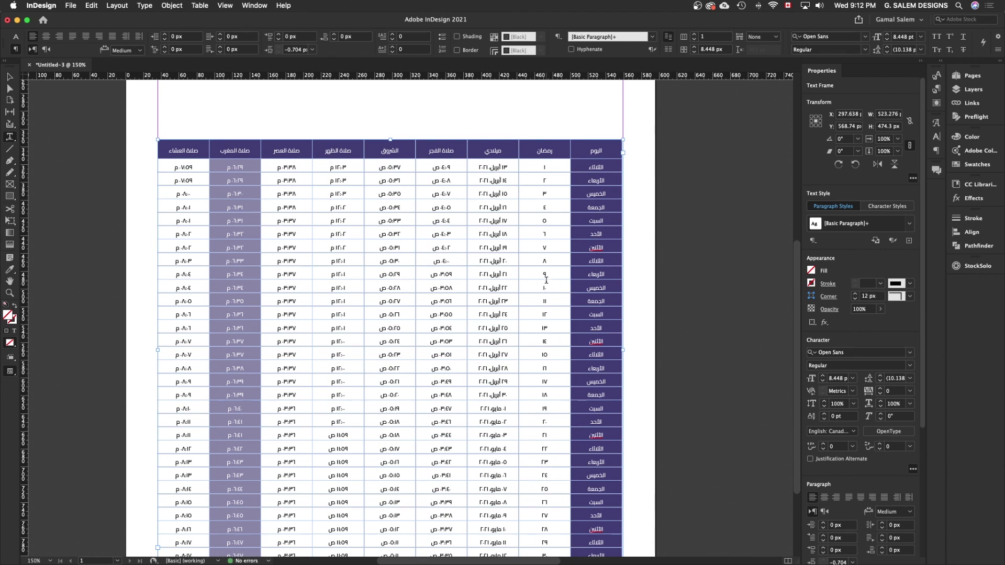
scroll(545, 280, "down", 5)
scroll(549, 308, "up", 3)
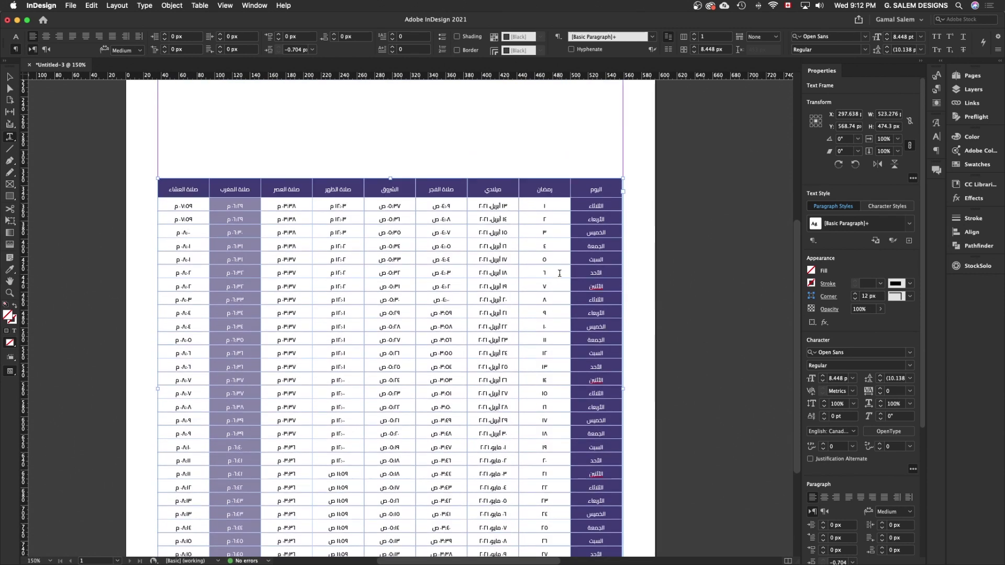
left_click(622, 178)
scroll(497, 198, "up", 3)
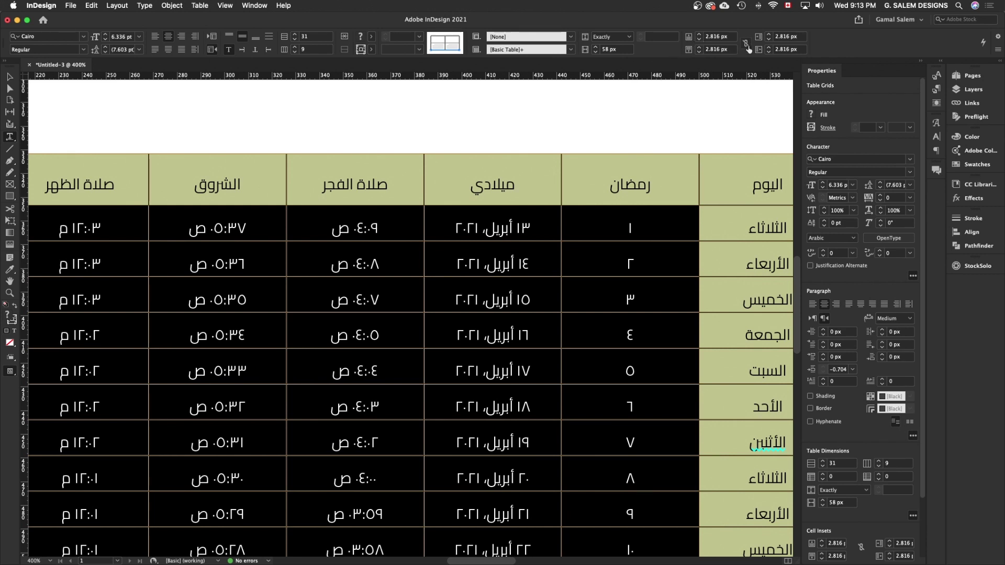
Set the table cell insets to 0 px top, left and right, with a 4 px bottom inset.
left_click(700, 40)
left_click(699, 40)
left_click(700, 52)
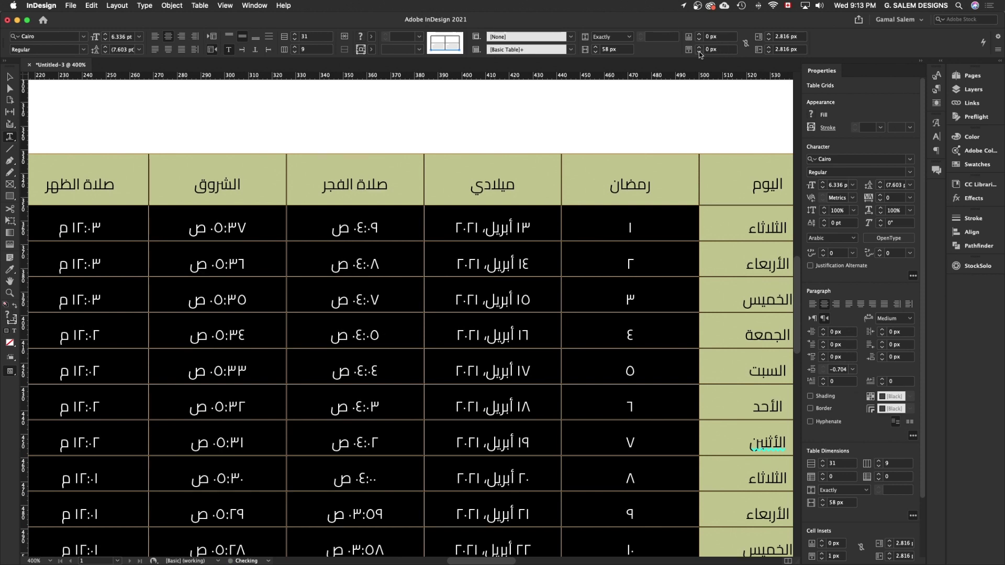
left_click(746, 44)
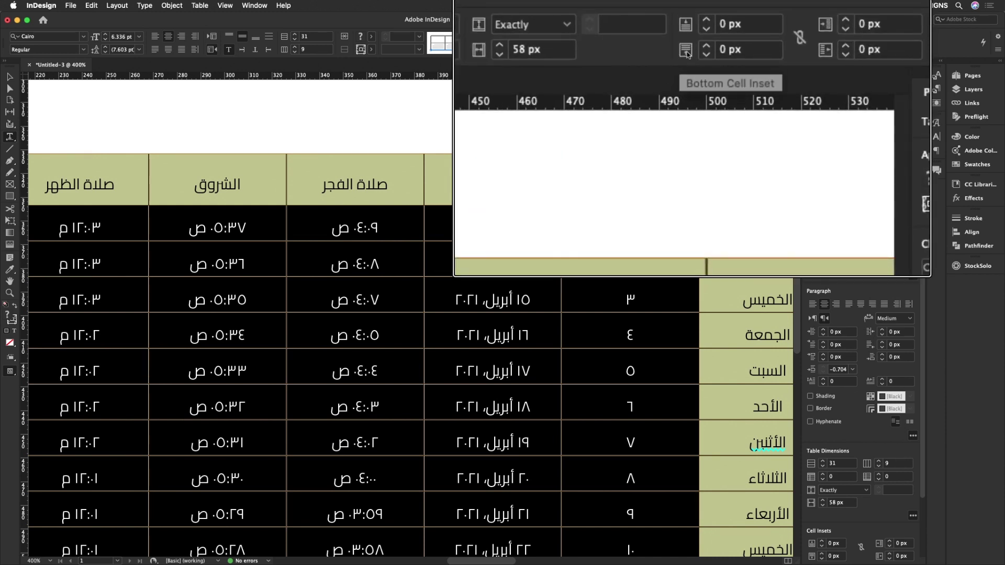
left_click(699, 46)
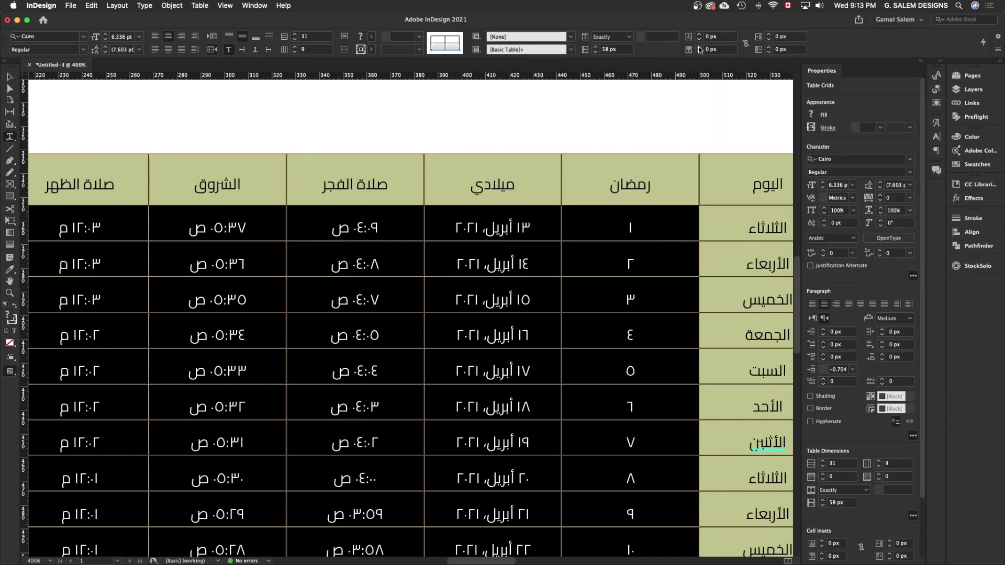
left_click(699, 47)
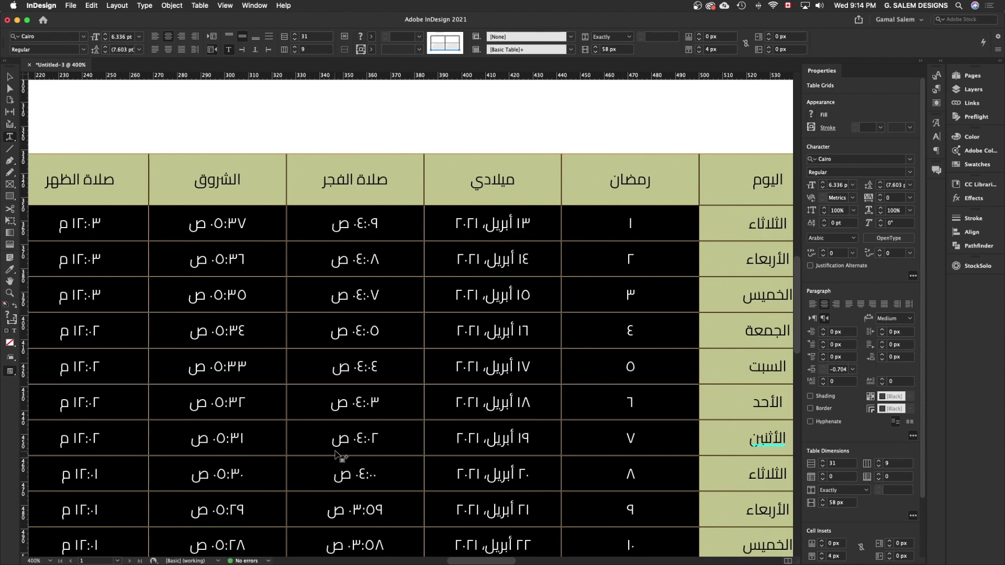
key("super+2")
key("Escape")
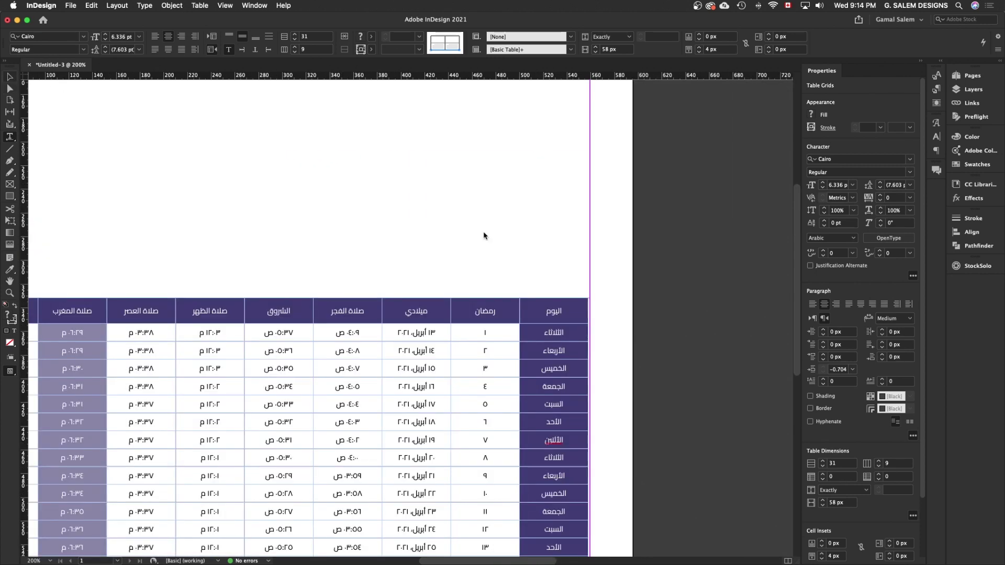
Deselect the table, zoom out to fit the whole A4 page, and drag in BG.jpg.
left_click(612, 349)
scroll(613, 348, "down", 5)
key("super+minus")
scroll(610, 358, "up", 1)
key("super+minus")
scroll(652, 367, "up", 2)
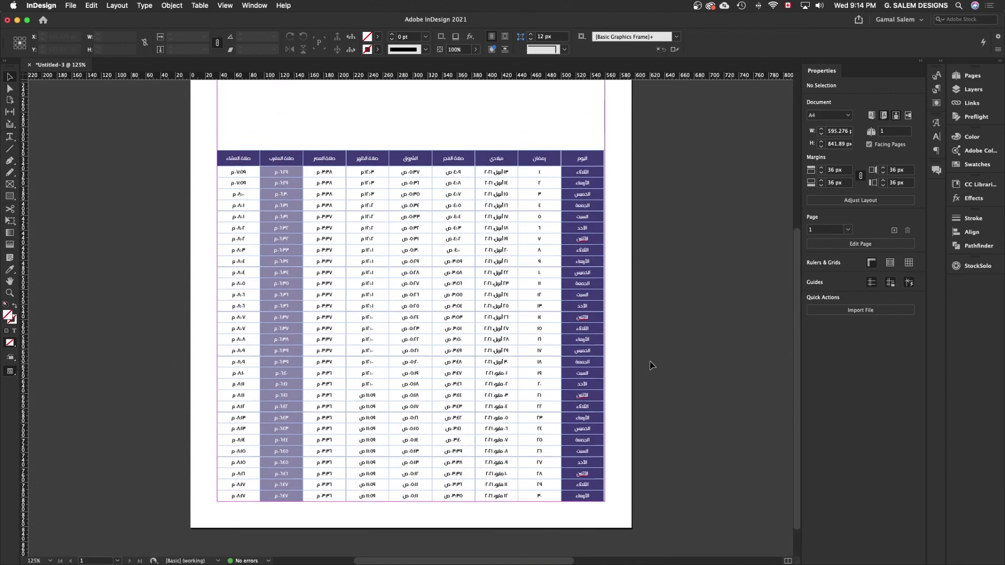
scroll(652, 365, "up", 2)
scroll(652, 365, "up", 1)
scroll(652, 365, "up", 3)
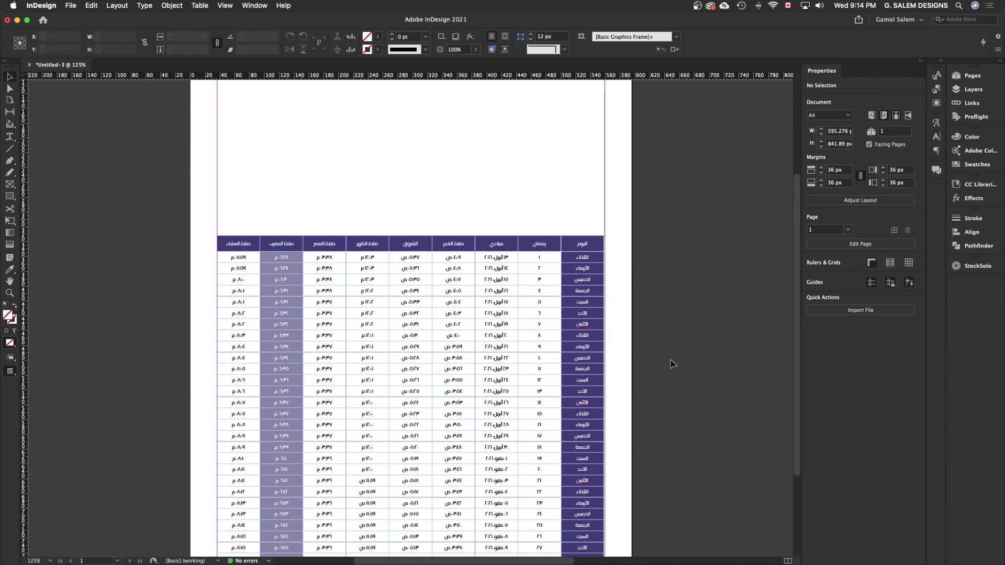
key("super+0")
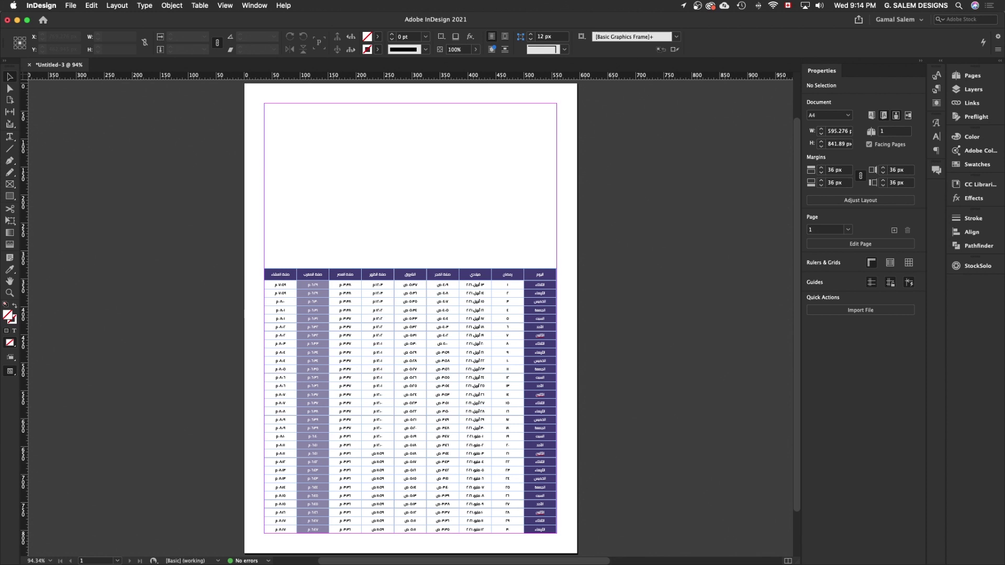
left_click_drag(544, 288, 286, 149)
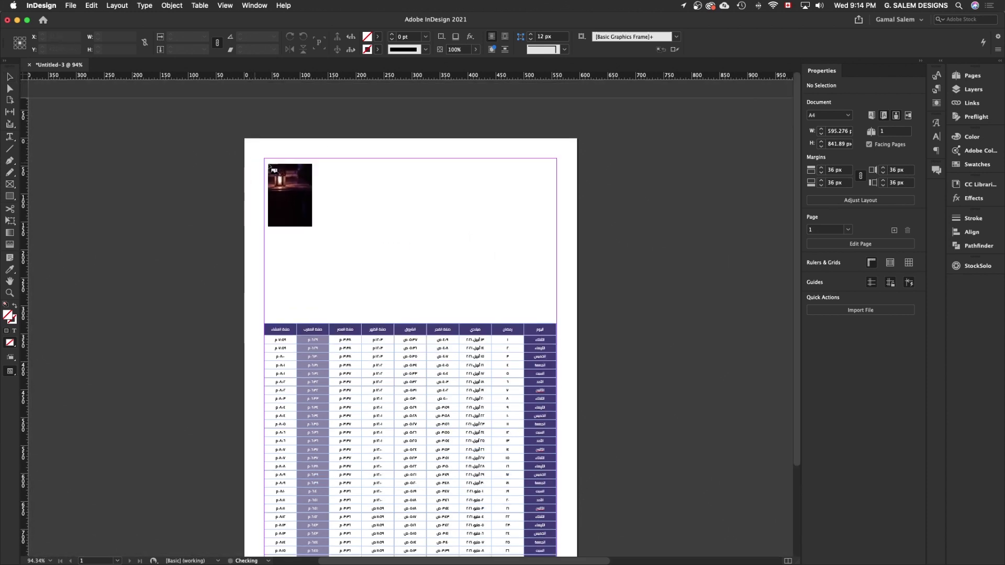
Place the lantern photo at the page's top-left corner and shrink its frame to roughly page size.
left_click_drag(255, 164, 245, 140)
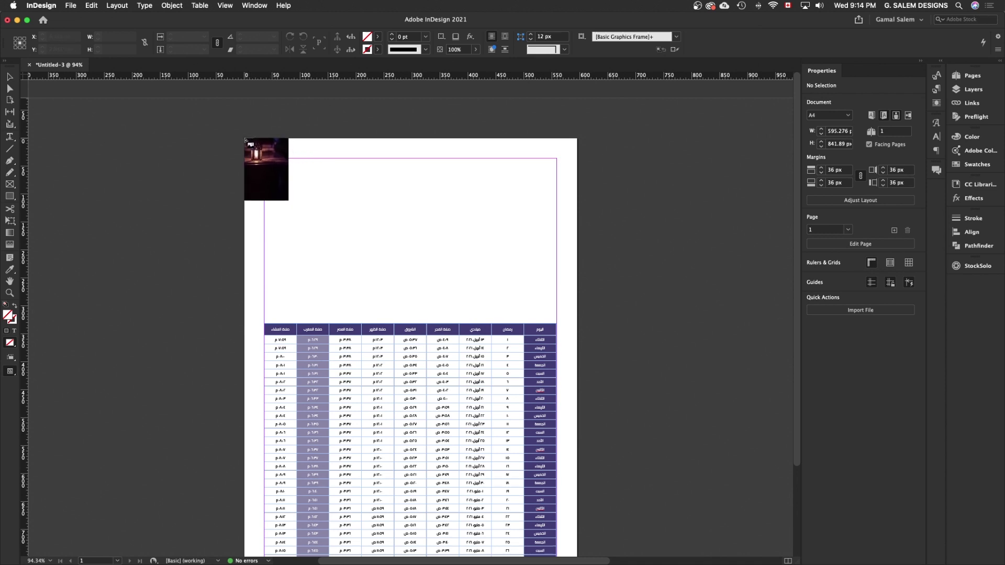
left_click(245, 140)
key("super+minus")
key("super+minus")
key("super+minus")
key("super+minus")
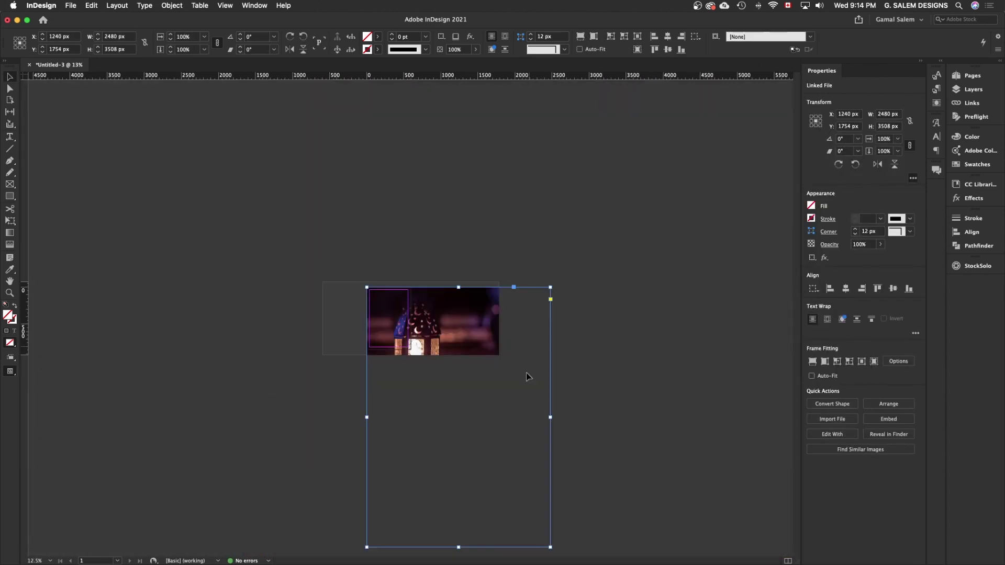
left_click_drag(550, 547, 407, 349)
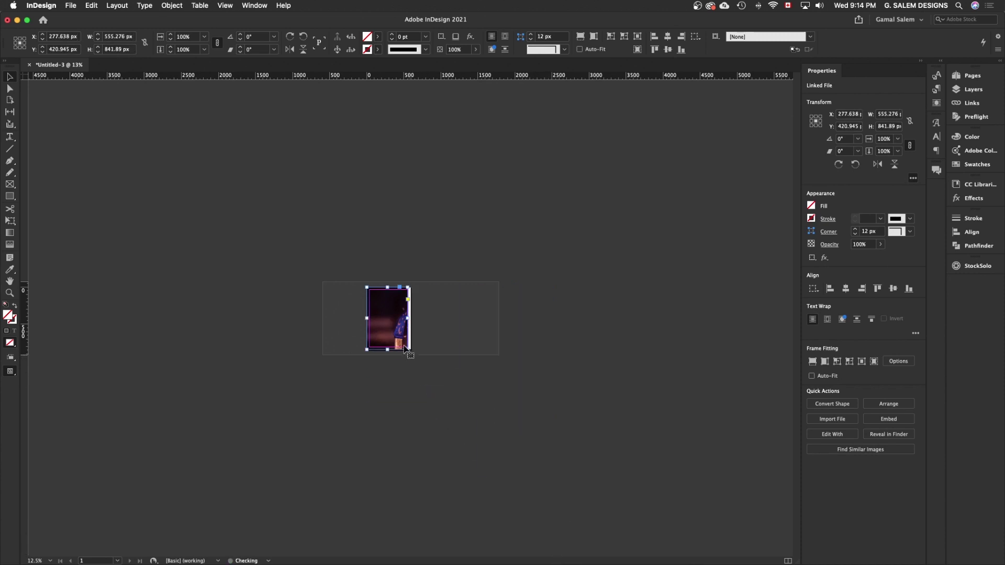
Fit the photo frame to the 595.276 × 841.89 px page and fill it proportionally.
key("super+equal")
key("super+equal")
key("super+equal")
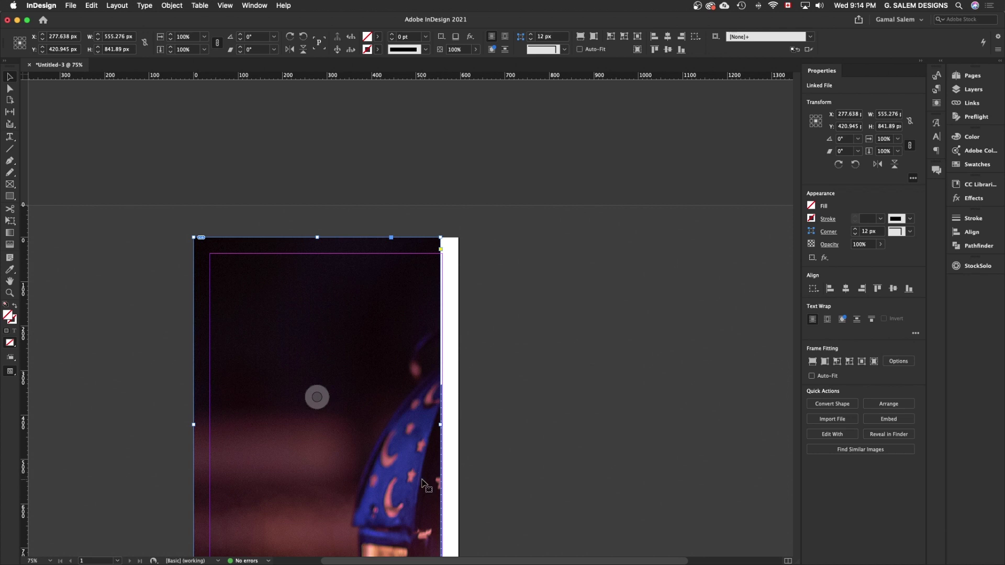
scroll(539, 416, "left", 2)
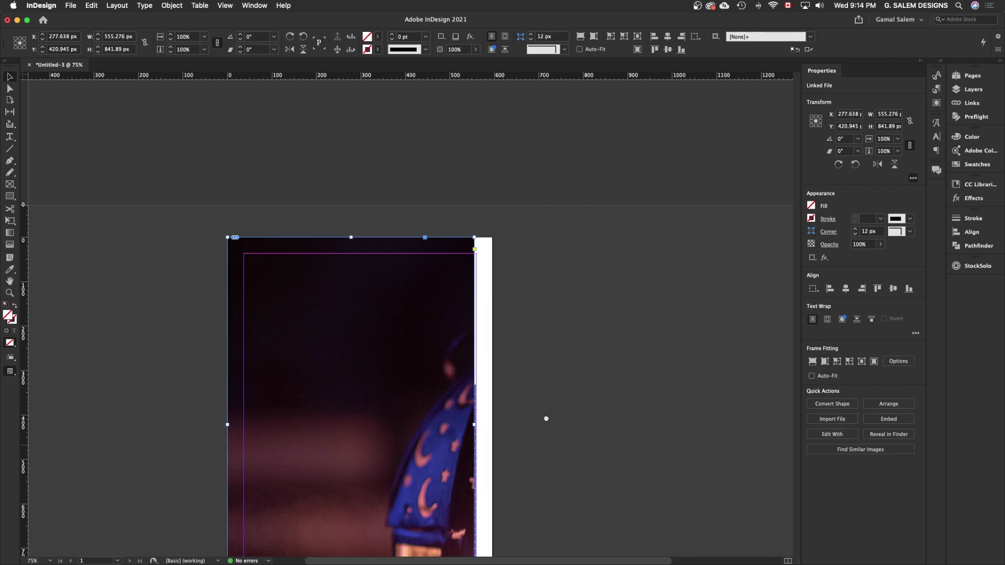
key("super+equal")
left_click_drag(504, 246, 529, 259)
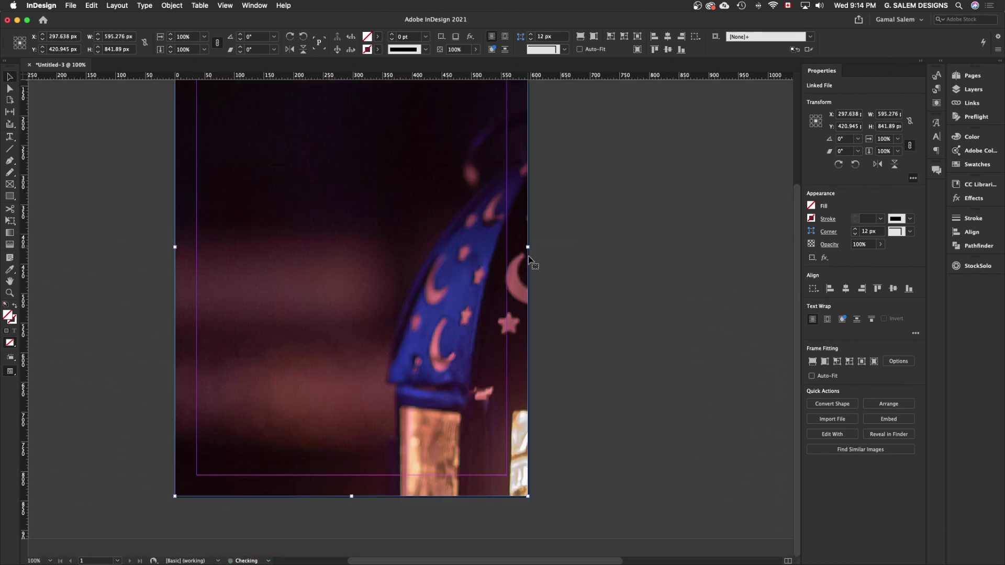
left_click_drag(351, 496, 351, 496)
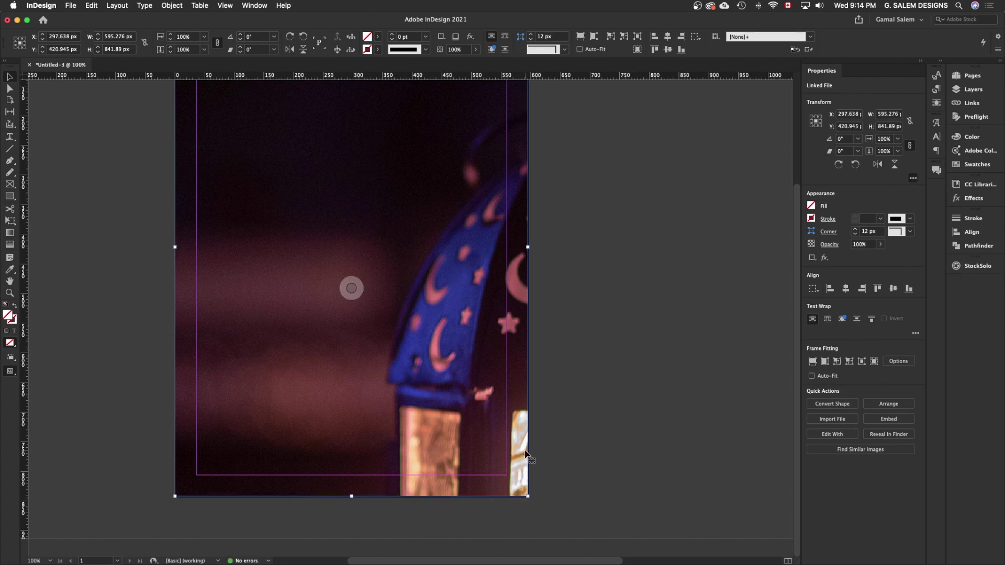
scroll(610, 426, "up", 3)
scroll(612, 427, "up", 2)
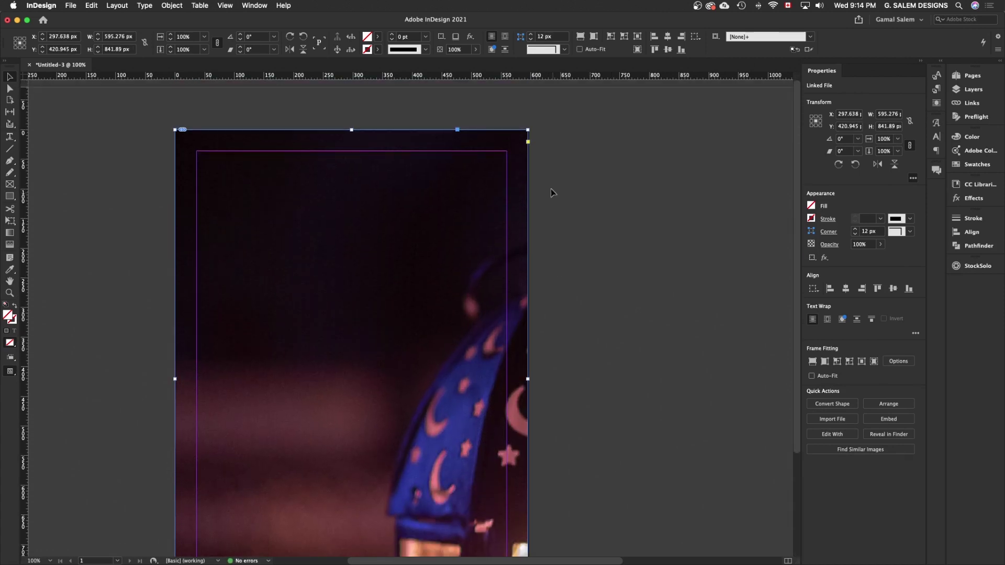
left_click_drag(528, 379, 528, 380)
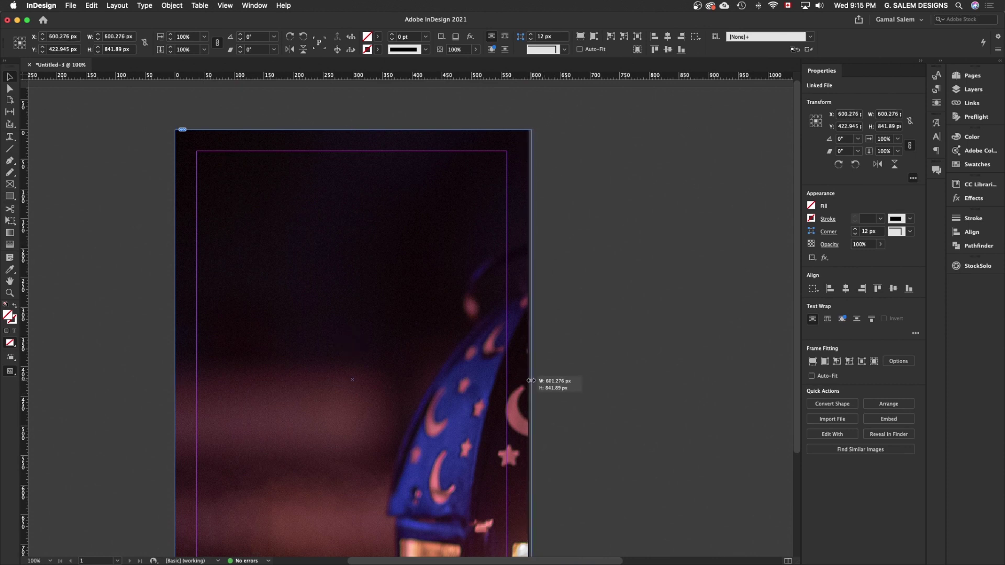
left_click_drag(528, 380, 530, 382)
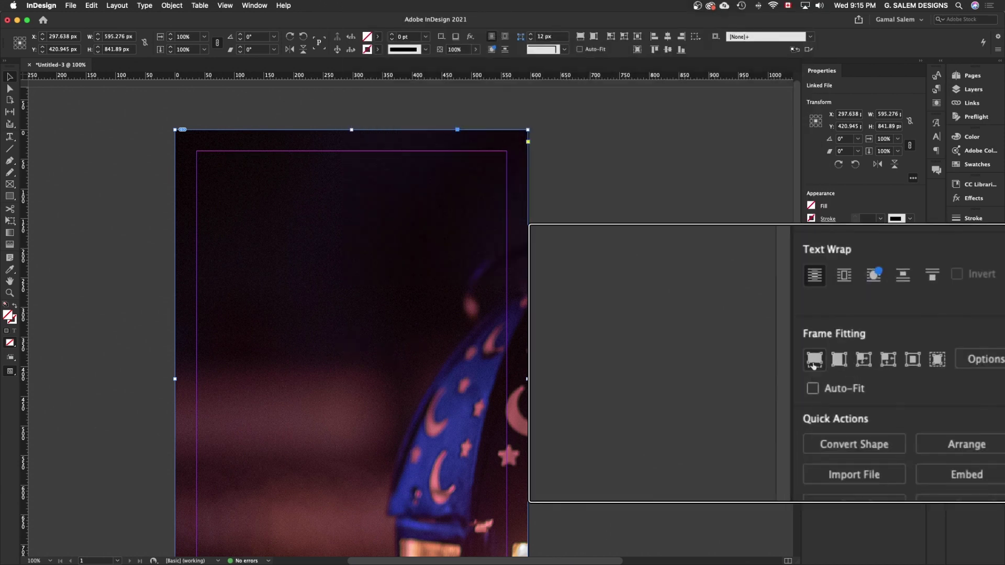
left_click(811, 363)
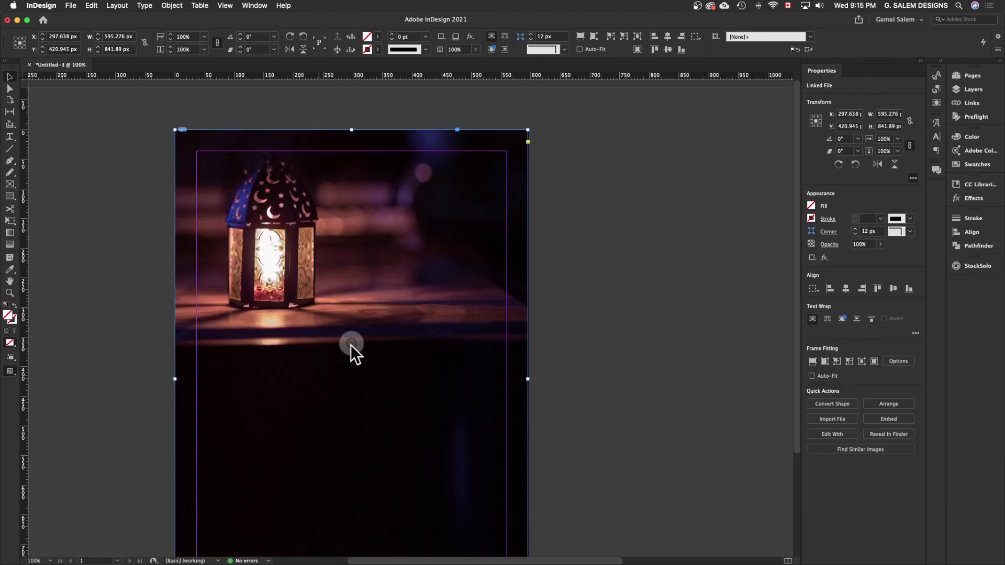
Send the lantern photo frame to the back, behind the prayer-times table.
left_click(351, 343)
left_click(606, 312)
left_click(395, 371)
key("super+shift+bracketleft")
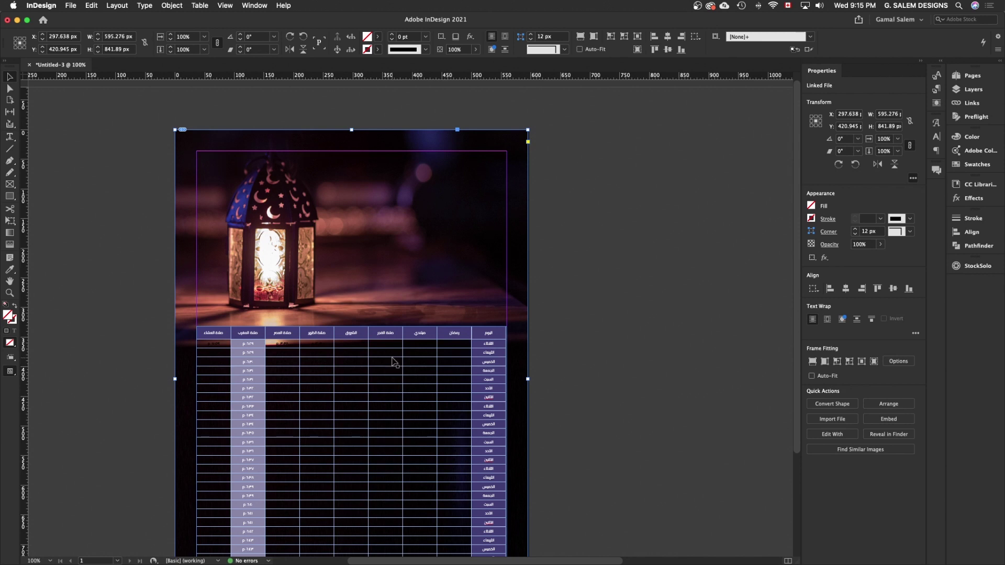
scroll(511, 370, "down", 2)
scroll(352, 285, "up", 1, "alt")
scroll(374, 332, "down", 1)
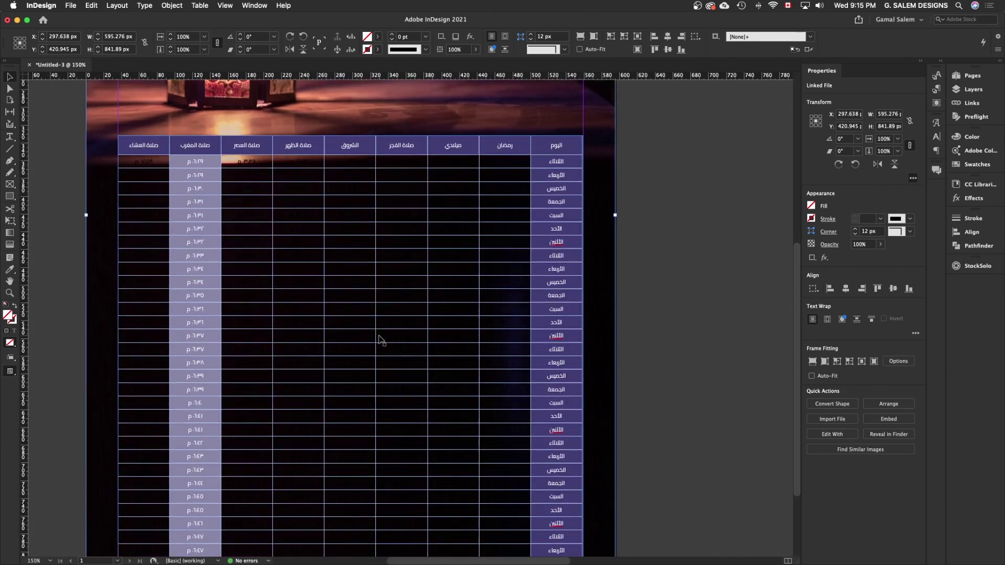
scroll(376, 341, "down", 4)
scroll(382, 346, "up", 5)
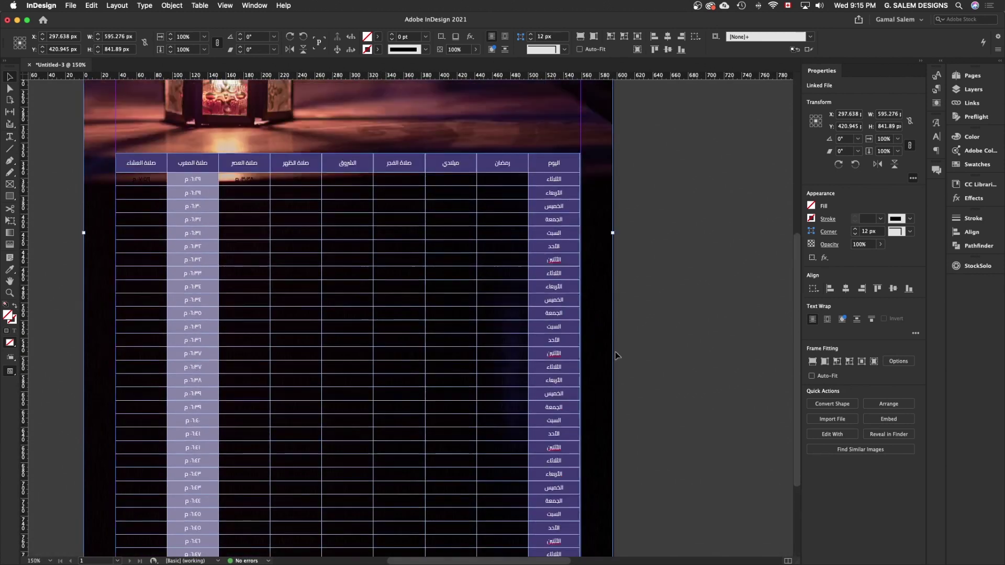
left_click(709, 341)
Switch to Preview mode and select the table's dark data cells with the Type tool.
key("w")
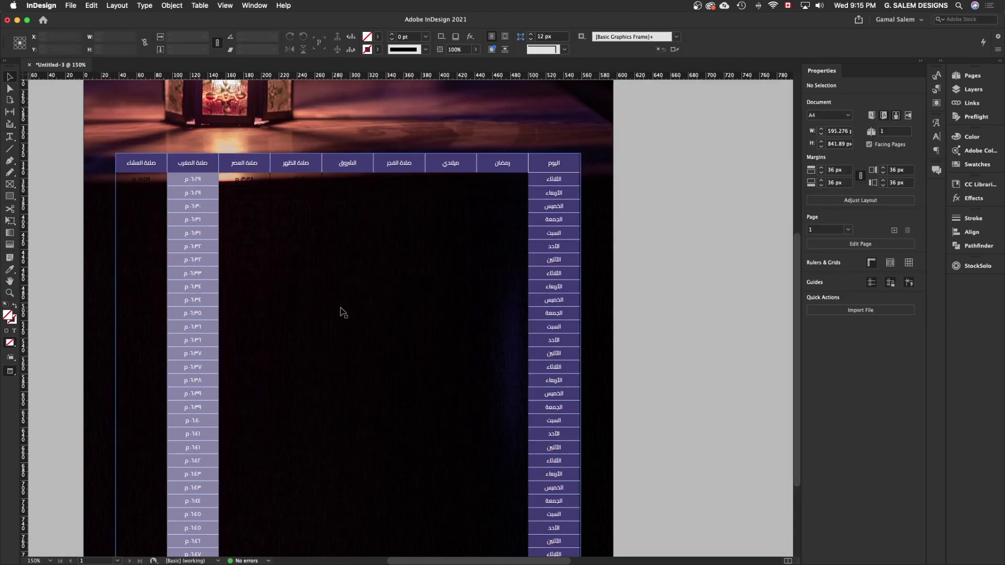
scroll(341, 312, "up", 4)
scroll(362, 317, "up", 1)
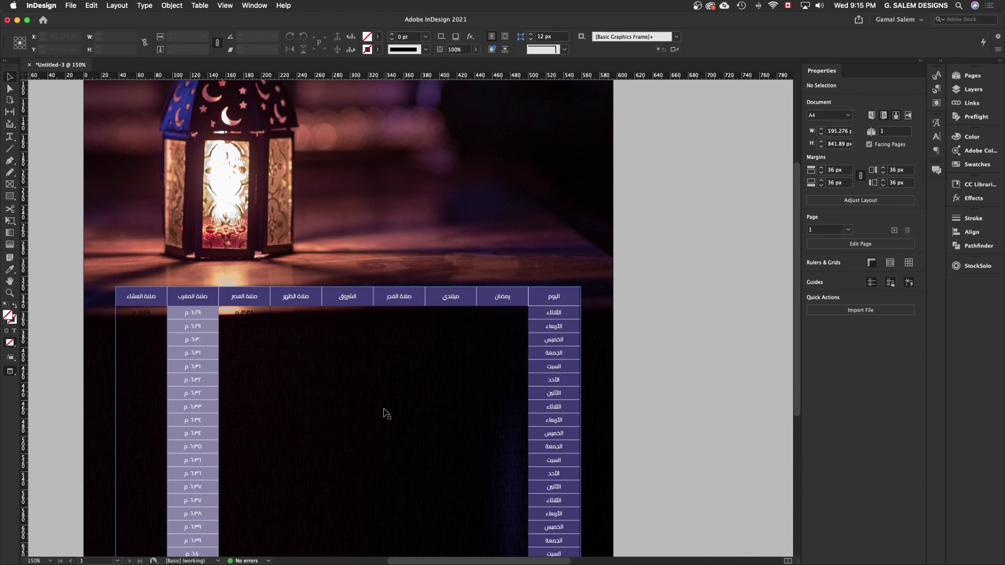
scroll(384, 410, "down", 2)
scroll(384, 410, "down", 2)
scroll(386, 411, "down", 4)
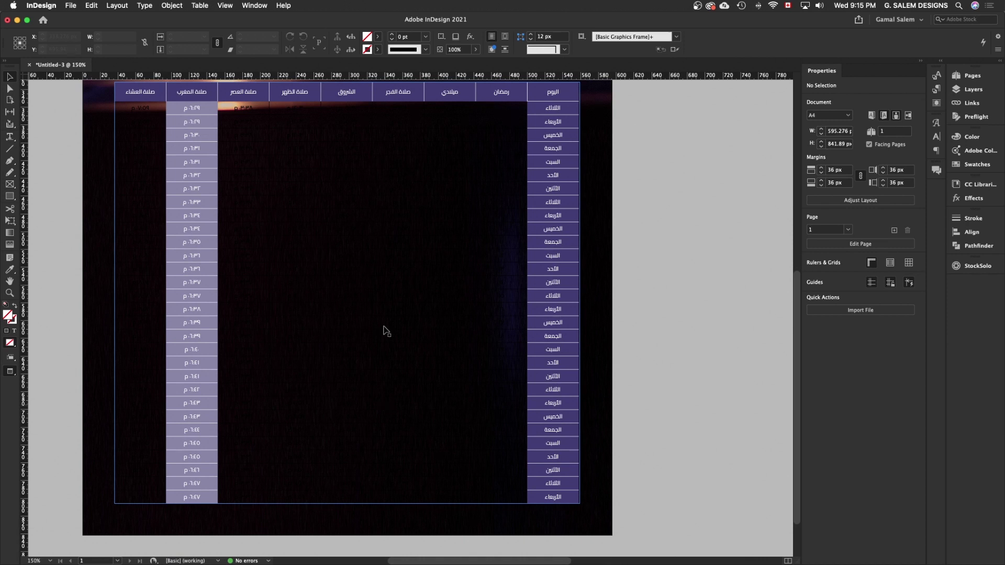
scroll(374, 305, "up", 6)
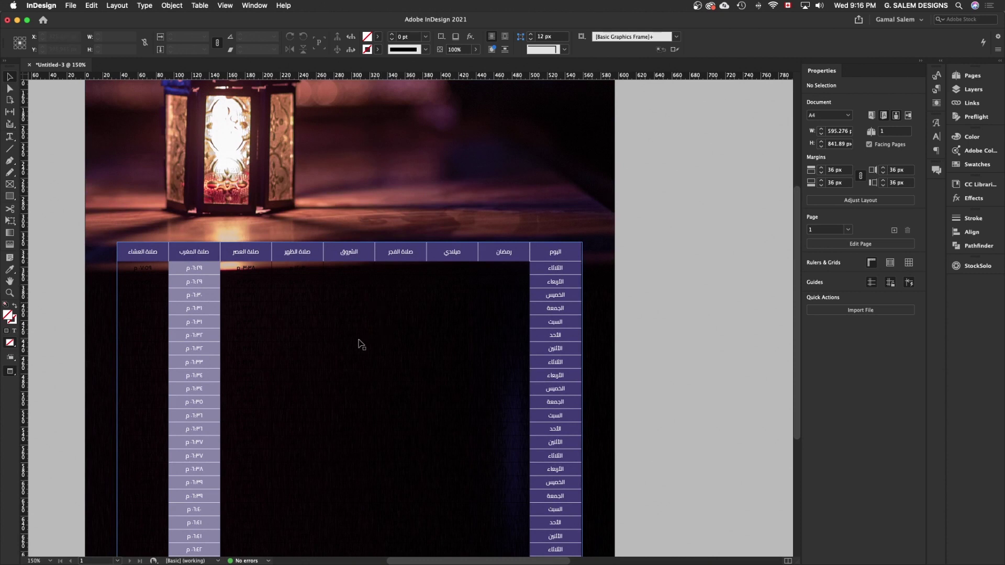
scroll(359, 344, "down", 1)
scroll(370, 348, "down", 12)
scroll(482, 218, "up", 9)
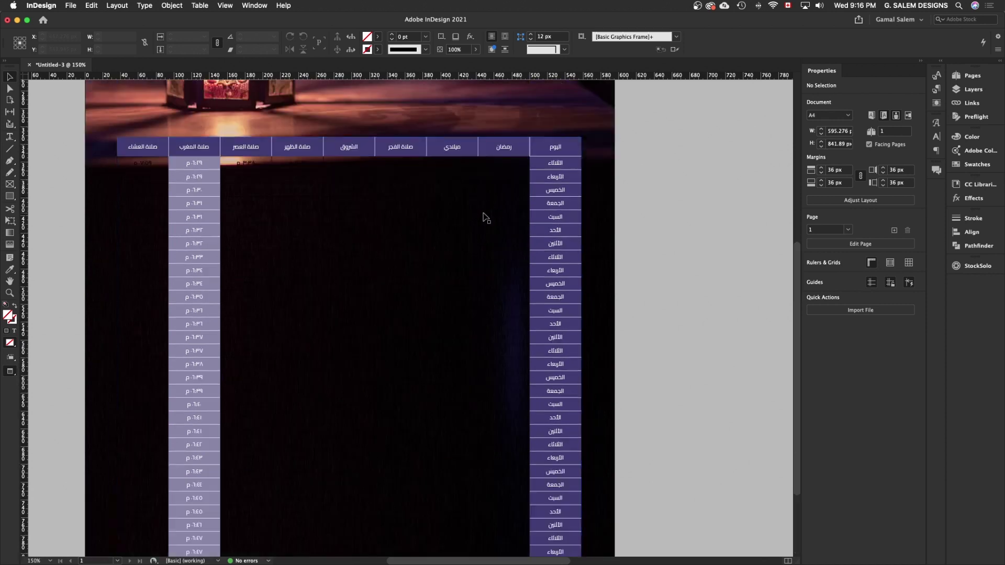
left_click(523, 170)
left_click_drag(523, 169, 230, 559)
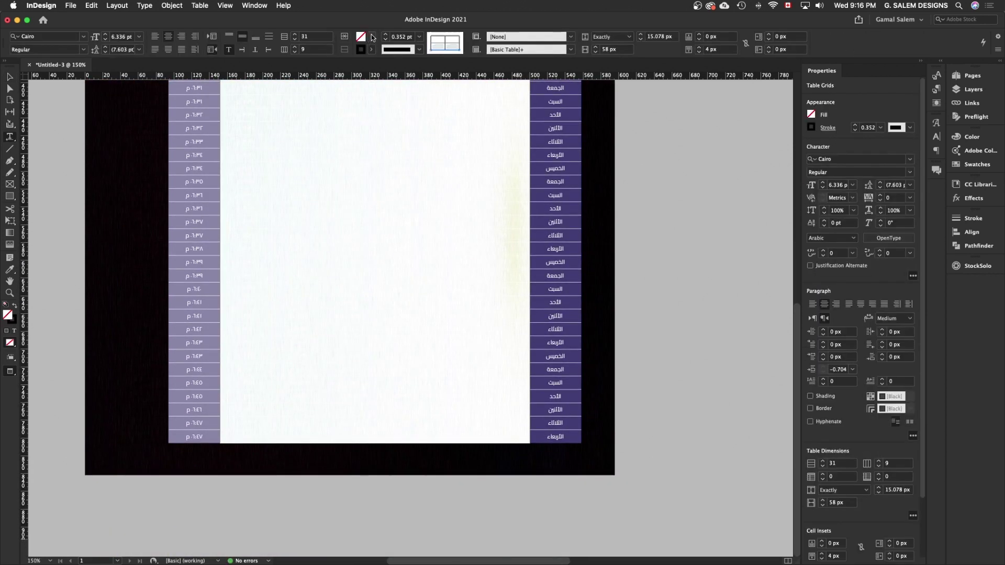
Fill the selected data cells with Paper white.
left_click(373, 37)
left_click(286, 88)
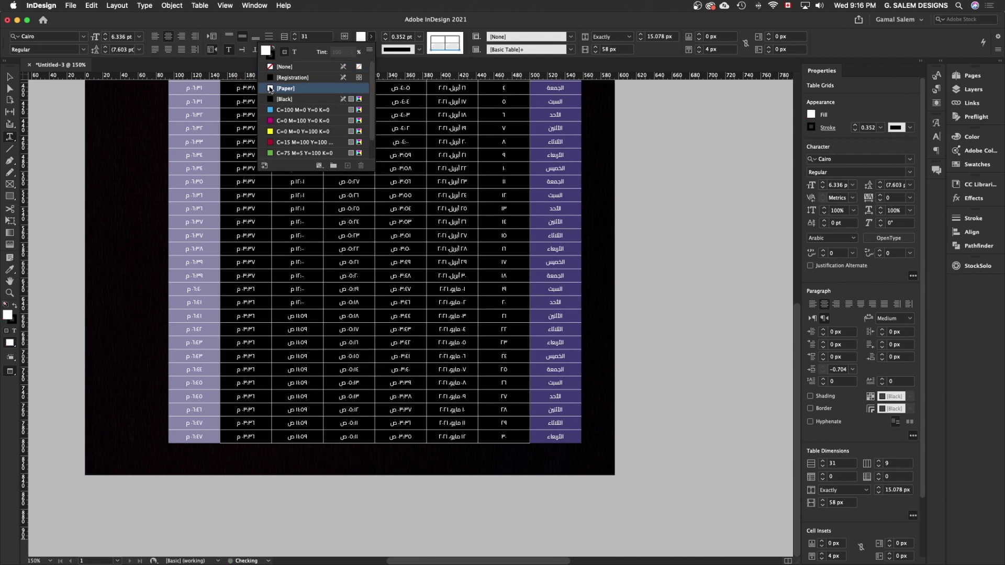
left_click(160, 139)
Fill the day-name column with the same dark purple as the header row.
scroll(191, 295, "up", 5)
scroll(168, 278, "down", 5)
mouse_move(155, 139)
left_mouse_down()
mouse_move(130, 278)
mouse_move(133, 530)
left_mouse_up()
left_click(371, 37)
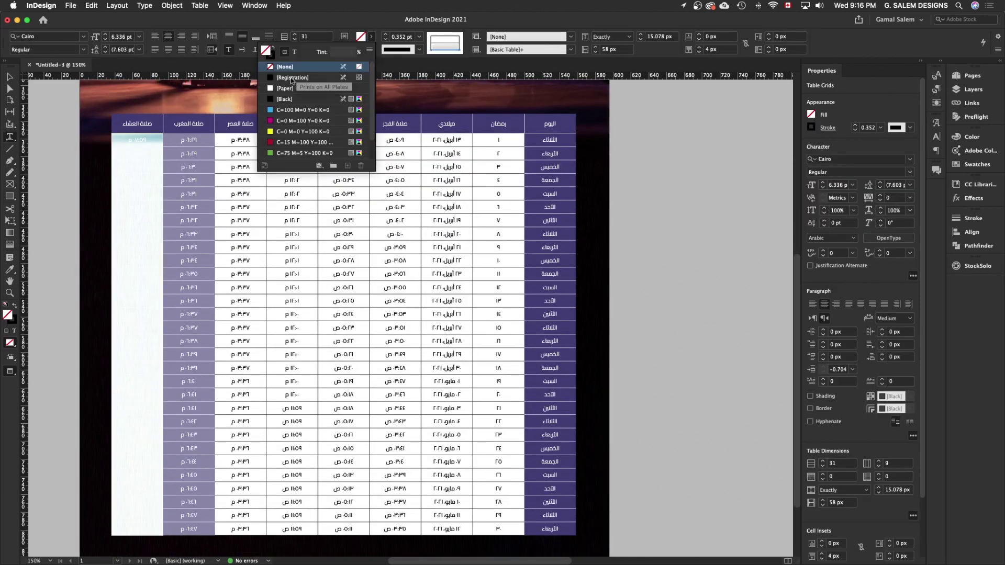
left_click(293, 67)
left_click(658, 228)
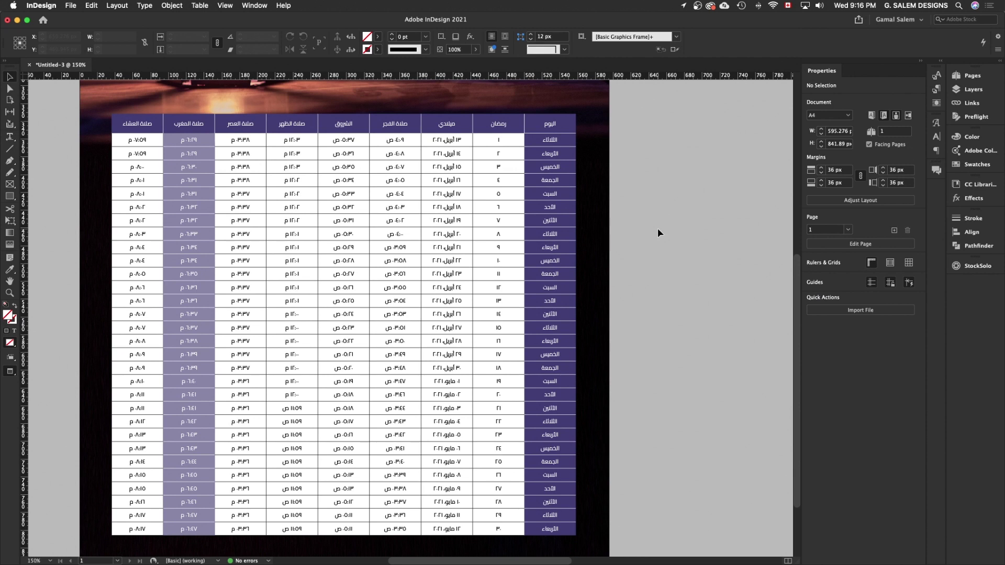
key("super+0")
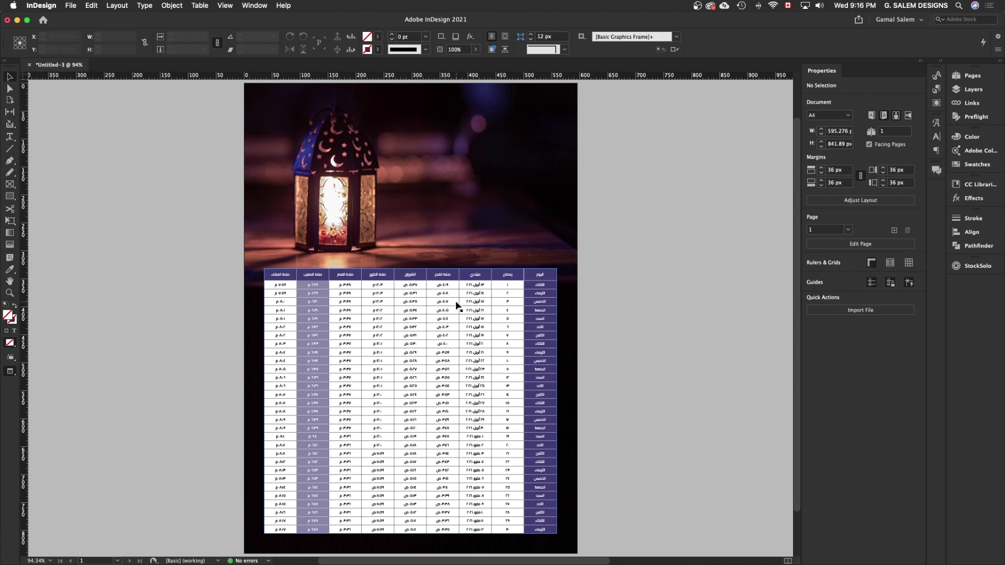
Raise the table by dragging its frame's top edge upward, then select the whole table.
left_click(555, 274)
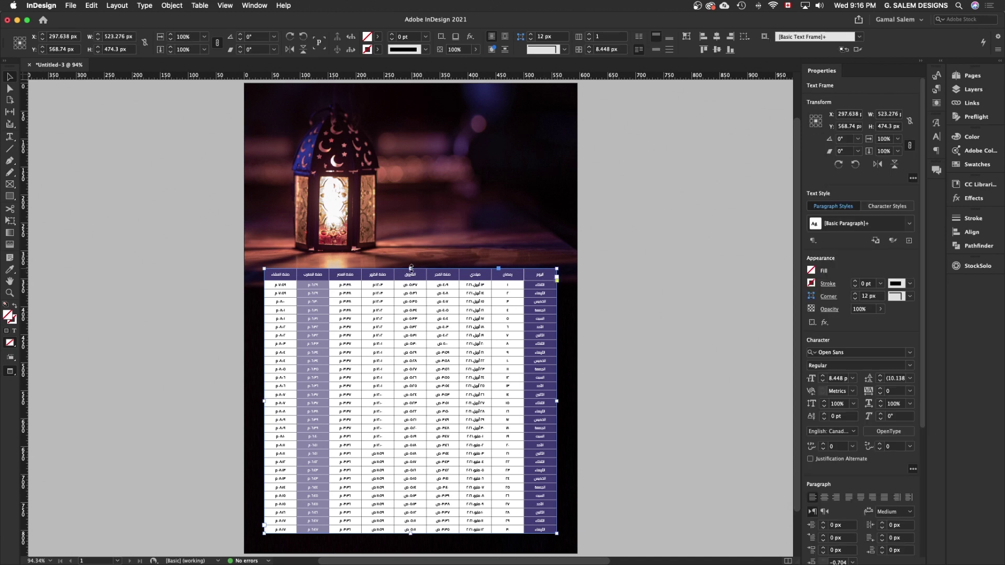
left_click_drag(410, 268, 410, 245)
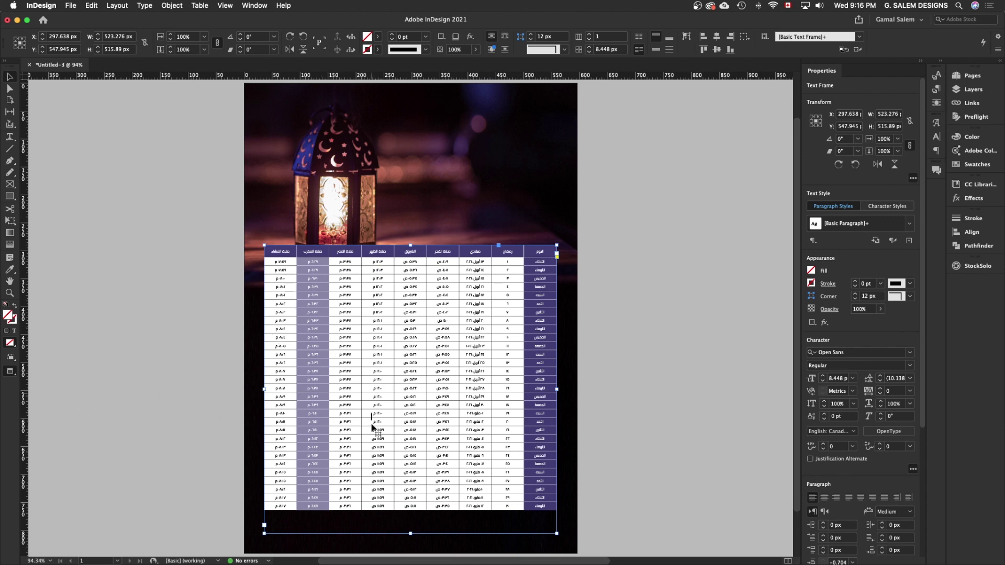
double_click(555, 250)
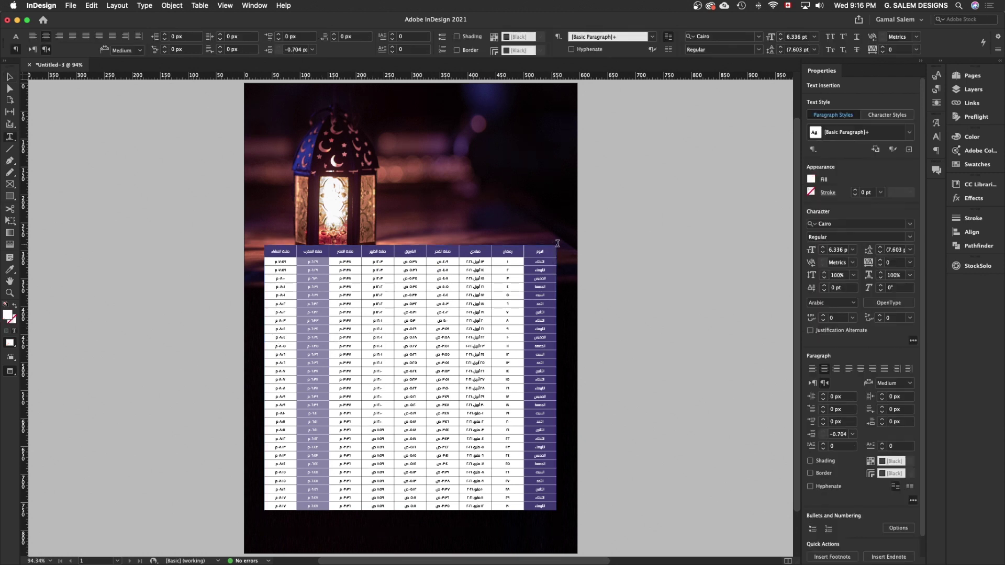
left_click(559, 244)
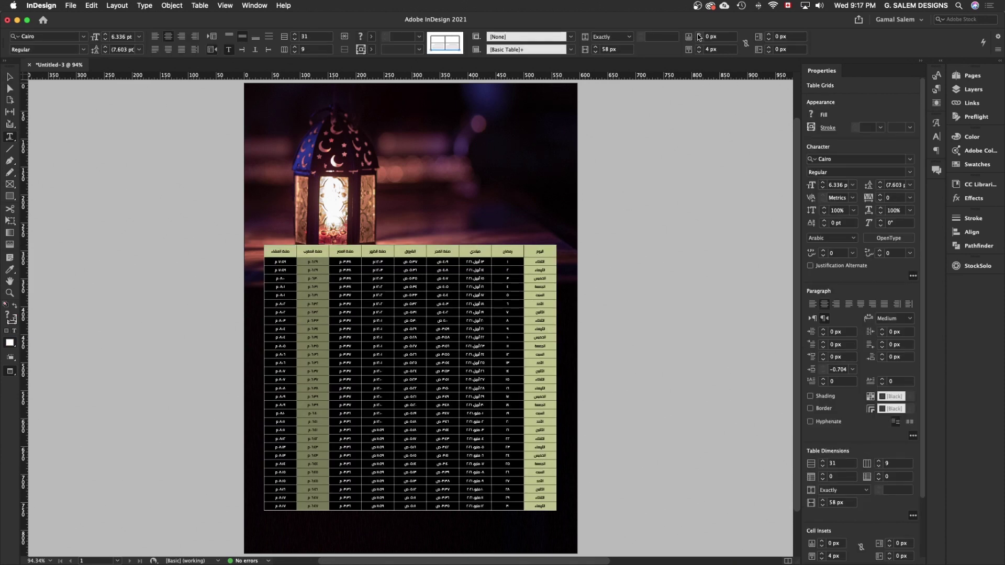
Give all table rows an exact row height, trying 20 px then 24 px.
left_click(656, 36)
type("20")
key("Return")
left_click(654, 37)
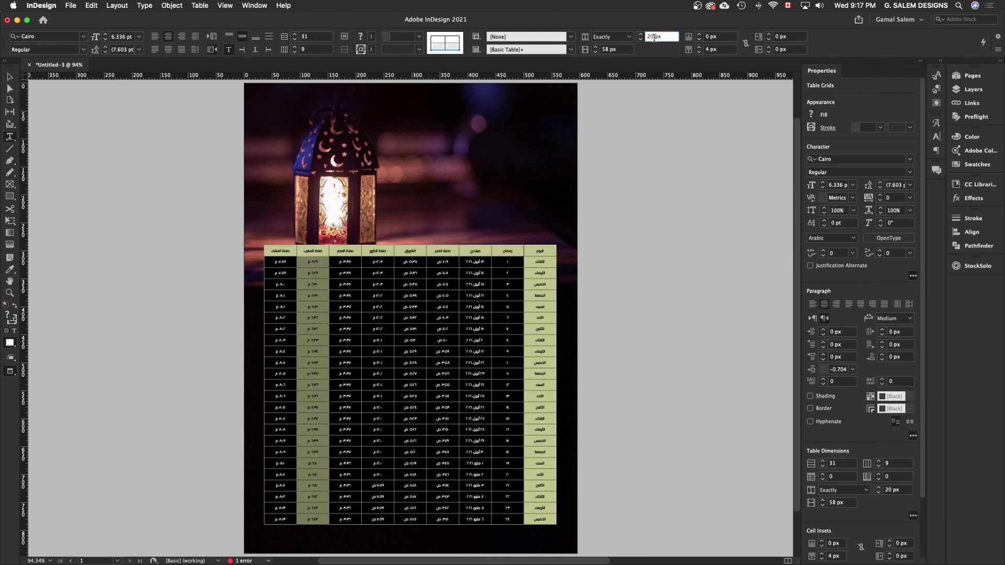
key("Up")
key("Up")
key("Up")
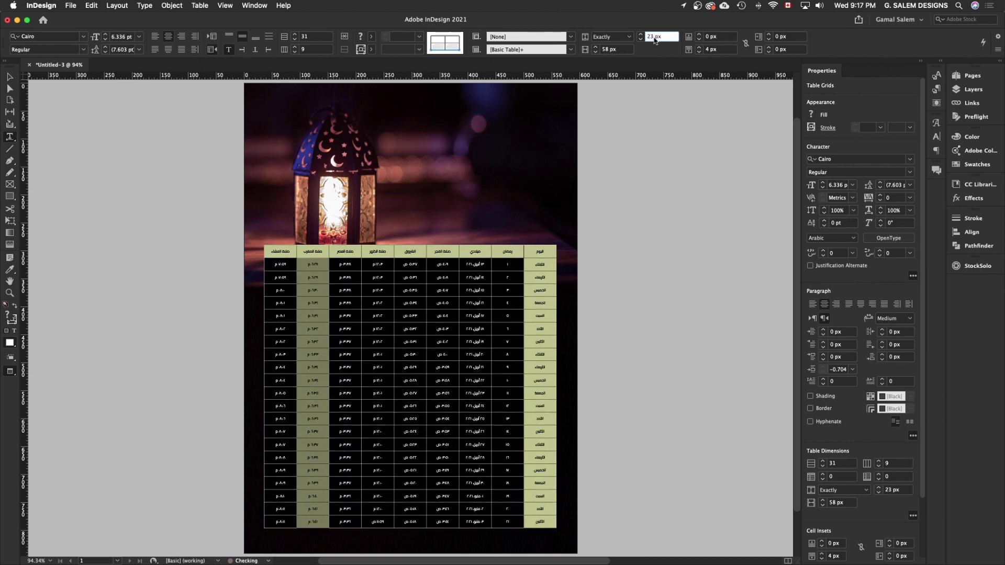
key("Up")
key("Up")
key("Down")
key("Down")
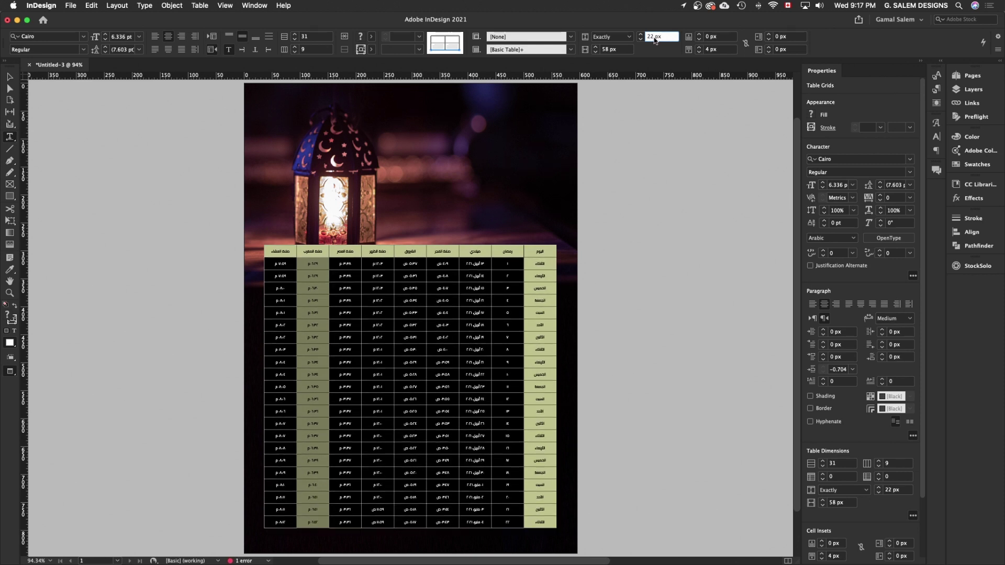
key("Up")
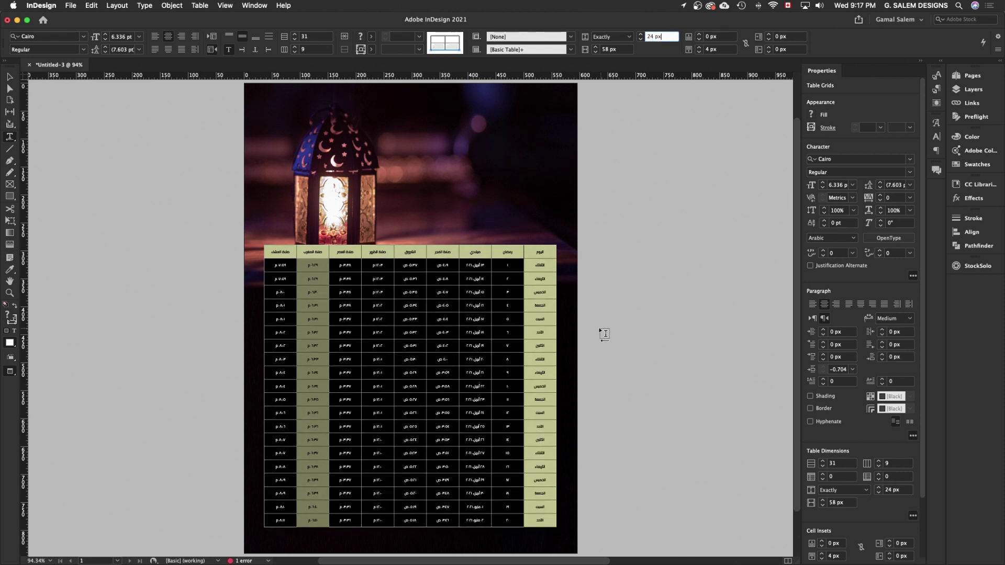
Reselect the whole table and lower the exact row height to about 17 px.
left_click(10, 77)
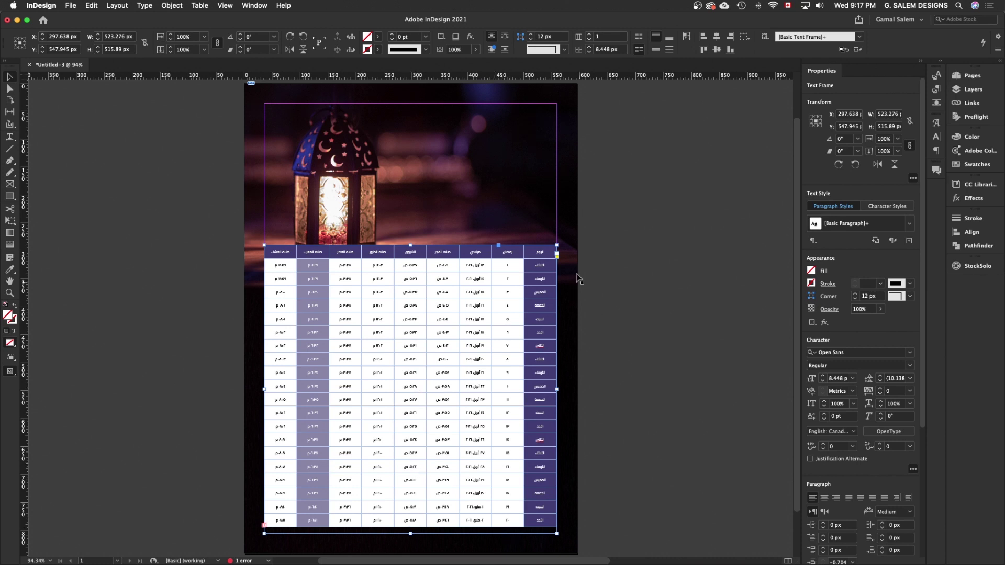
left_click(559, 247)
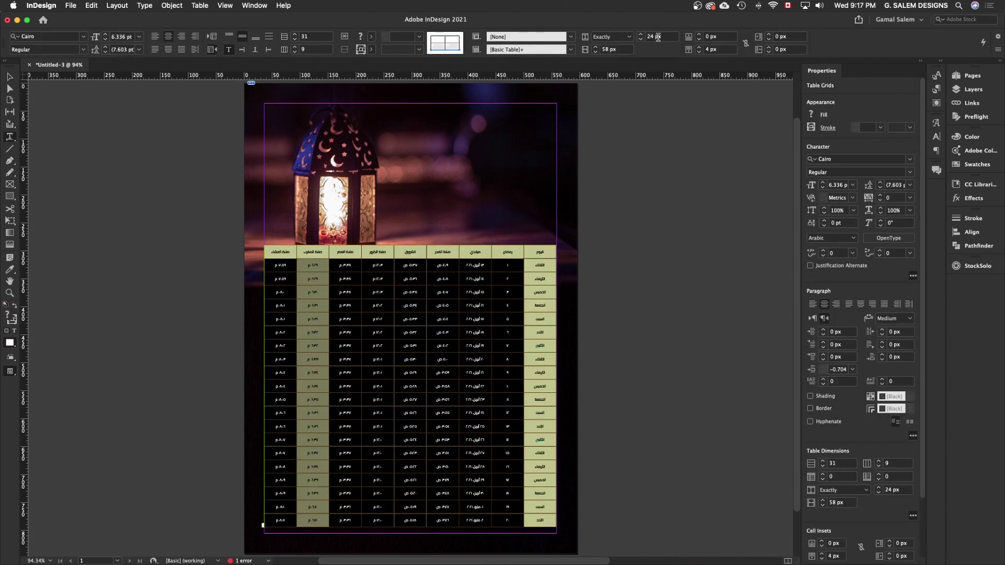
left_click(641, 39)
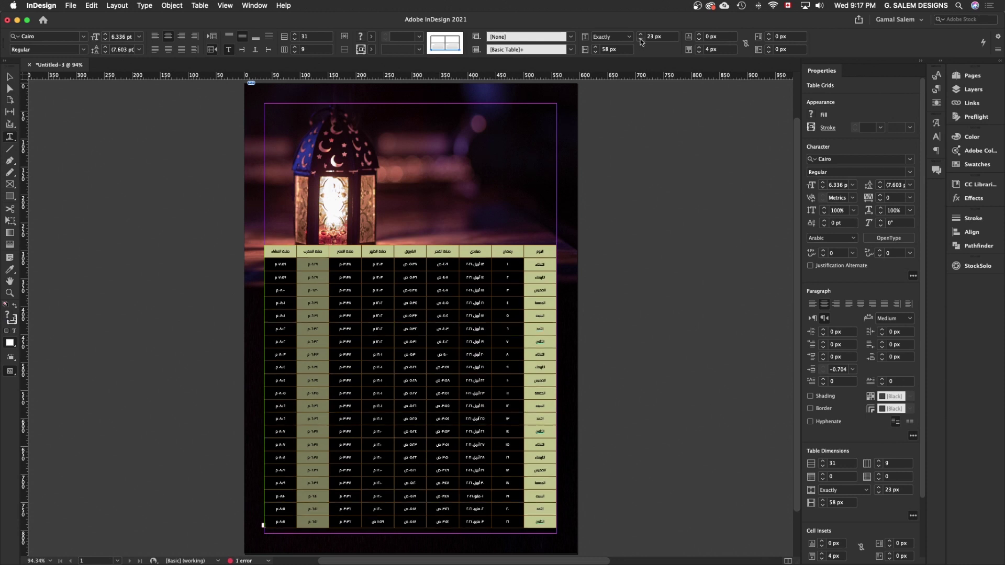
left_click(640, 39)
left_click(641, 40)
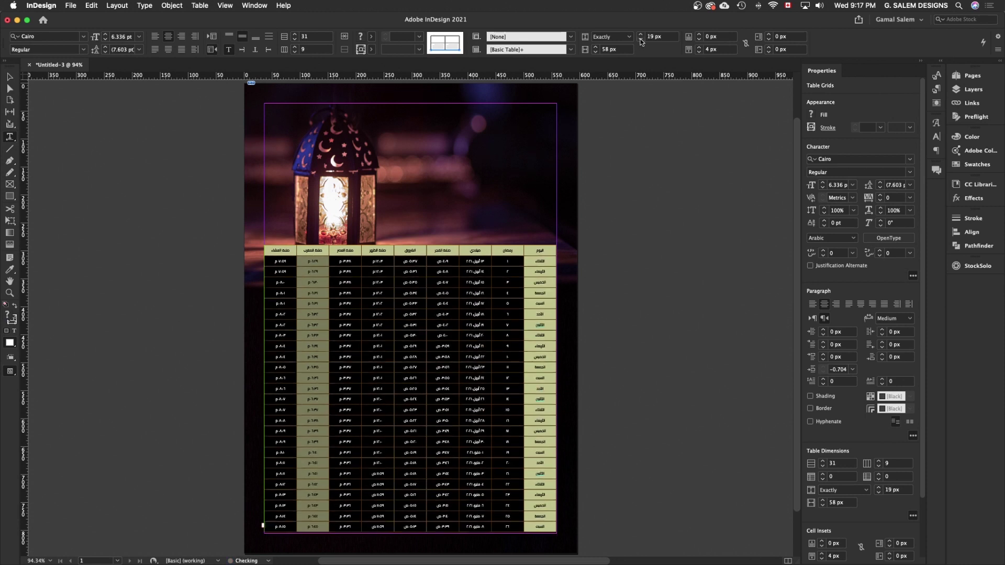
left_click(641, 40)
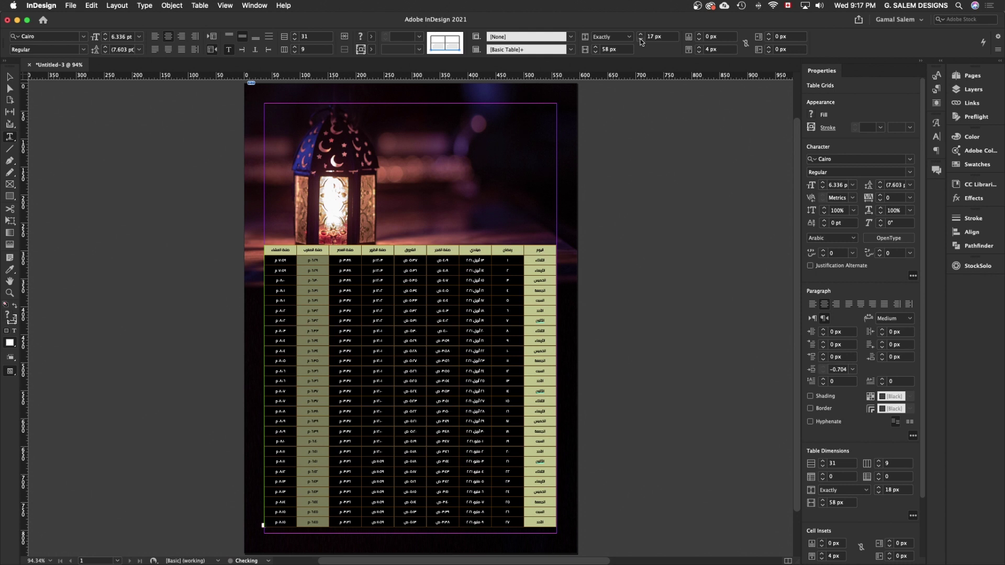
key("Escape")
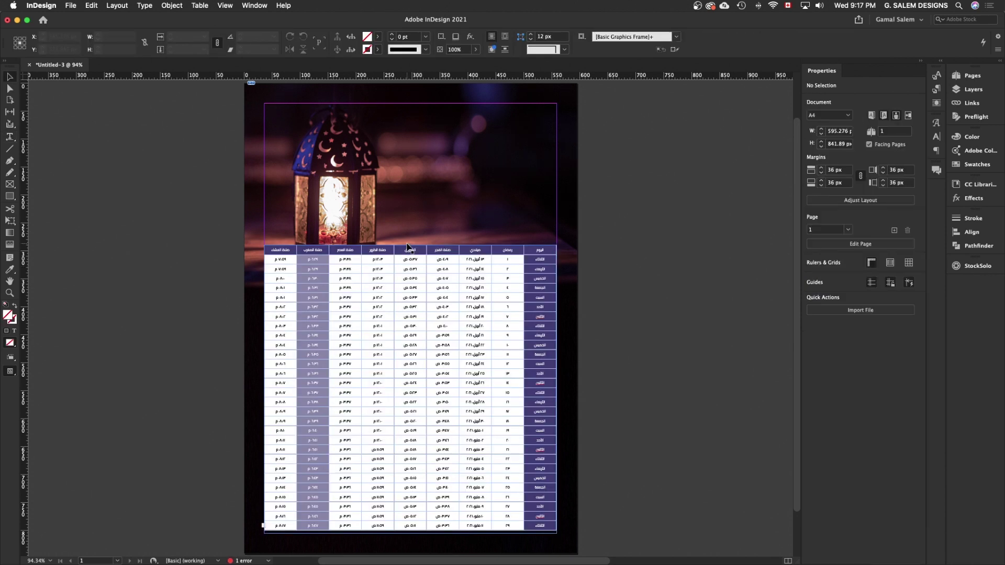
key("Escape")
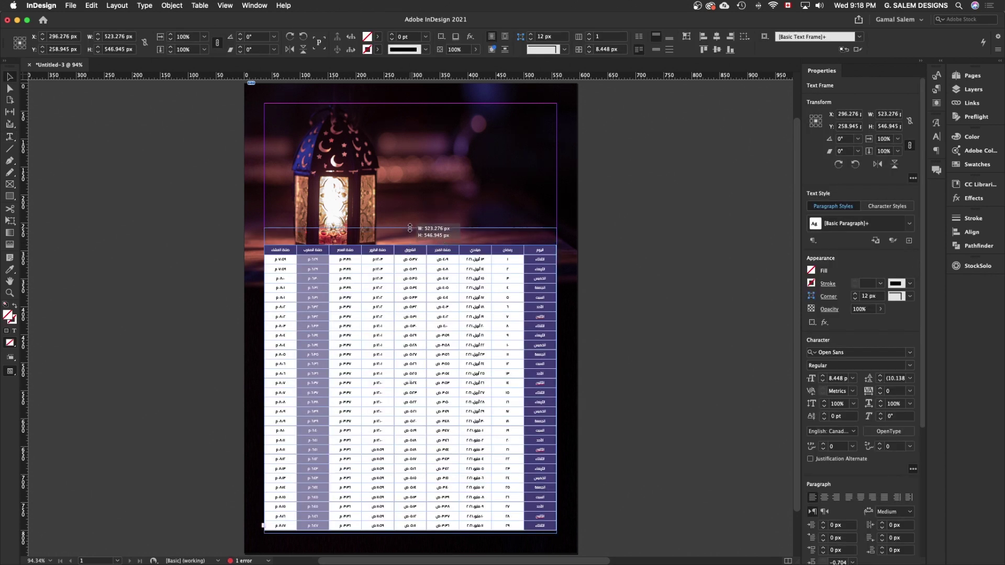
Extend the table frame upward and make the header row taller.
left_click_drag(411, 239, 411, 228)
key("super+shift+a")
key("super+1")
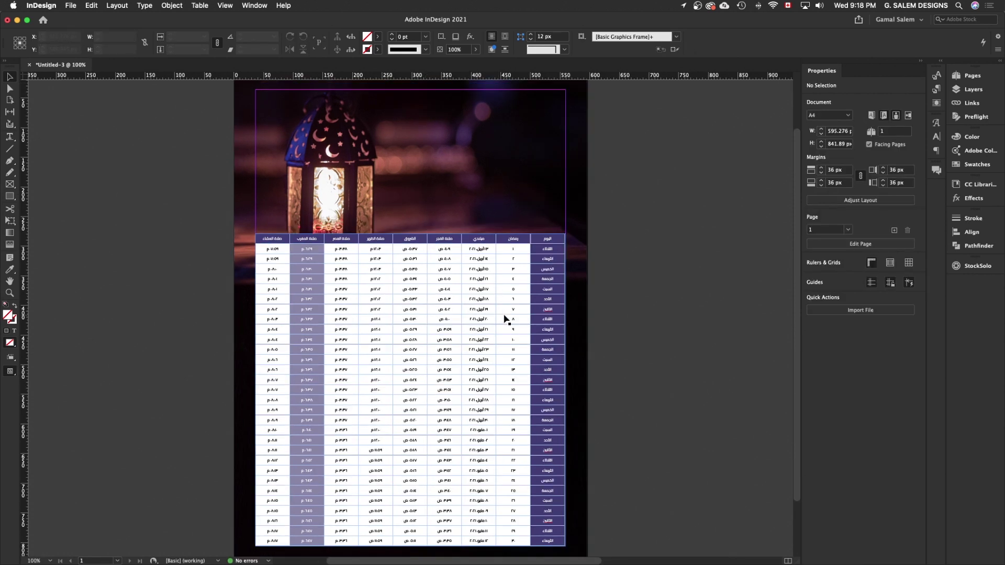
double_click(504, 244)
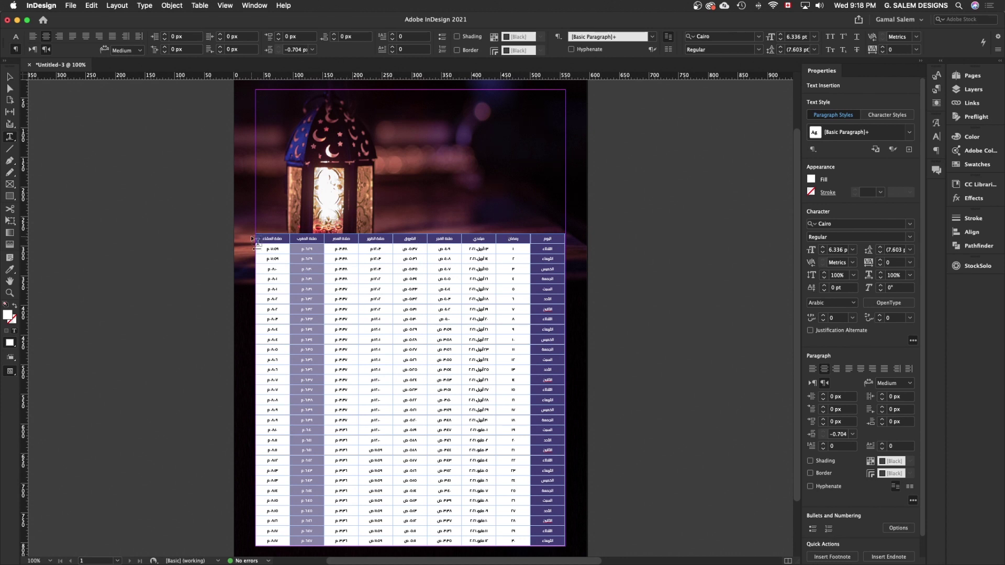
left_click_drag(502, 244, 502, 248)
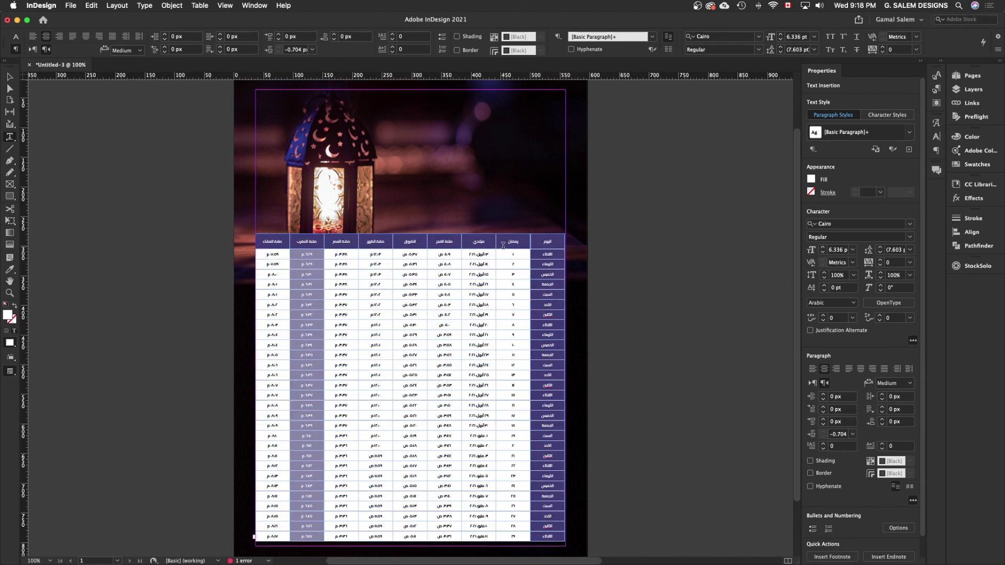
Resize and reposition the table frame below the lantern so no text is overset.
left_click(9, 78)
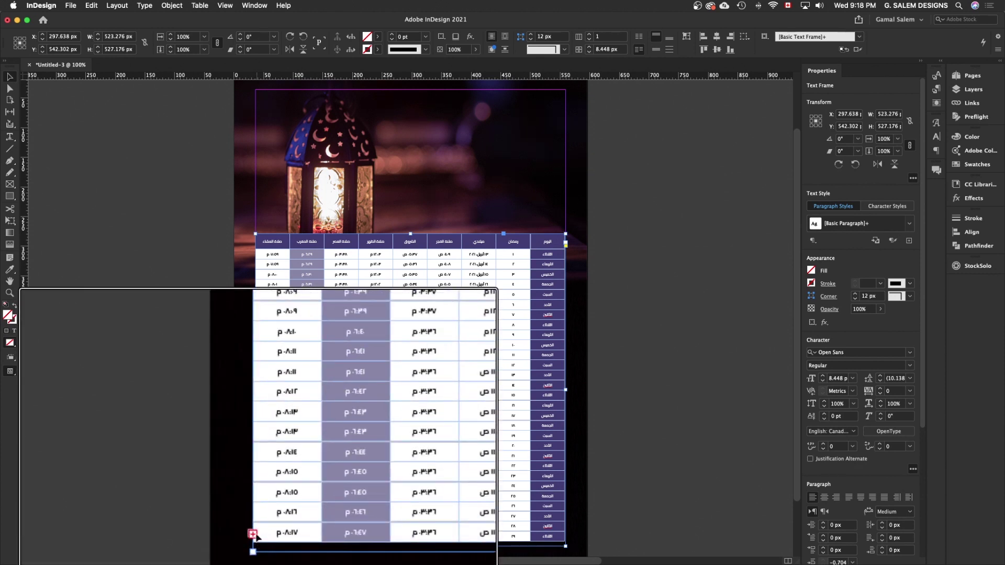
left_click_drag(410, 234, 412, 220)
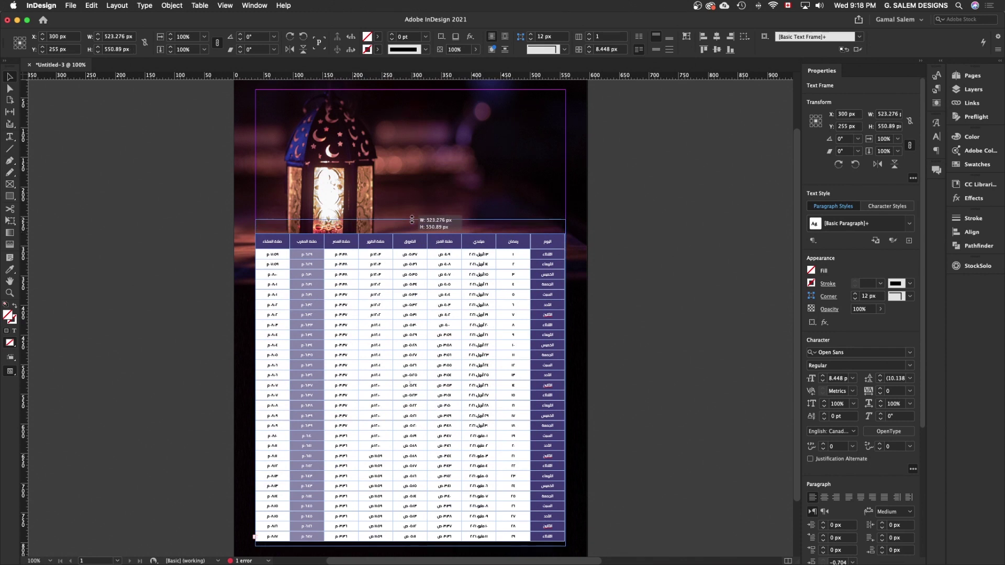
left_click_drag(411, 546, 411, 538)
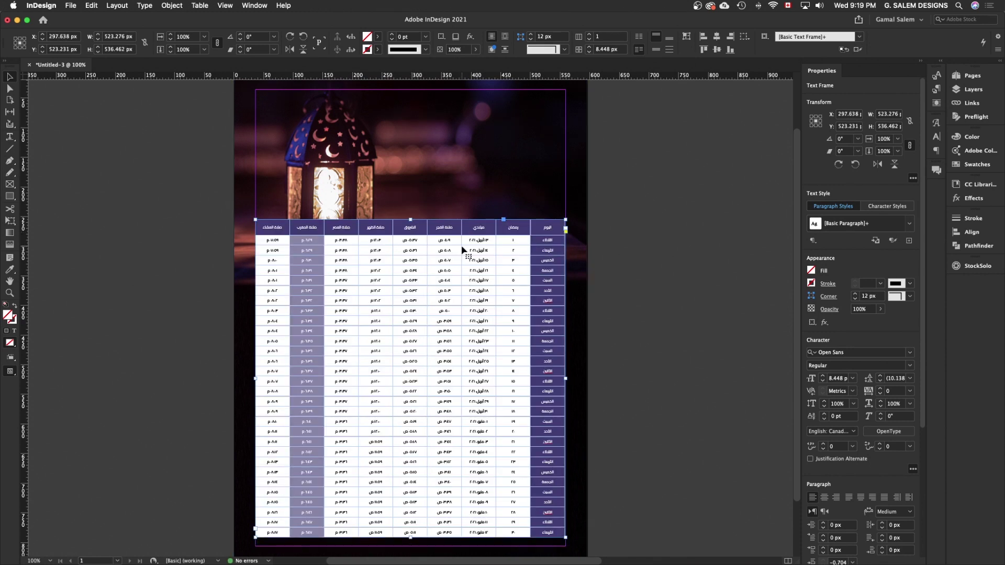
left_click_drag(462, 229, 463, 245)
left_click(658, 316)
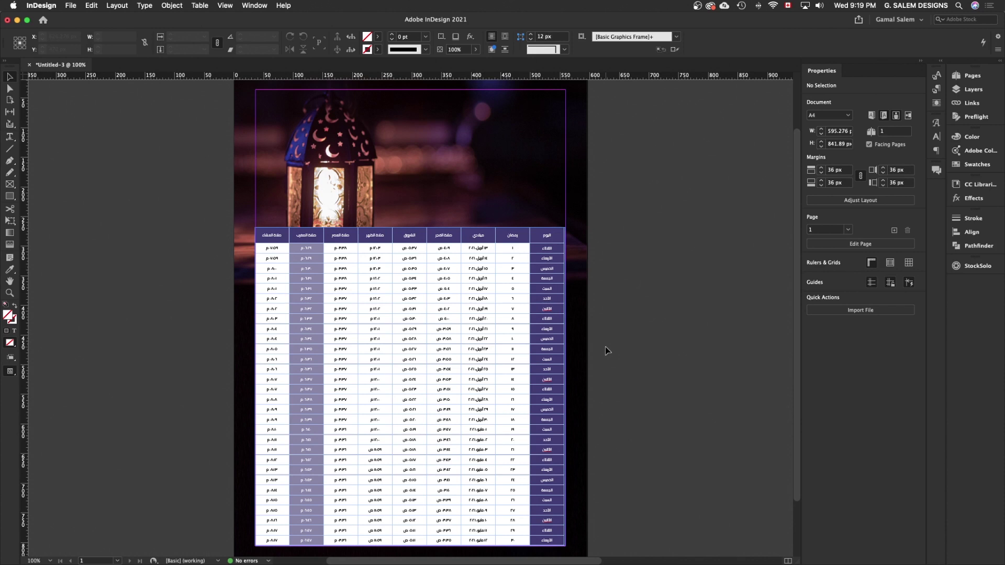
Paste the Arabic greeting text onto the page as a new text frame.
scroll(354, 363, "up", 1)
scroll(419, 381, "up", 1)
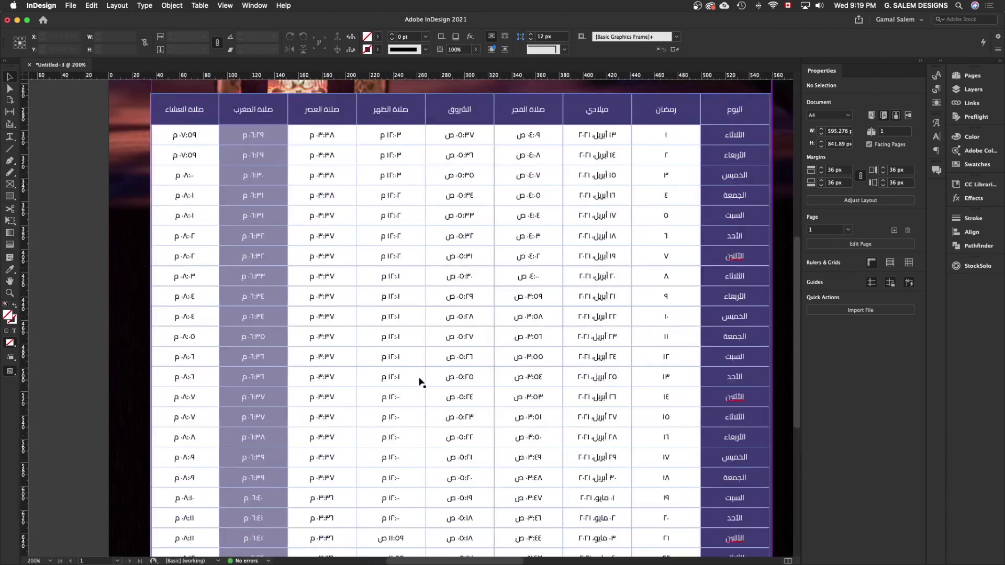
scroll(426, 387, "down", 1)
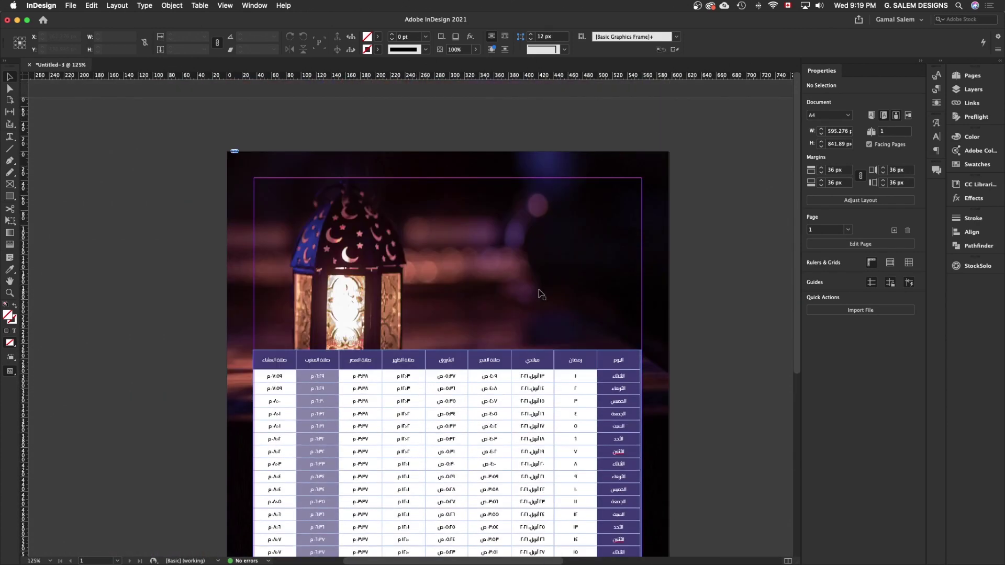
scroll(539, 292, "right", 3)
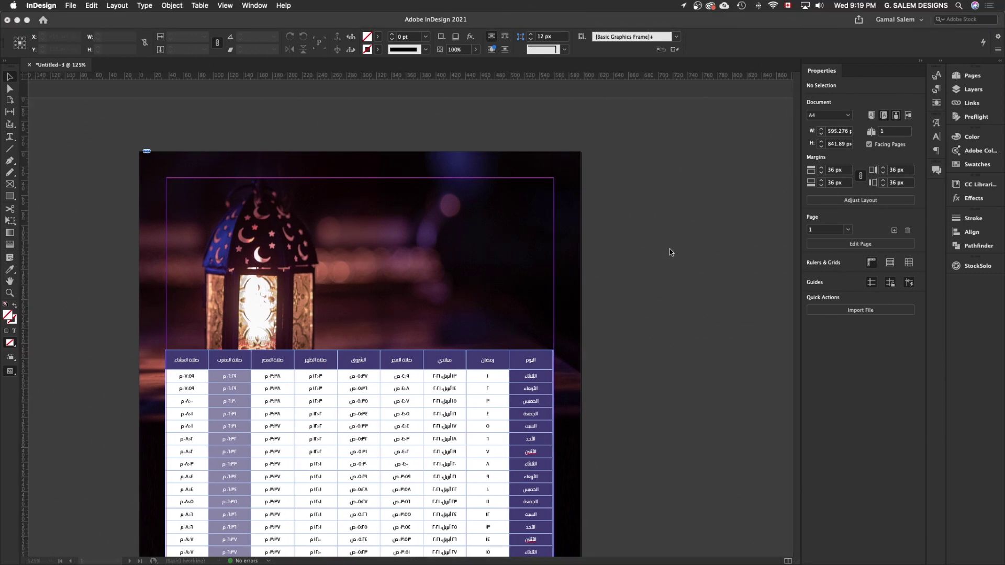
key("super+v")
Move the greeting frame to the upper right, widen it, and set its text in Cairo Regular.
left_click_drag(453, 269, 536, 197)
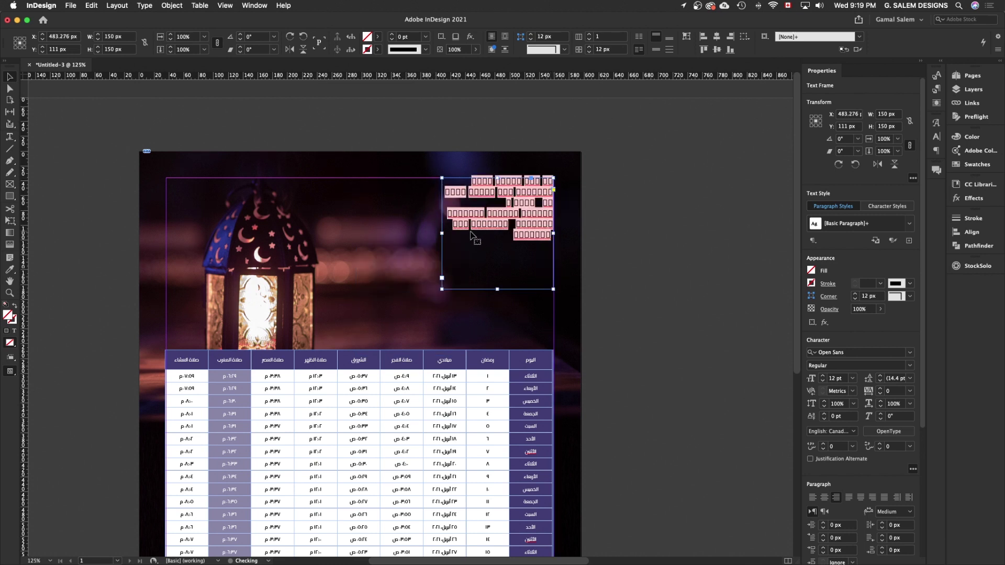
left_click_drag(441, 231, 315, 231)
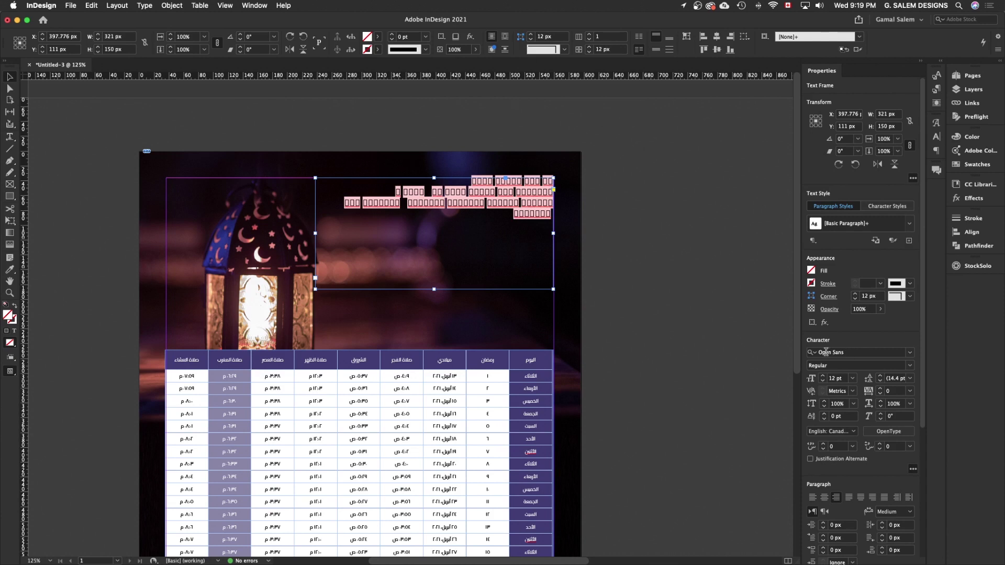
left_click(874, 354)
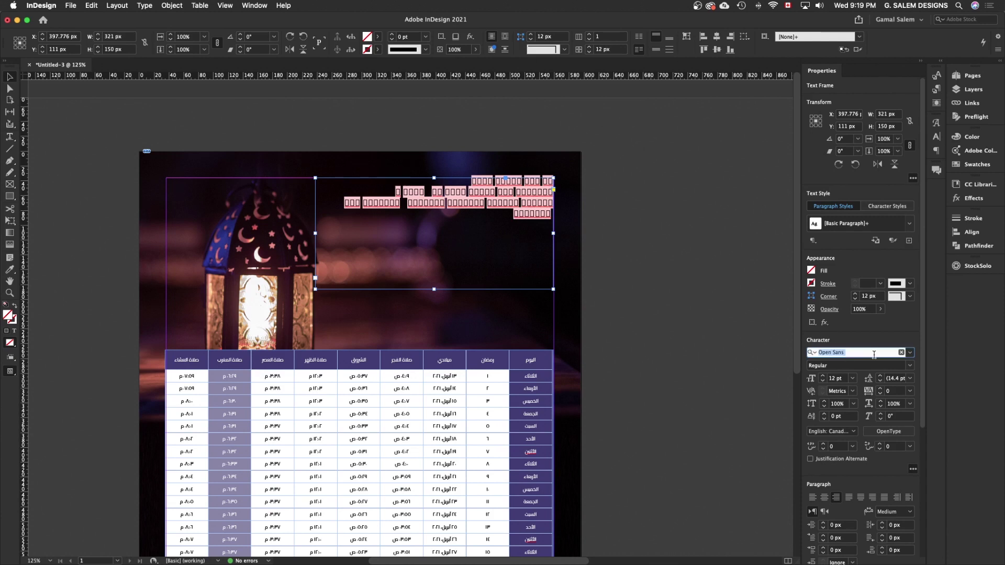
type("cairo")
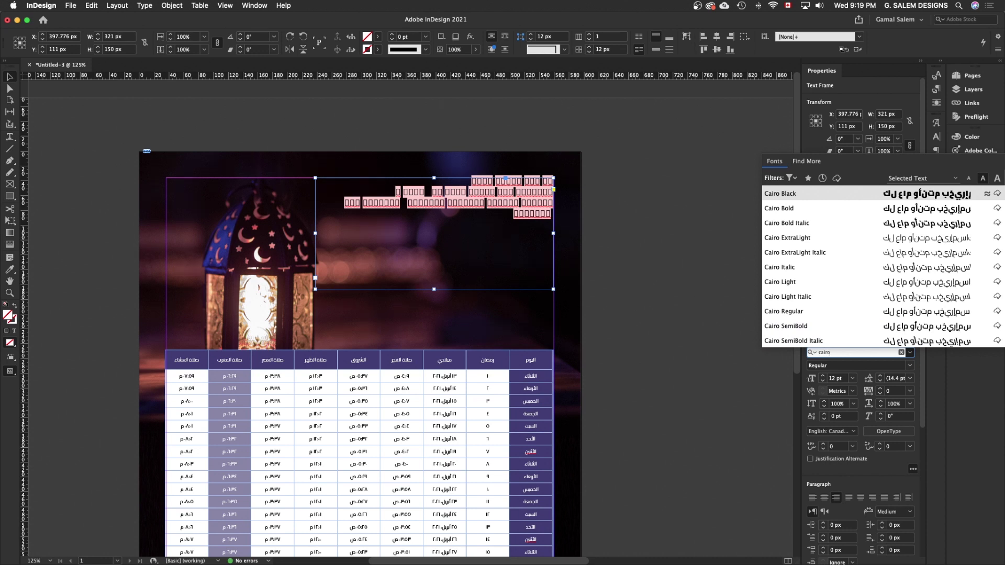
left_click(799, 311)
double_click(466, 208)
key("ctrl+a")
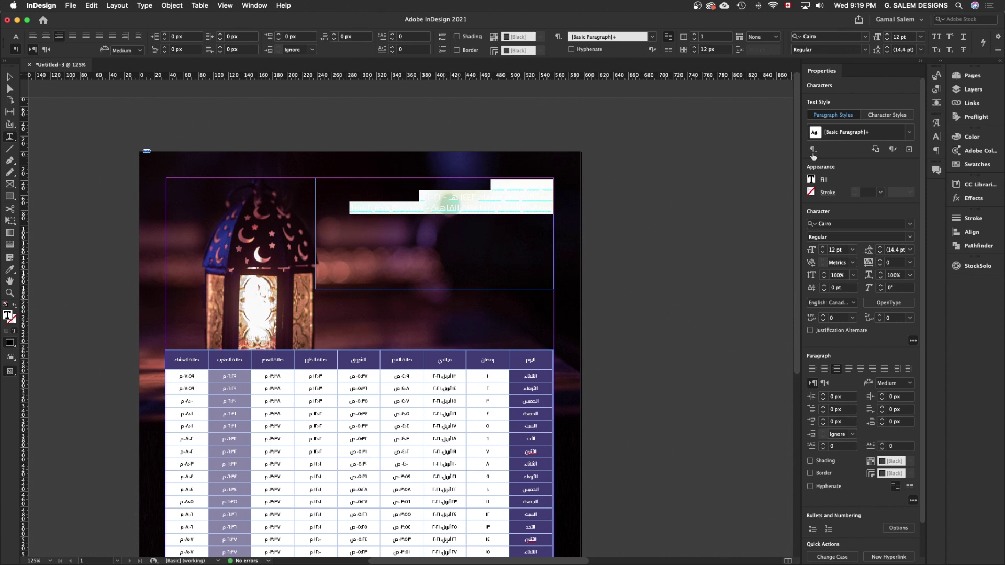
Fill the header text with [Paper] white.
left_click(811, 180)
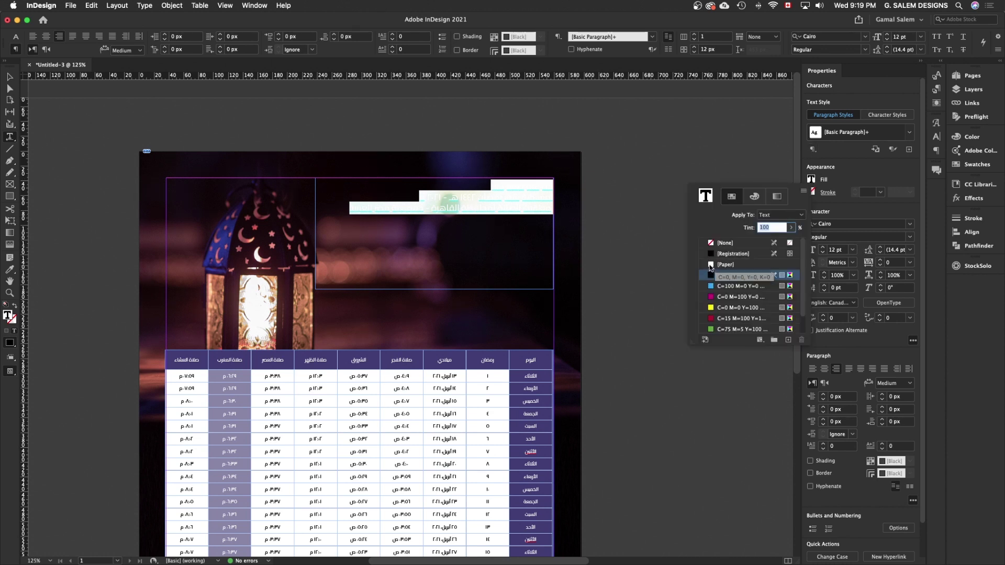
left_click(721, 265)
left_click(501, 187)
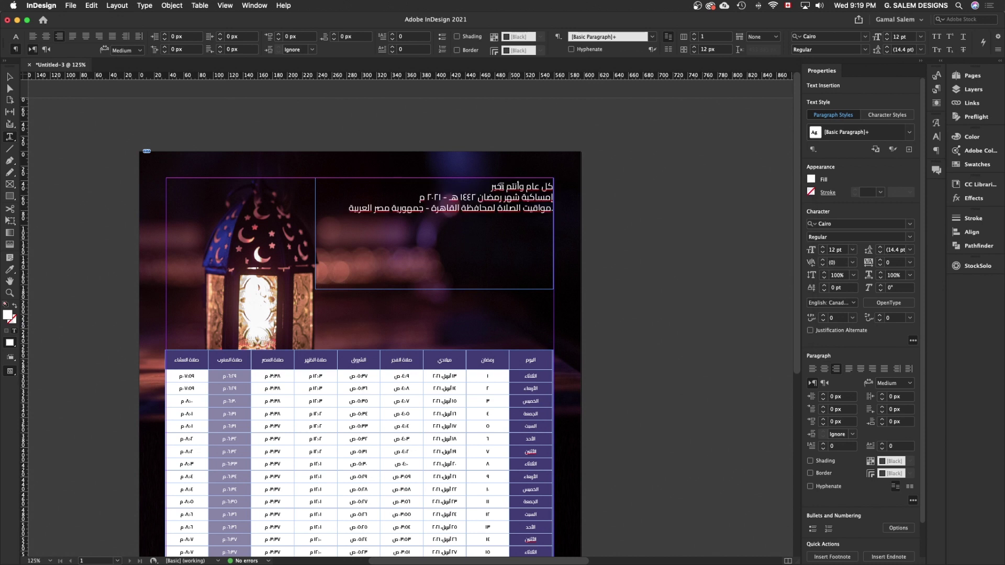
double_click(487, 186)
triple_click(487, 187)
left_click(489, 188)
Make the greeting line Cairo Bold at 39 pt.
triple_click(488, 187)
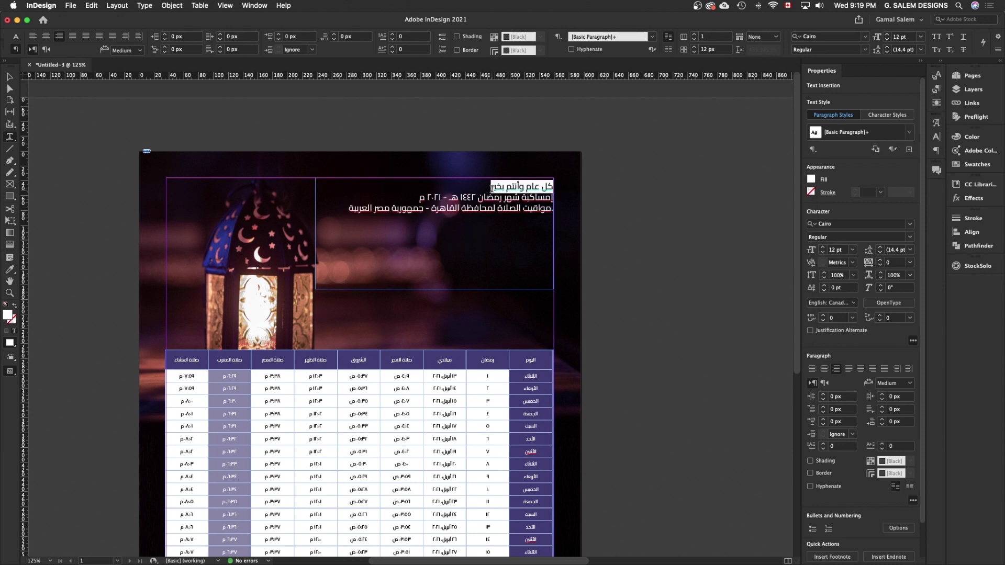
left_click(911, 237)
left_click(824, 330)
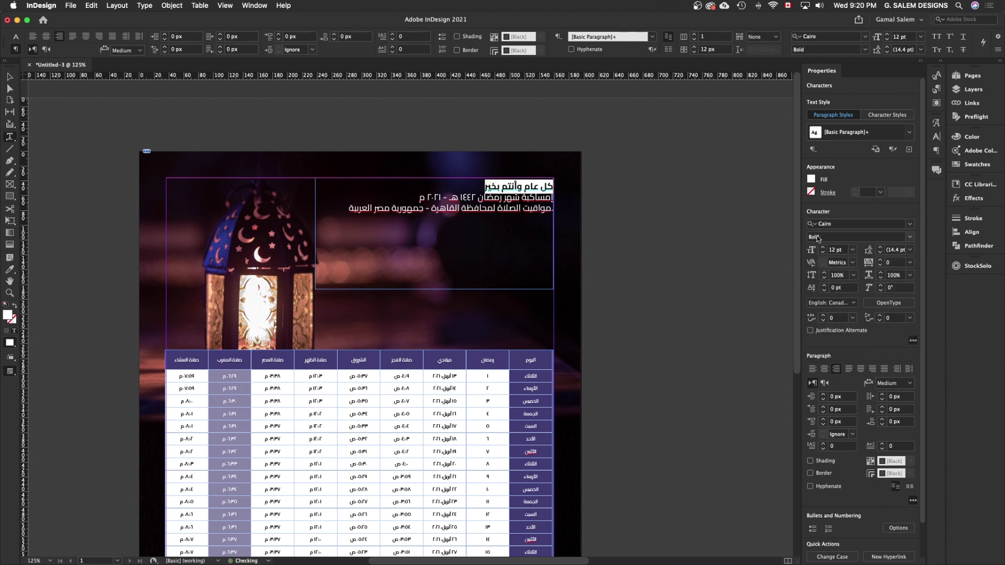
left_click(824, 251)
left_click(824, 251)
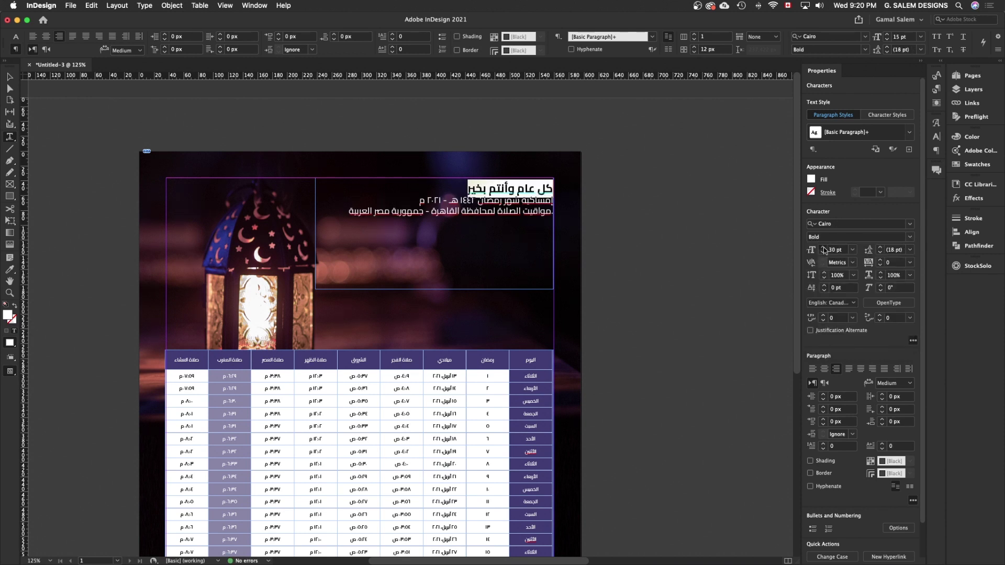
left_click(825, 250)
left_click(824, 251)
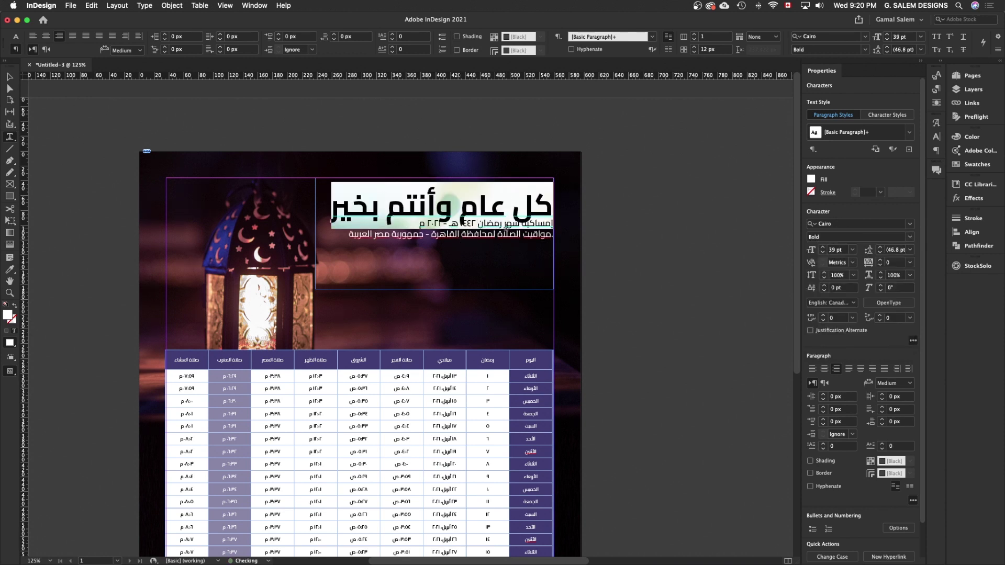
left_click(504, 226)
Set the second header line to 17 pt with 34 pt leading.
left_click_drag(552, 224, 416, 225)
left_click(825, 250)
left_click(824, 249)
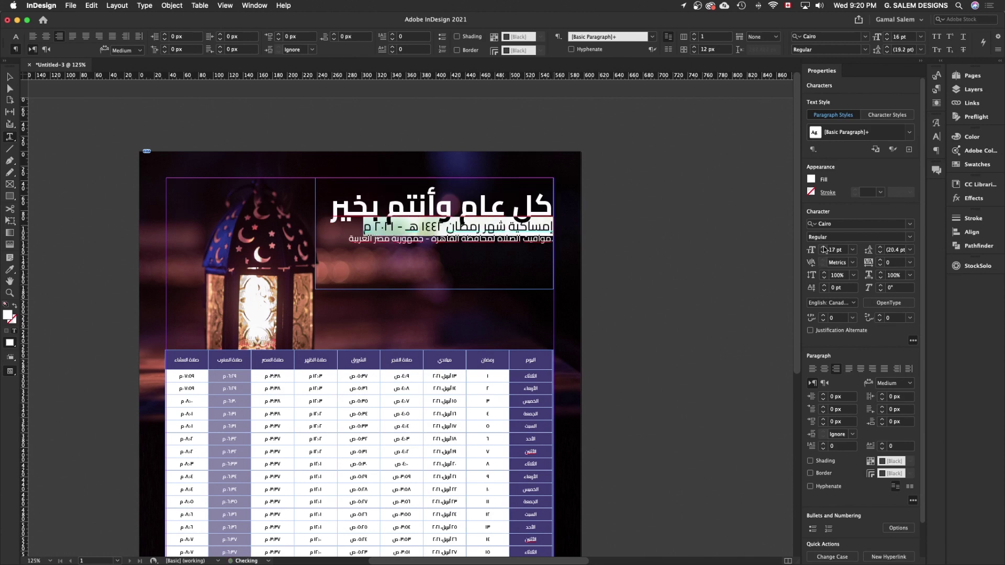
left_click(879, 247)
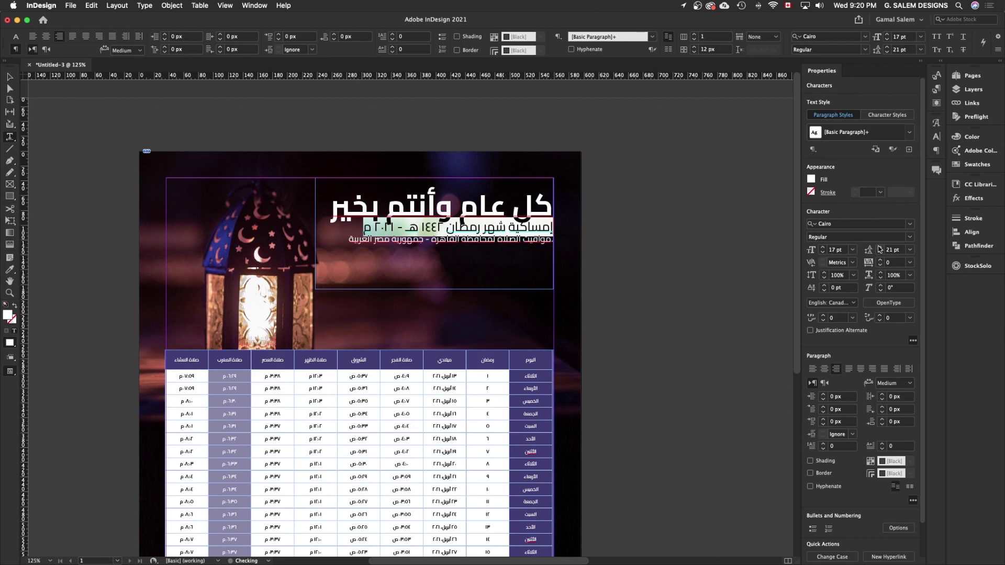
left_click(880, 247)
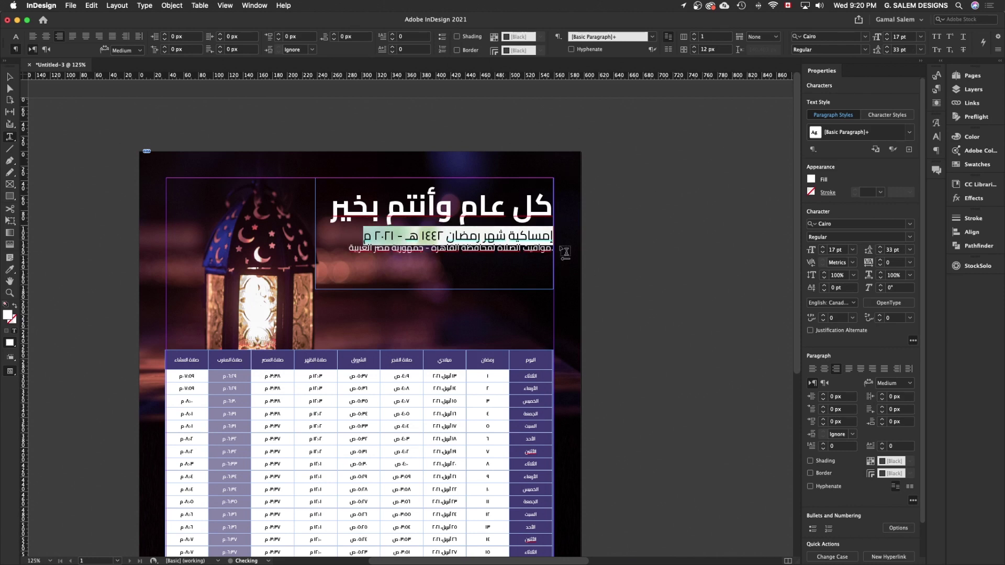
left_click(880, 247)
Set all header paragraphs to right-to-left direction with right alignment.
left_click(551, 249)
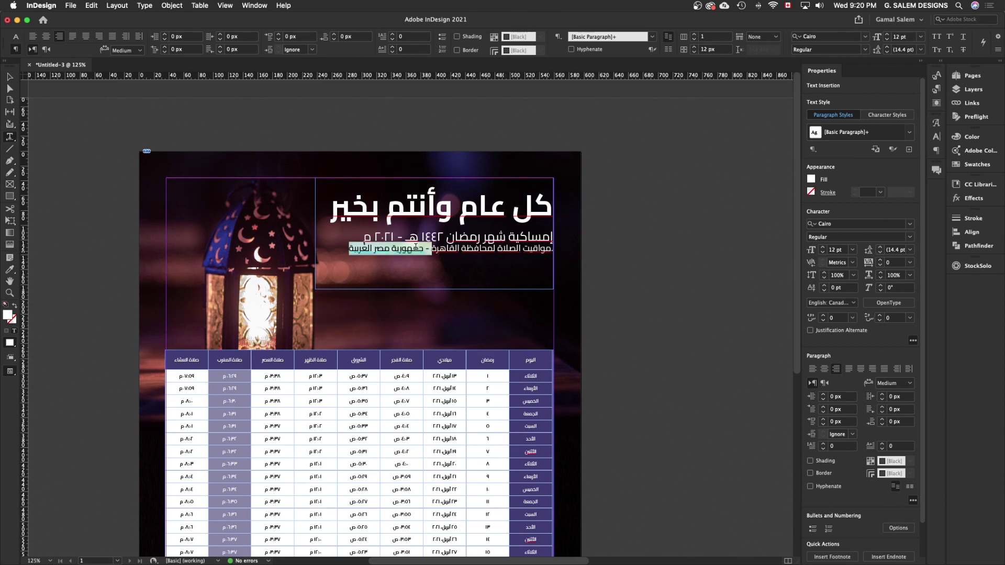
key("super+a")
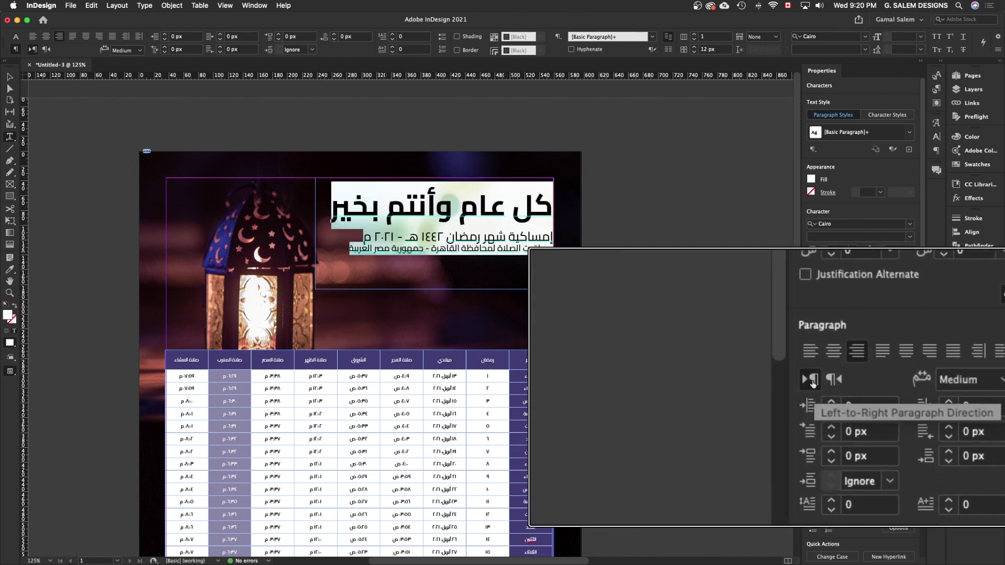
left_click(813, 384)
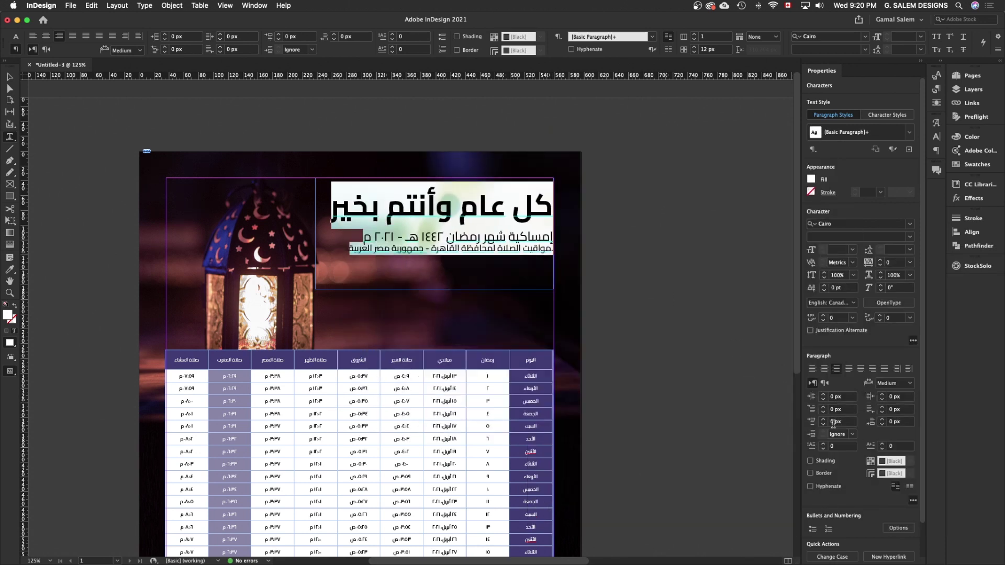
left_click(825, 384)
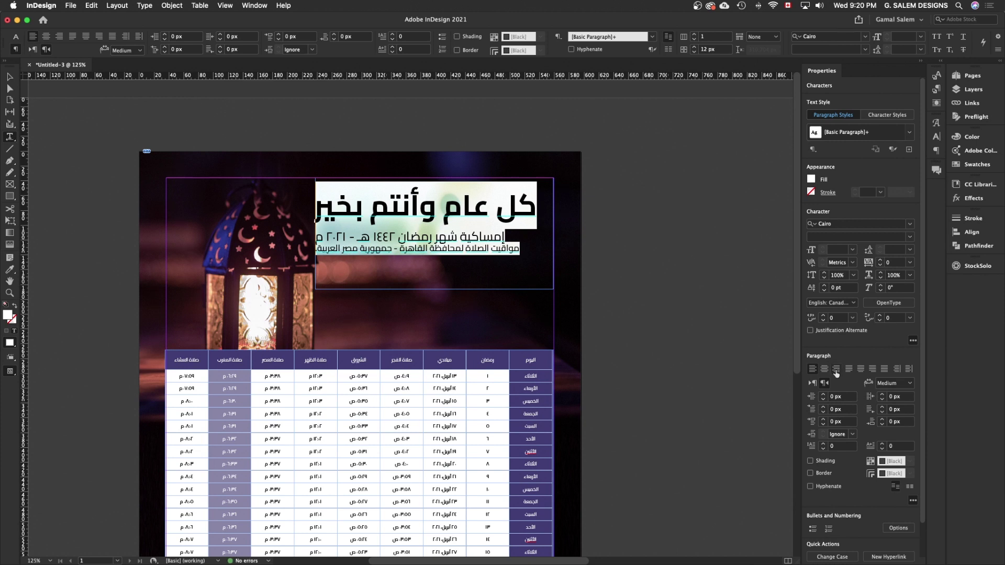
left_click(836, 372)
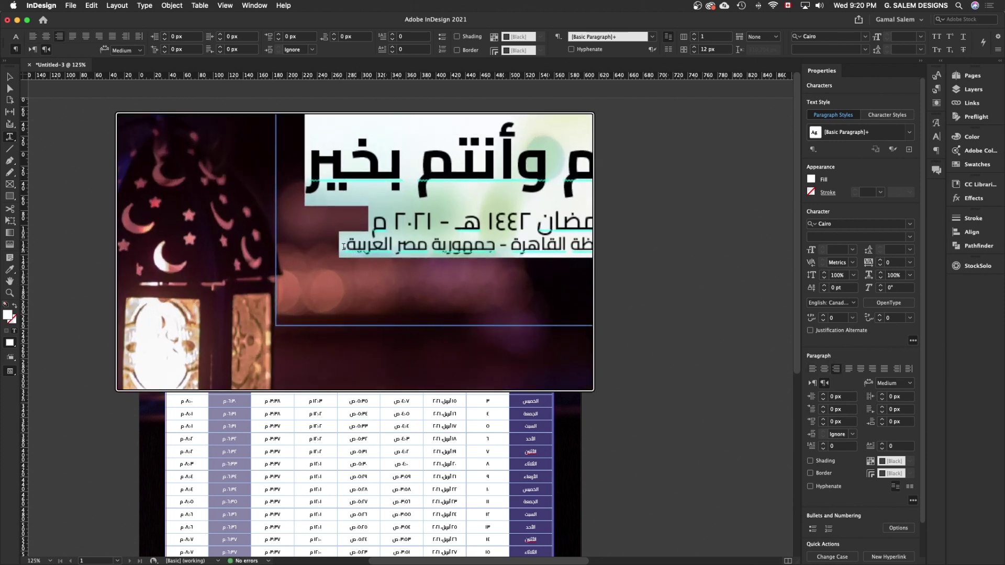
Give the third header line 25 pt leading.
left_click(553, 249)
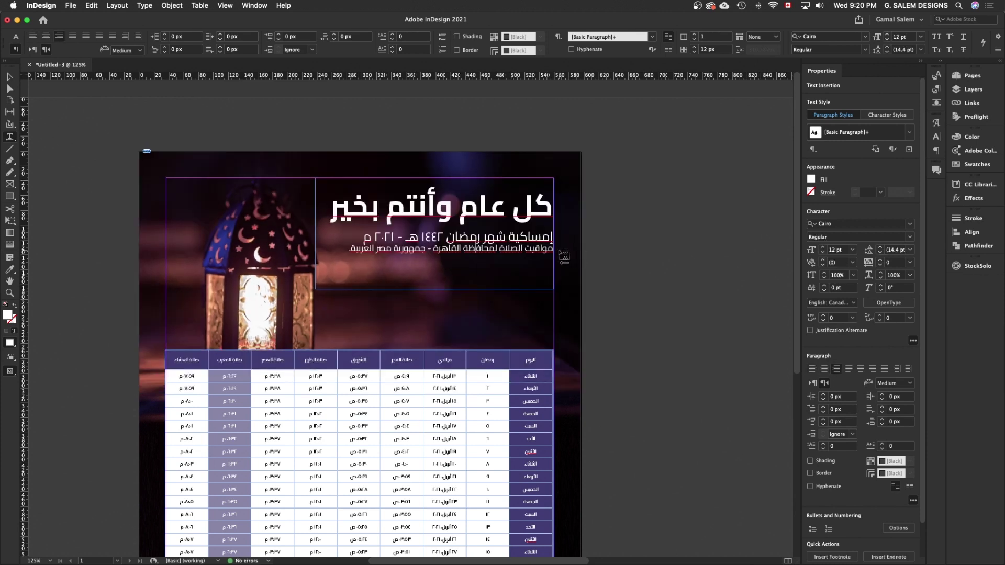
left_click_drag(553, 249, 354, 251)
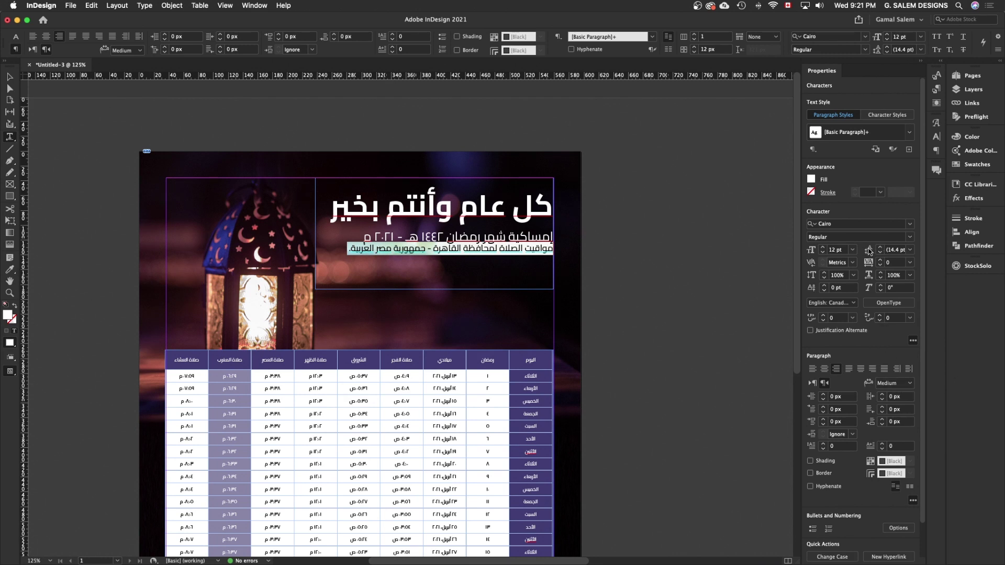
left_click_drag(871, 251, 95, 119)
type("25")
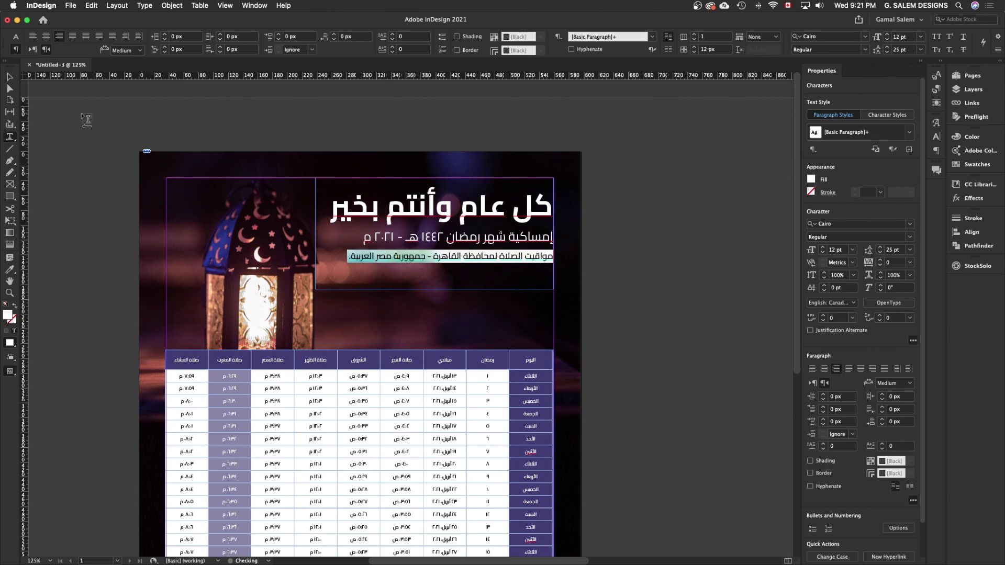
left_click(9, 76)
left_click(629, 281)
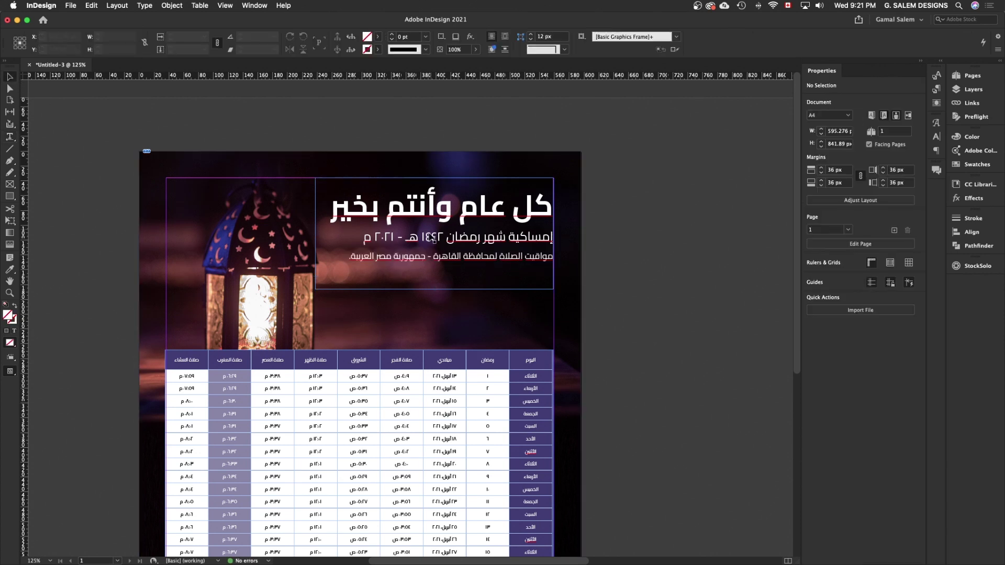
Move the header text frame about 24 px lower.
left_click(448, 253)
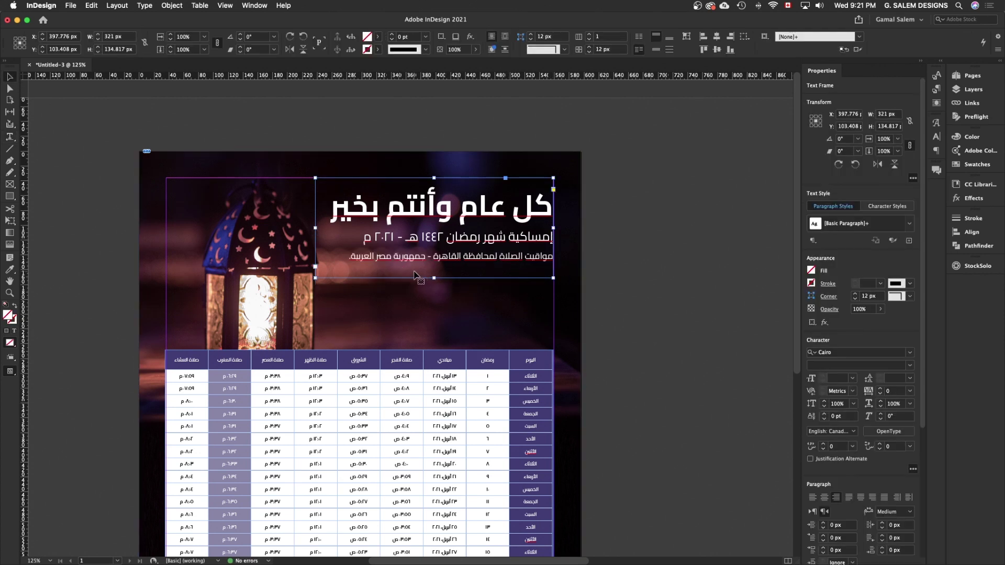
double_click(414, 272)
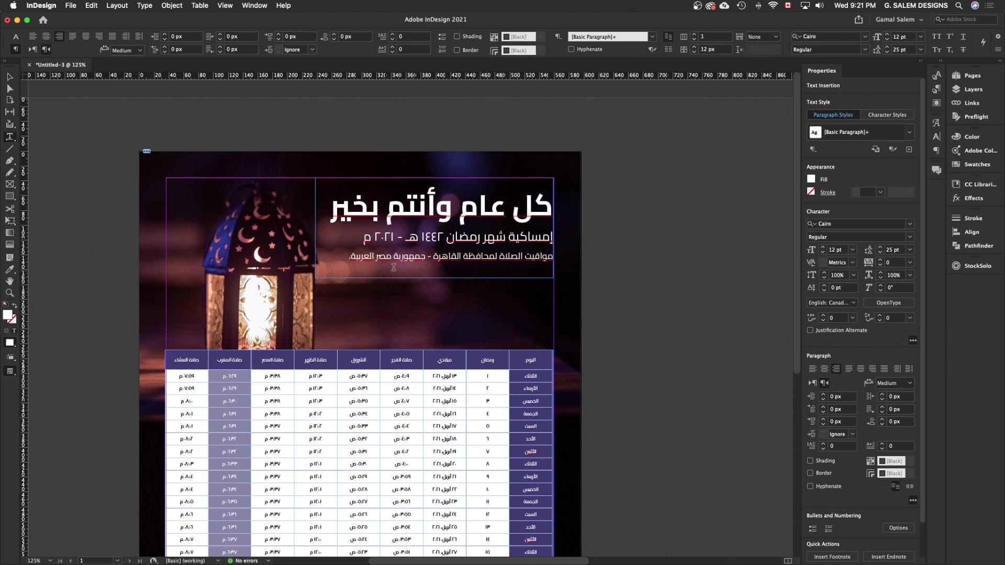
left_click(11, 79)
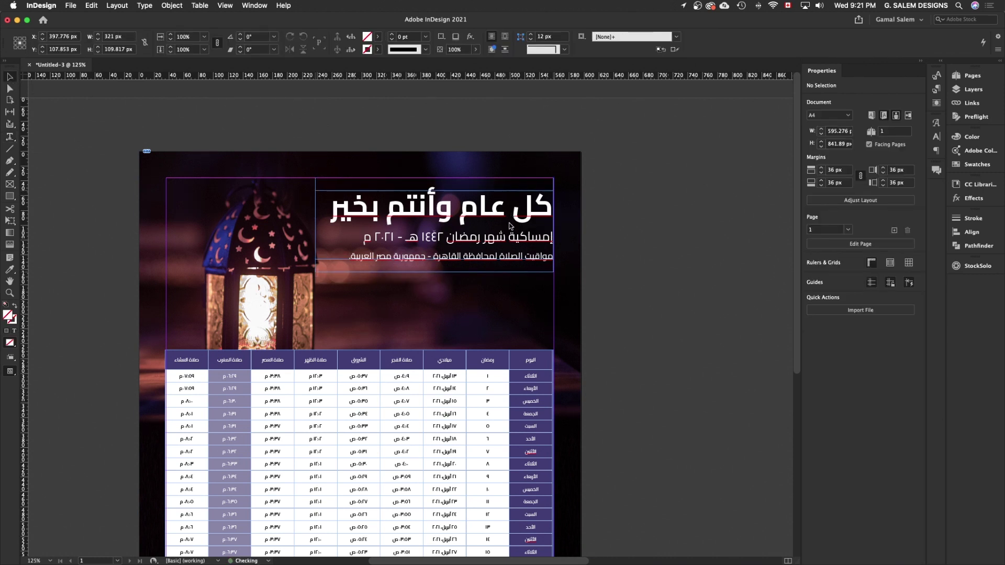
left_click_drag(530, 241, 530, 254)
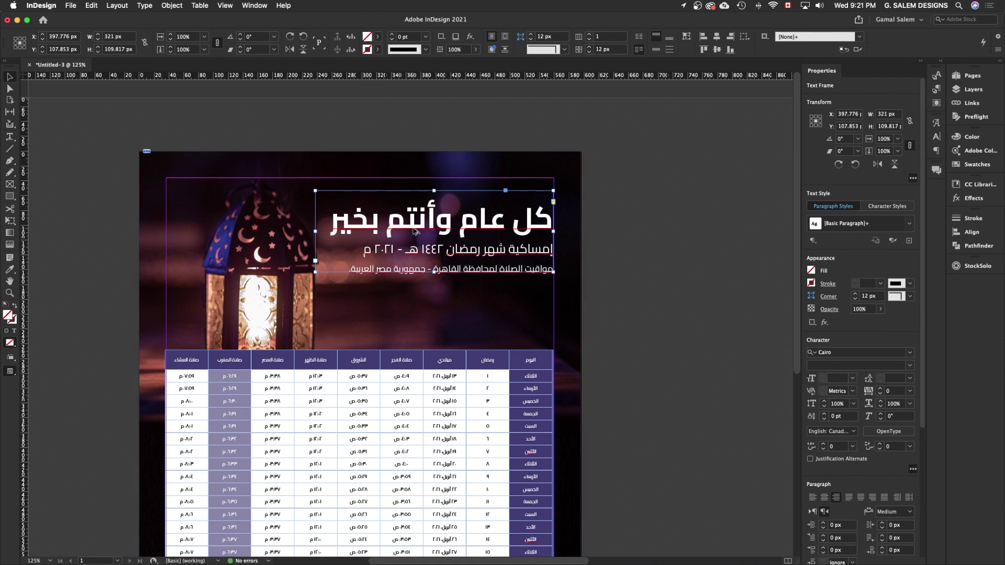
key("super+equal")
key("super+equal")
key("super+equal")
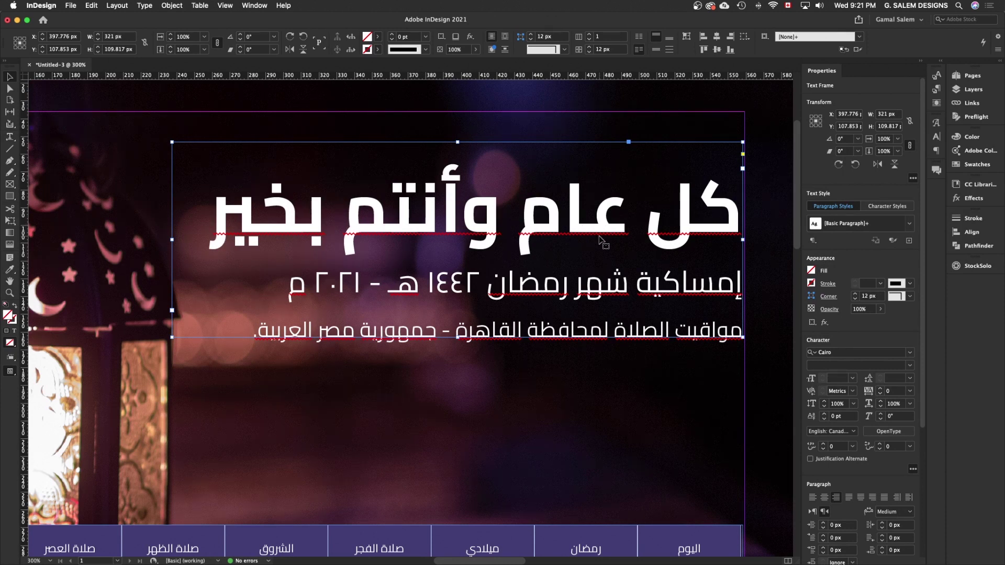
left_click(871, 366)
left_click(910, 366)
left_click(905, 337)
Set the language of all header text to Arabic.
double_click(522, 268)
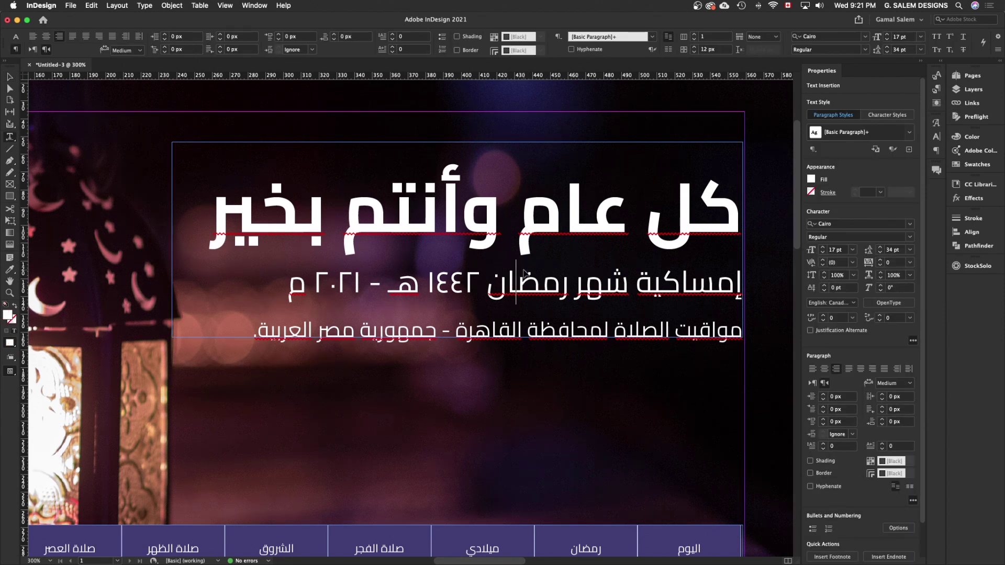
key("super+a")
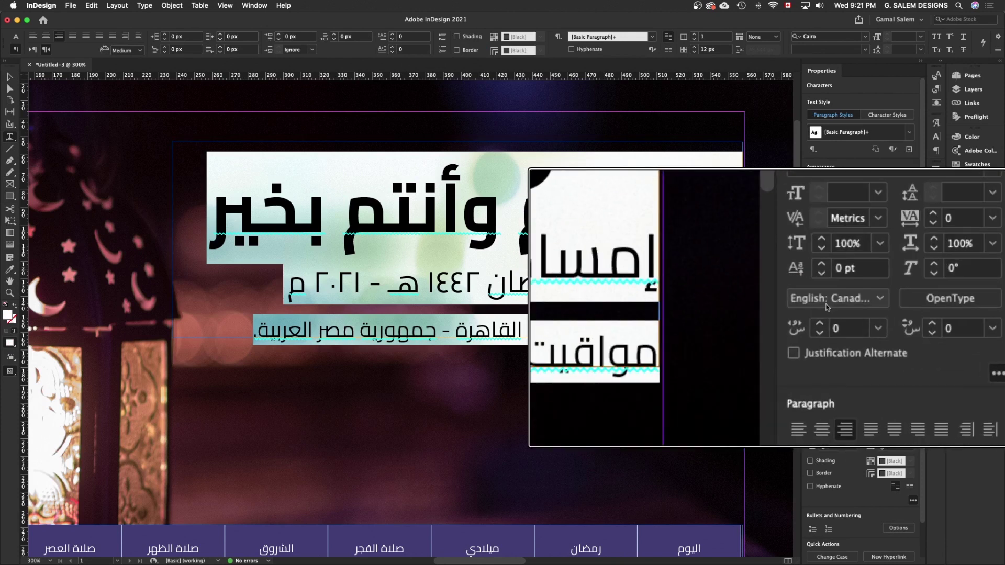
left_click(853, 303)
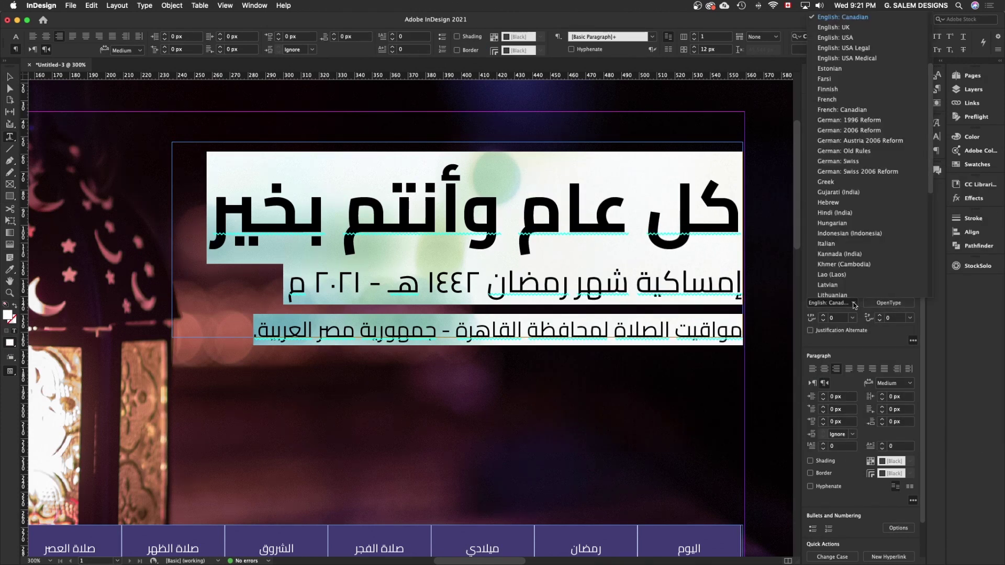
left_click(828, 28)
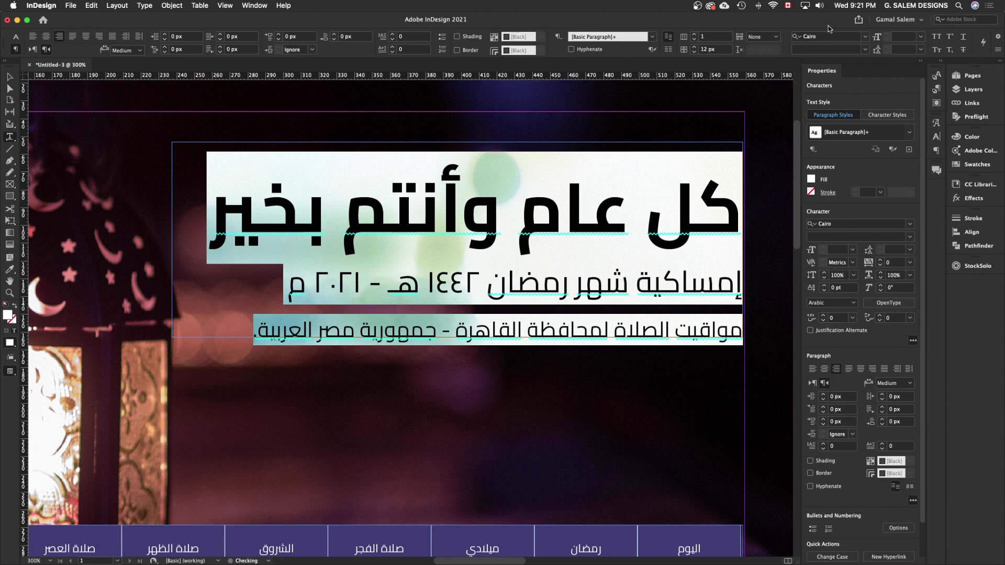
left_click(9, 77)
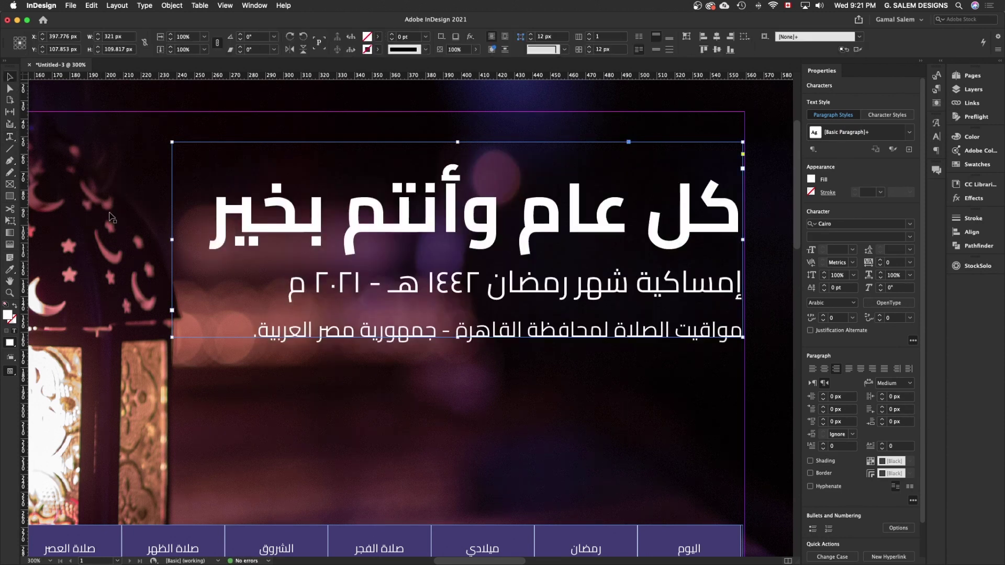
key("super+minus")
left_click(639, 296)
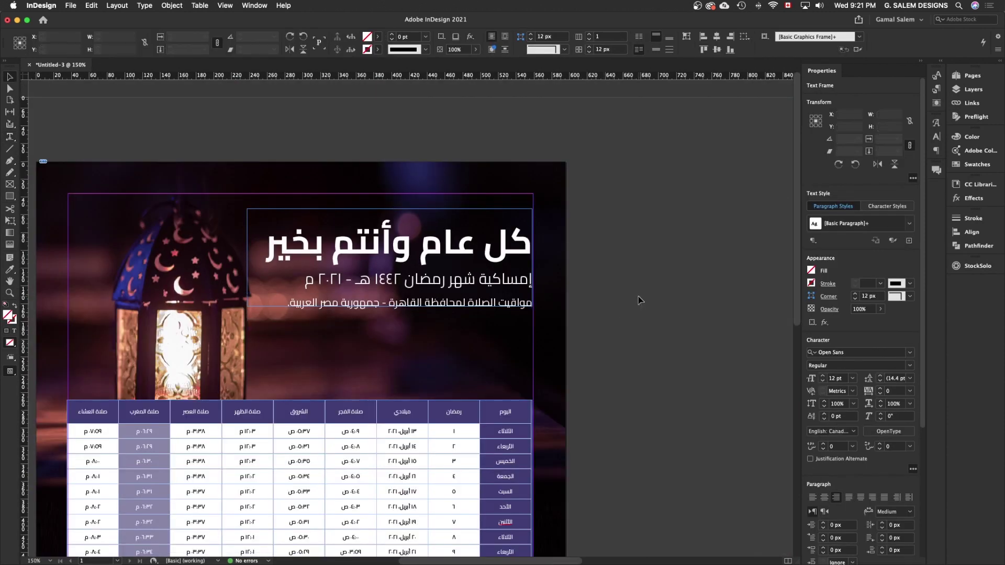
Nudge the header frame slightly lower, then preview the page in Presentation mode.
key("super+0")
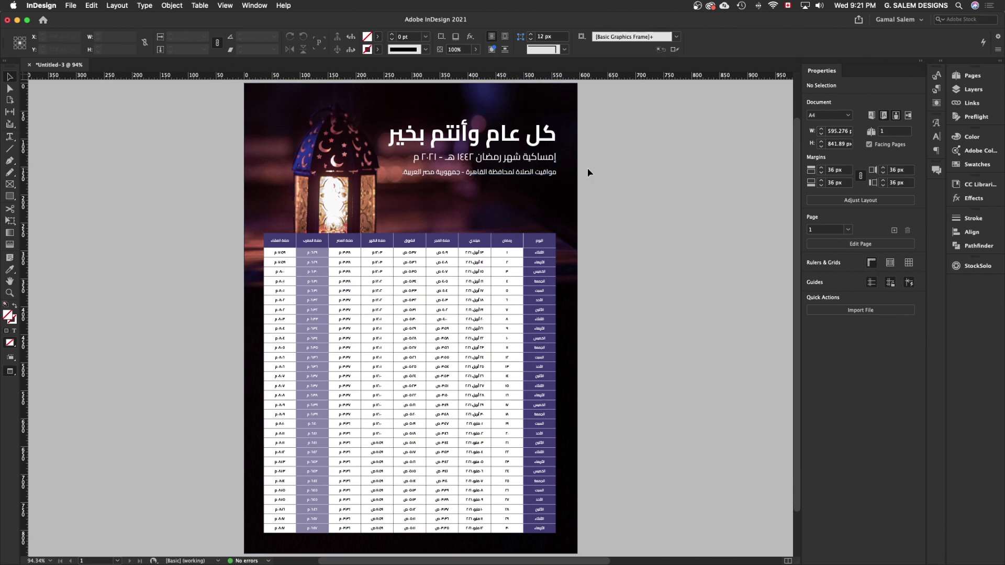
left_click_drag(530, 137, 530, 157)
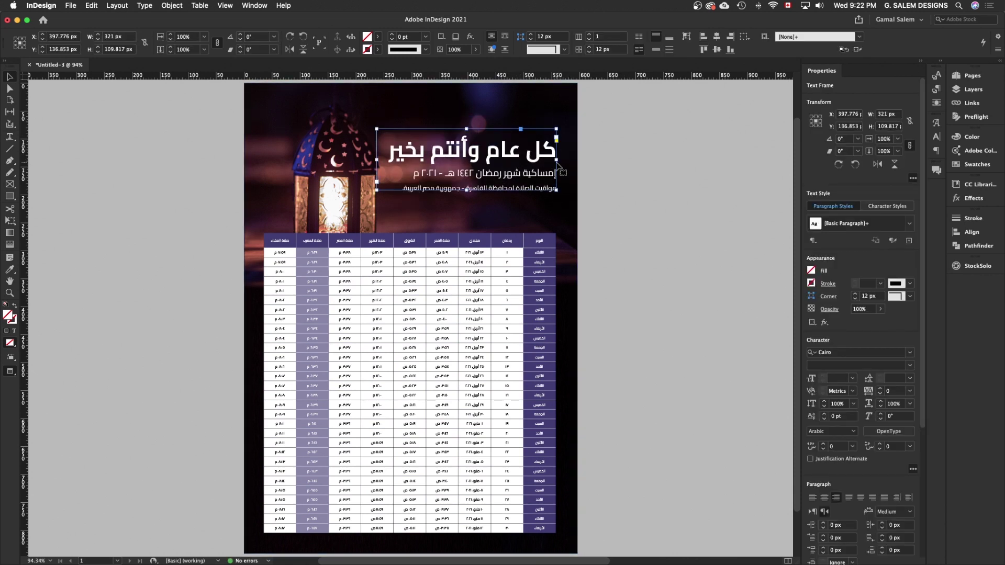
left_click(590, 230)
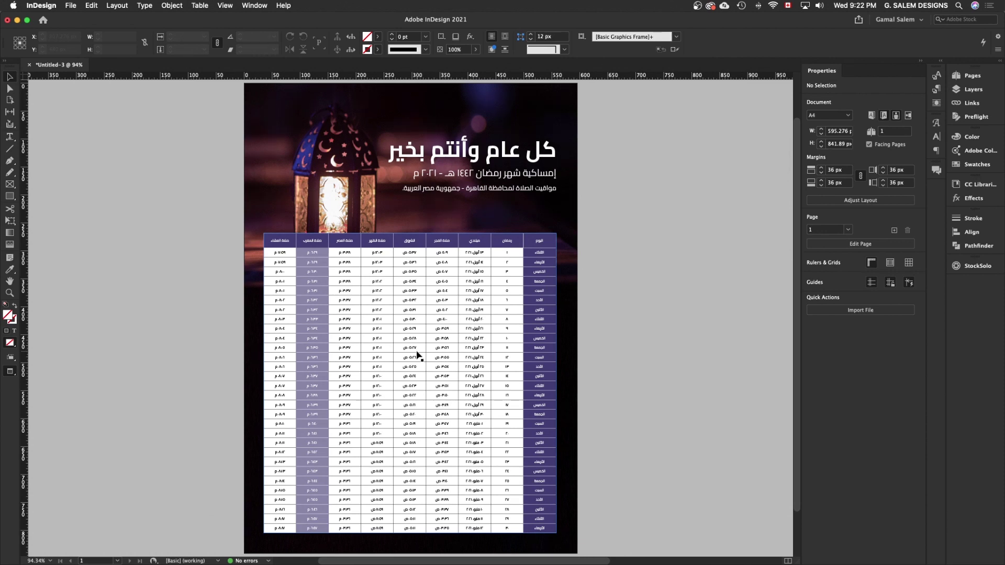
key("shift+w")
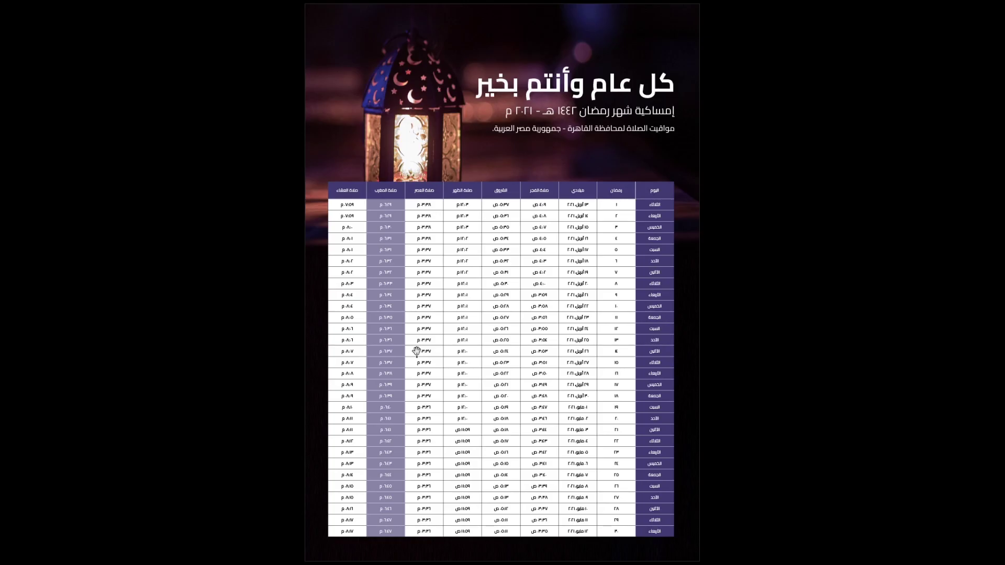